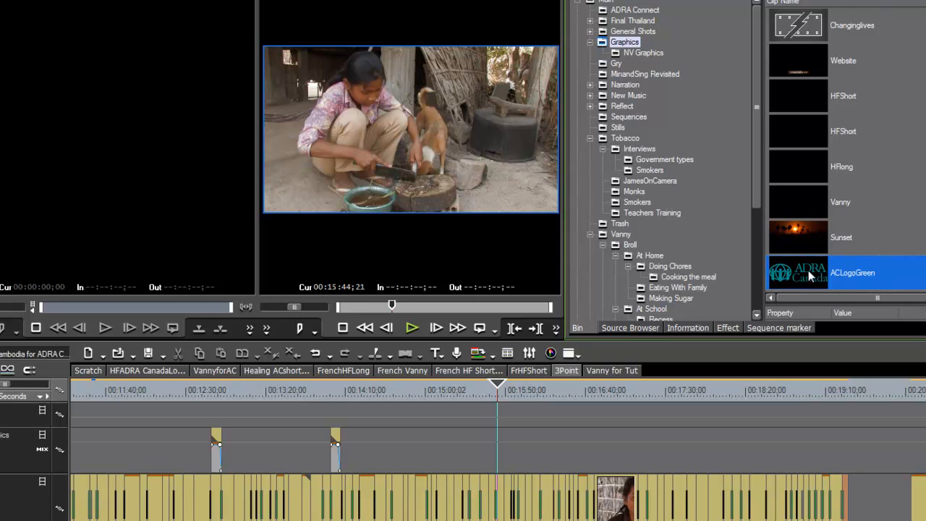
Step: Drop ACLogoGreen onto the graphics track over the cyclist footage, extend its duration, and play it back
{"action": "left_click_drag", "start_coordinate": [801, 273], "coordinate": [555, 440]}
{"action": "left_click_drag", "start_coordinate": [500, 390], "coordinate": [524, 394]}
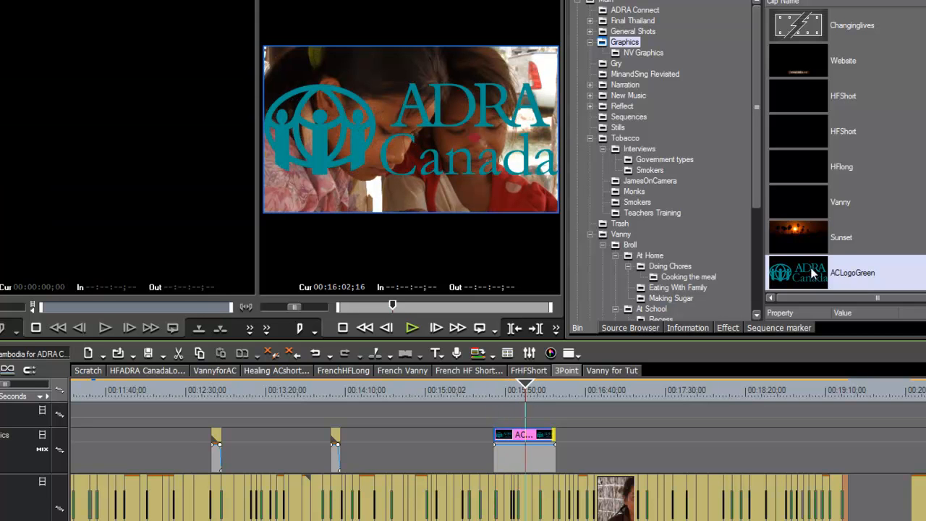
{"action": "left_click_drag", "start_coordinate": [525, 387], "coordinate": [525, 403]}
{"action": "left_click_drag", "start_coordinate": [555, 434], "coordinate": [605, 434]}
{"action": "key", "text": "space"}
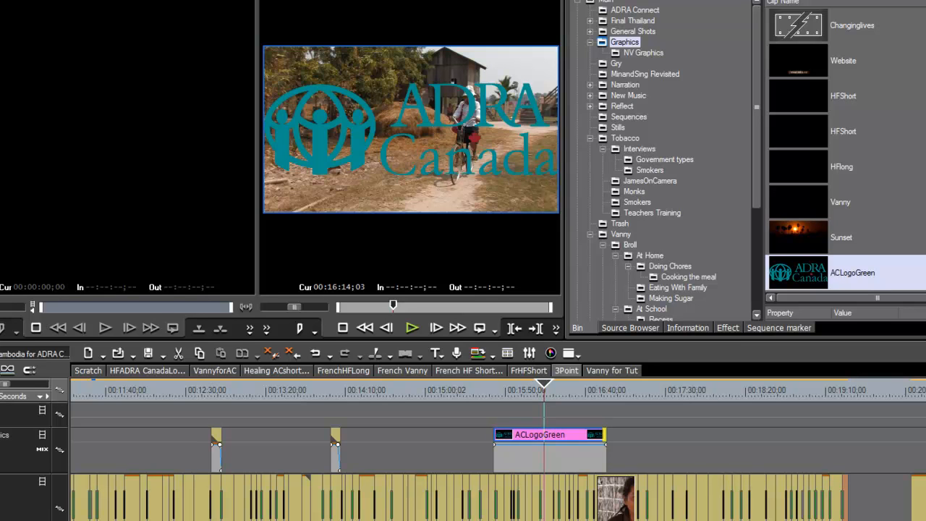
Step: Import ADRA Canada logo.jpg from the Graphics folder into the EDIUS bin
{"action": "key", "text": "ctrl+o"}
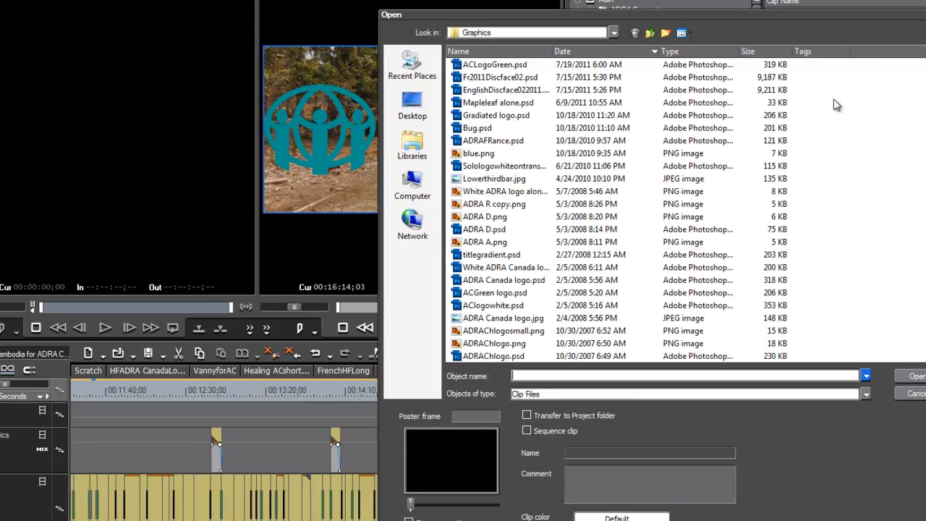
{"action": "scroll", "coordinate": [613, 211], "scroll_direction": "down", "scroll_amount": 3}
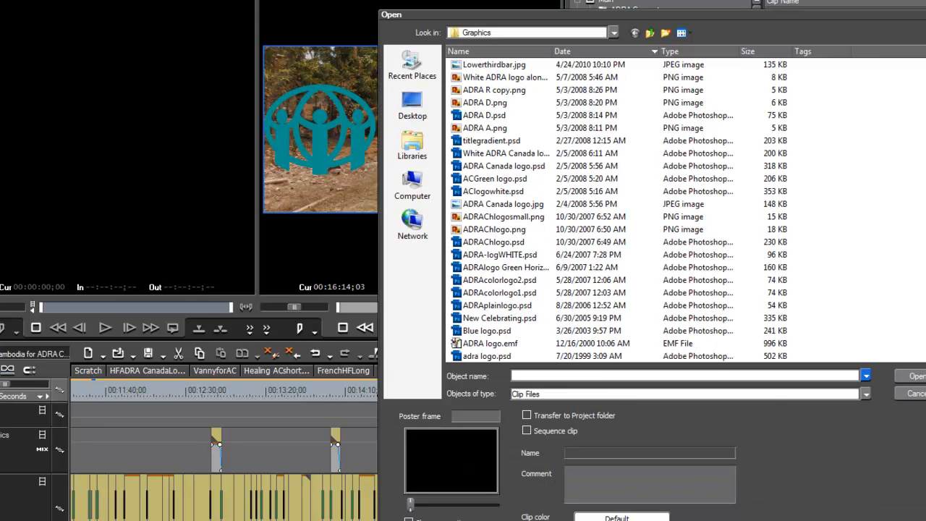
{"action": "double_click", "coordinate": [510, 205]}
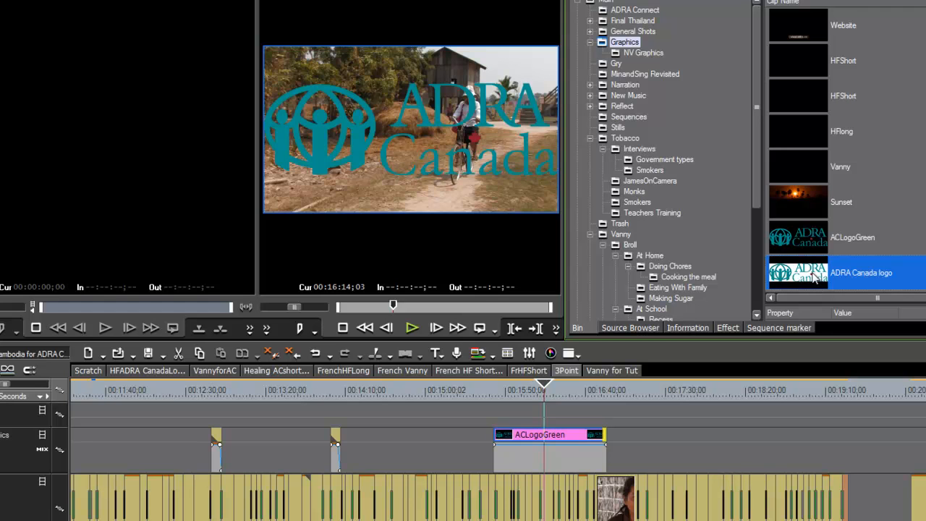
Step: Place the ADRA Canada logo clip after ACLogoGreen on the graphics track and extend its right edge
{"action": "left_click_drag", "start_coordinate": [816, 278], "coordinate": [730, 445]}
{"action": "left_click_drag", "start_coordinate": [655, 397], "coordinate": [671, 408]}
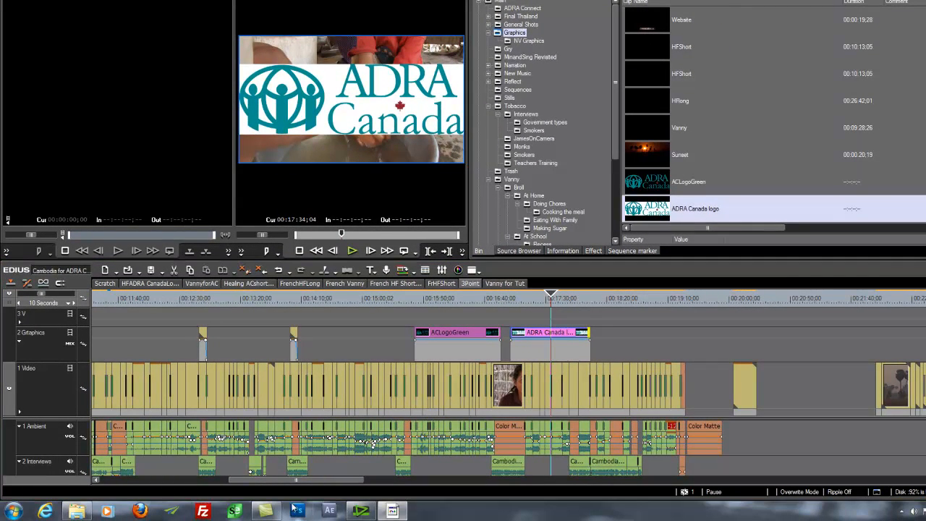
Step: Switch to Photoshop and open ACLogoGreen.psd from the Graphics folder
{"action": "left_click", "coordinate": [298, 512]}
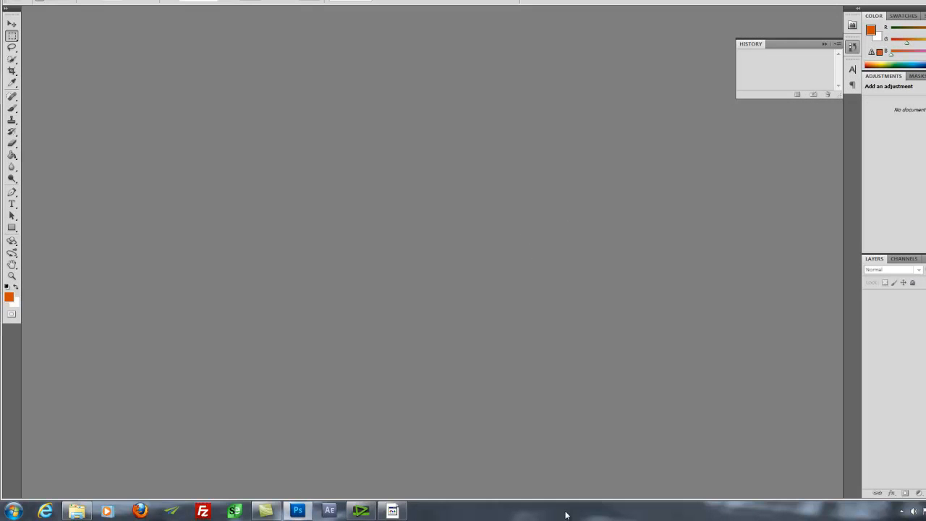
{"action": "key", "text": "alt+f"}
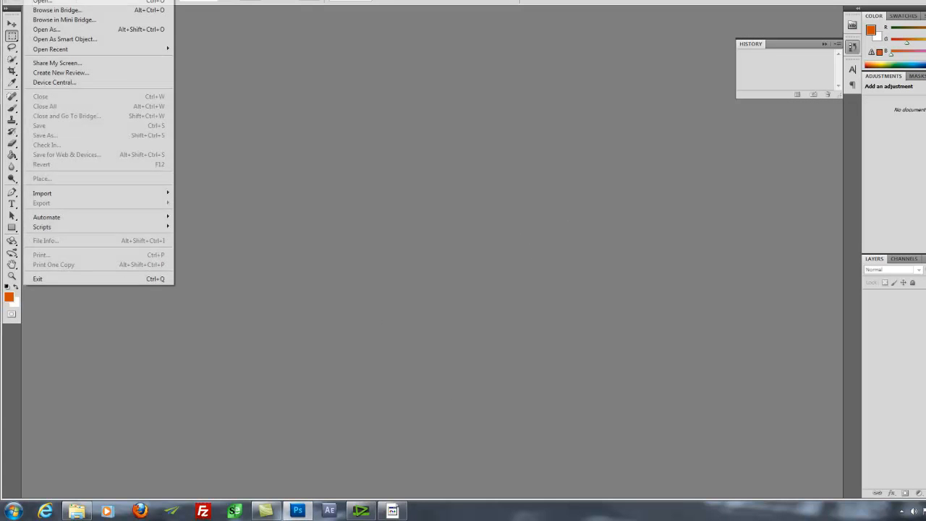
{"action": "left_click", "coordinate": [44, 3]}
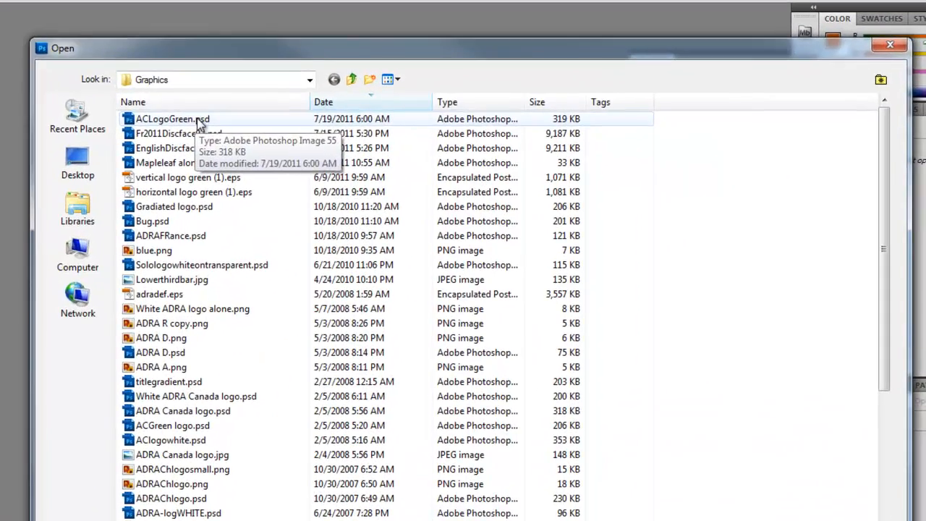
{"action": "double_click", "coordinate": [268, 109]}
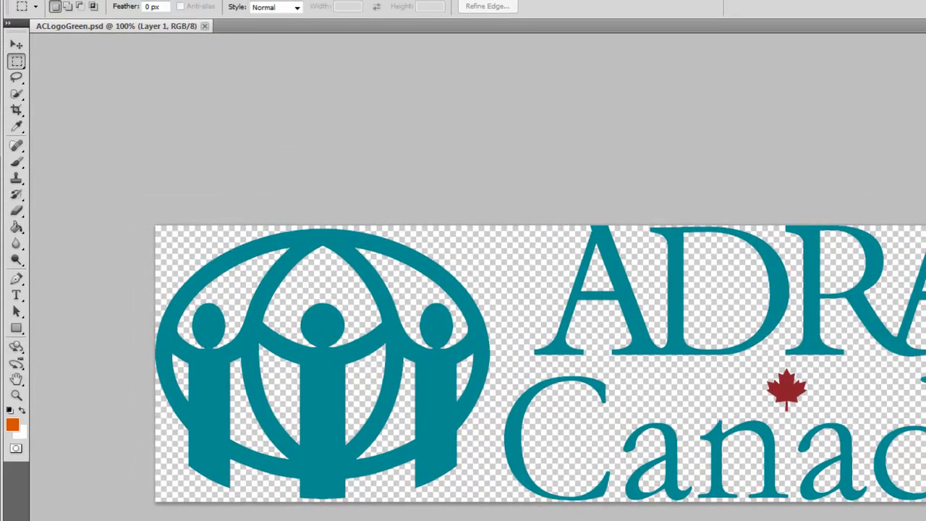
Step: Save the logo as ACLogoGreen.png with default PNG options
{"action": "left_click", "coordinate": [42, 0]}
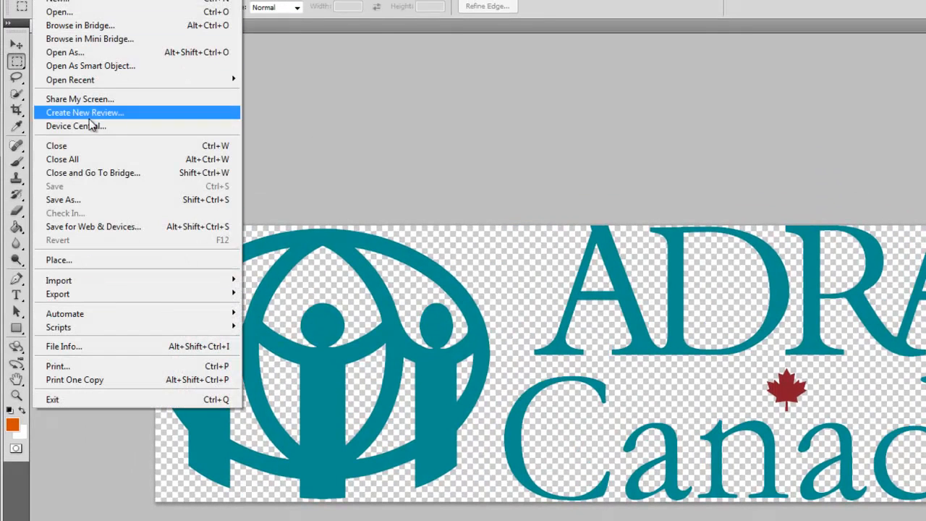
{"action": "left_click", "coordinate": [80, 203]}
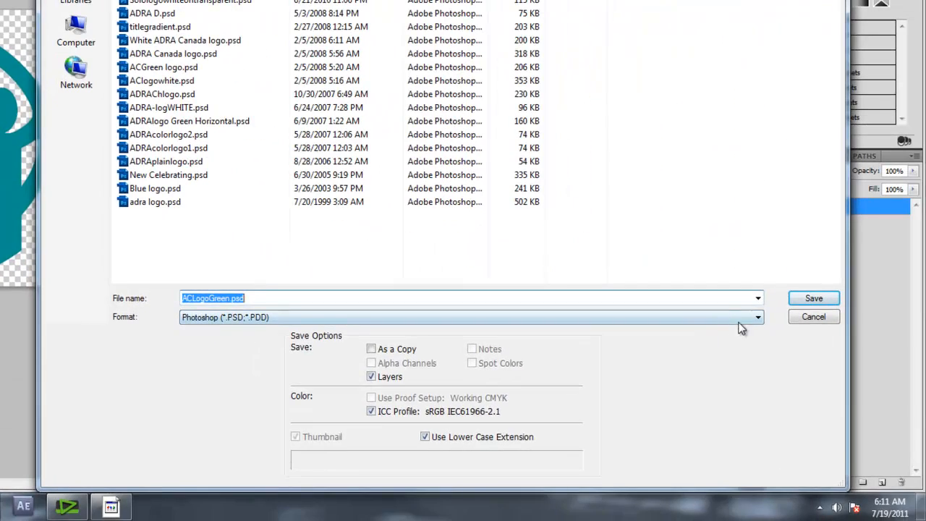
{"action": "left_click", "coordinate": [756, 320]}
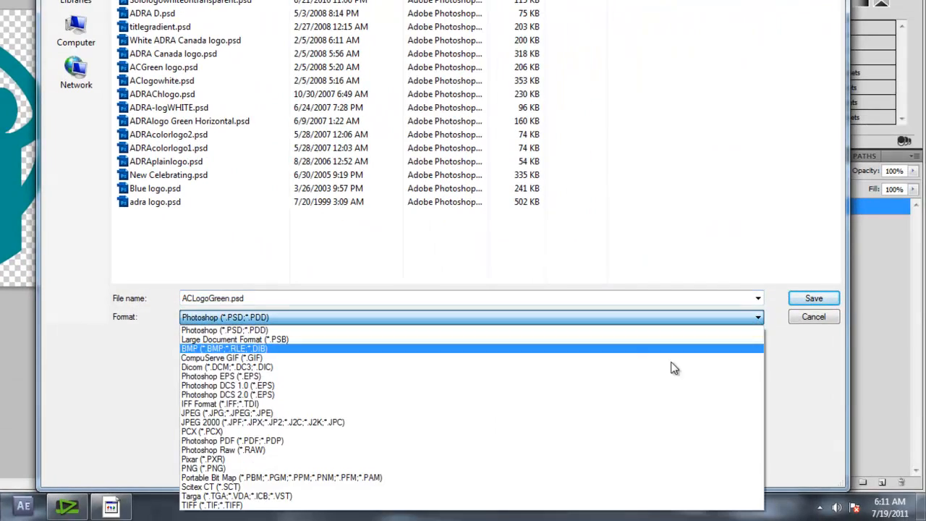
{"action": "left_click", "coordinate": [589, 468]}
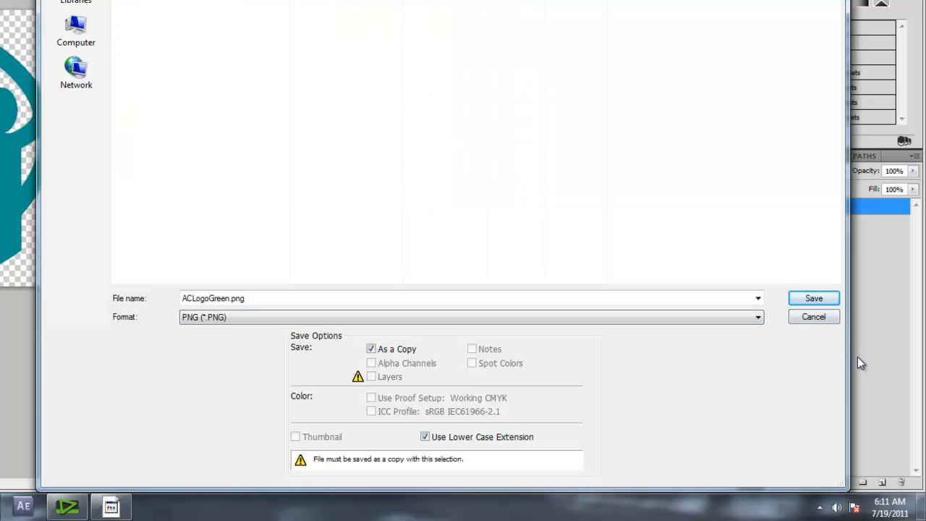
{"action": "left_click", "coordinate": [822, 299]}
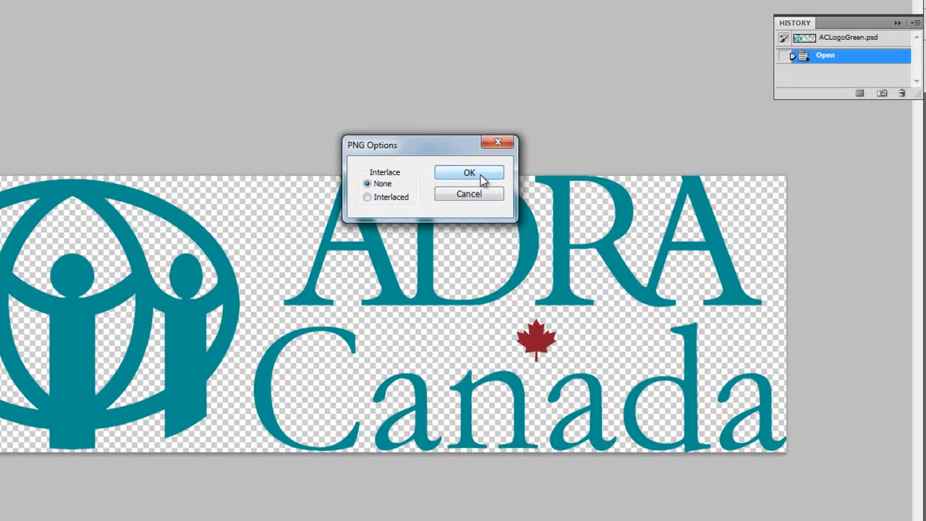
{"action": "left_click", "coordinate": [318, 36]}
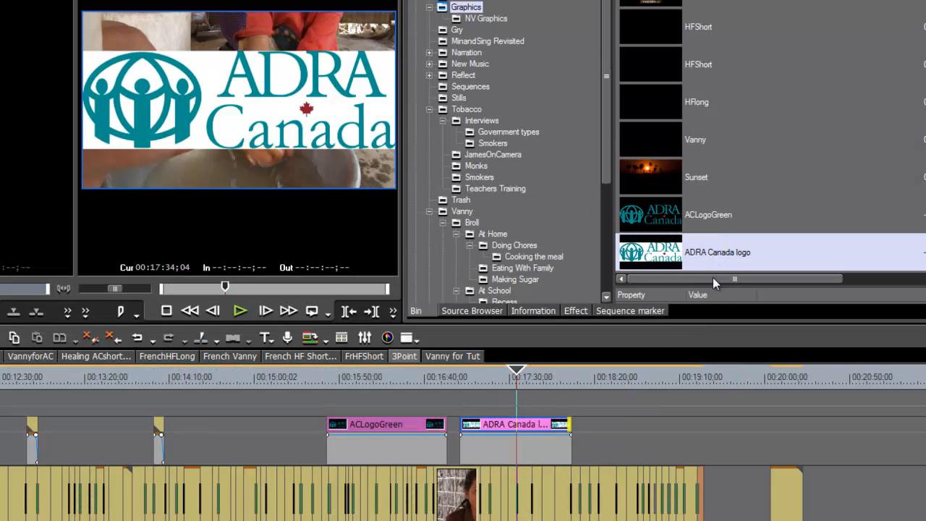
Step: Import ACLogoGreen.png, place it on the graphics track, extend it, and scrub through the logo clips
{"action": "key", "text": "ctrl+o"}
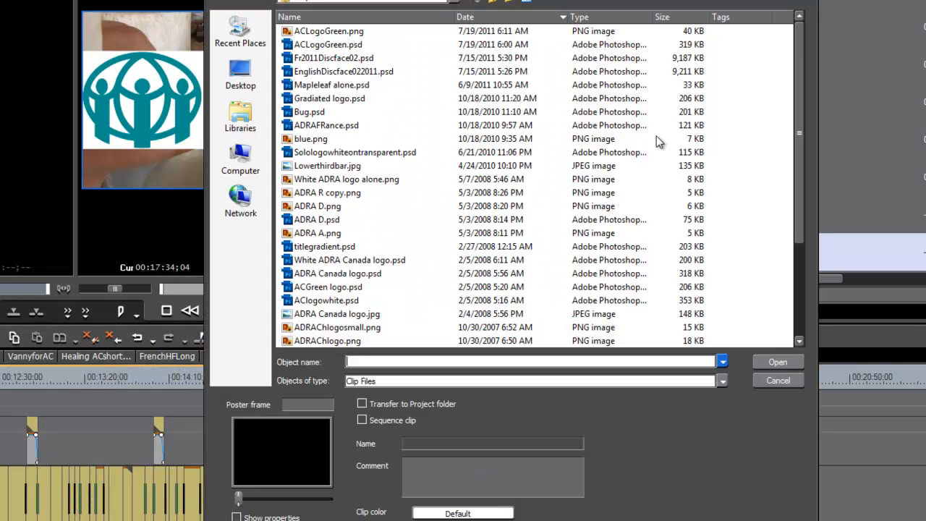
{"action": "left_click_drag", "start_coordinate": [796, 61], "coordinate": [807, 212]}
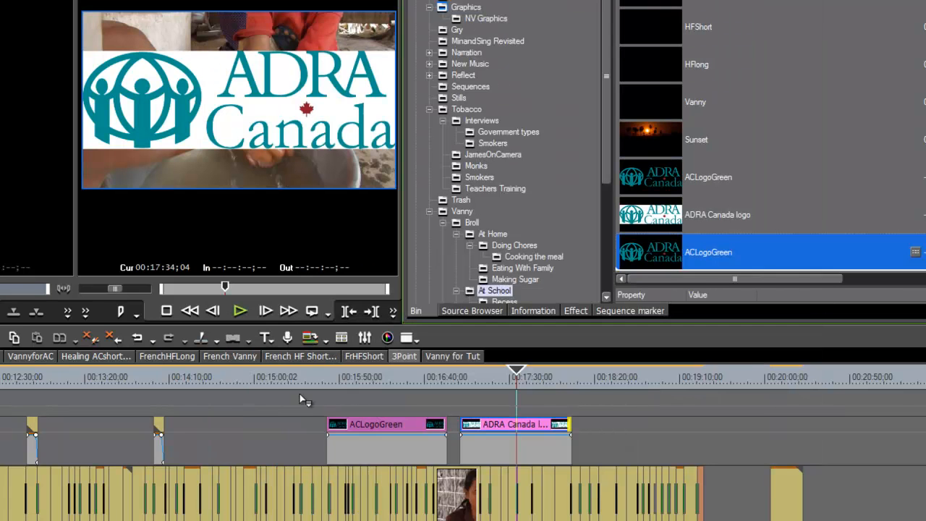
{"action": "left_click_drag", "start_coordinate": [247, 432], "coordinate": [292, 434]}
{"action": "left_click_drag", "start_coordinate": [254, 387], "coordinate": [265, 389]}
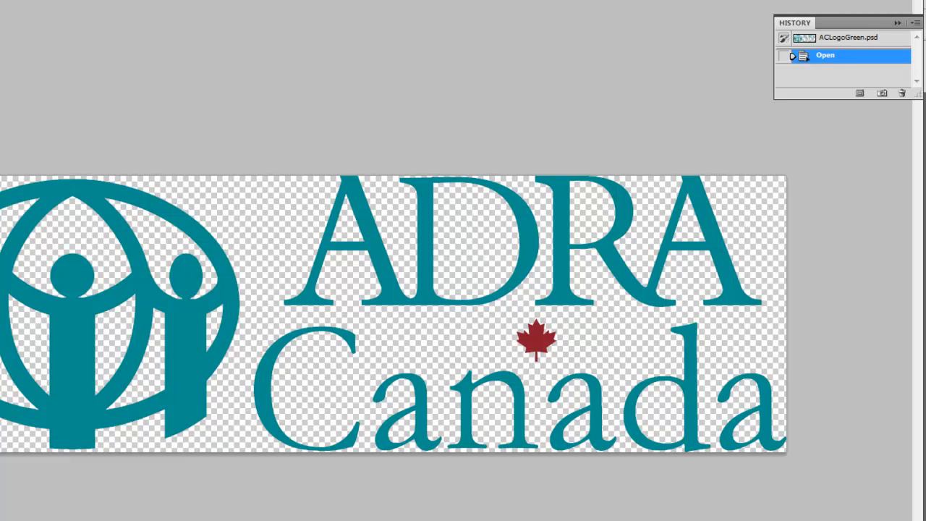
Step: Sort the Open dialog by type and open horizontal logo green (1).eps
{"action": "key", "text": "ctrl+o"}
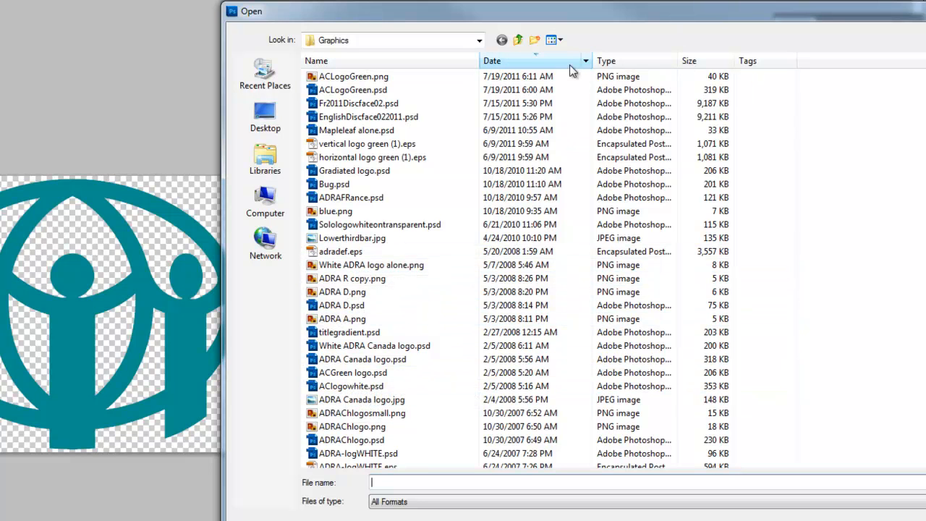
{"action": "left_click", "coordinate": [618, 61]}
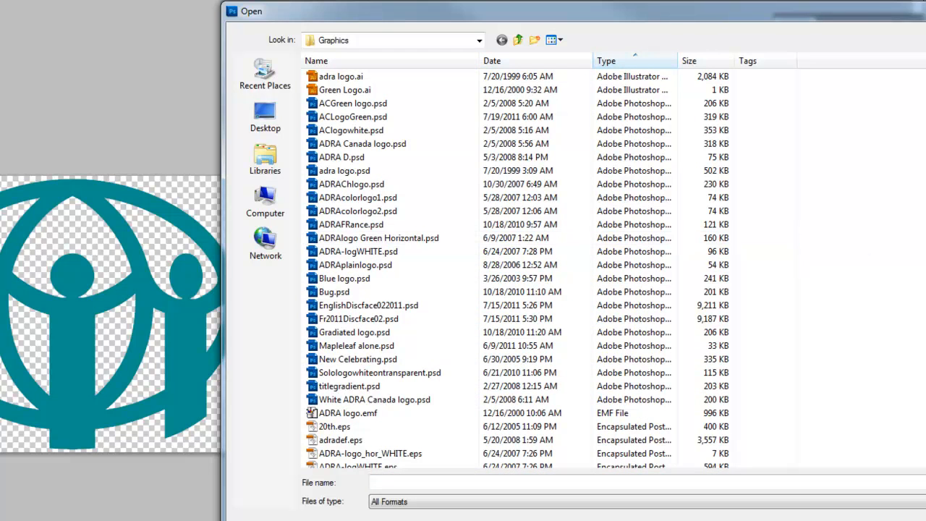
{"action": "scroll", "coordinate": [651, 239], "scroll_direction": "down", "scroll_amount": 5}
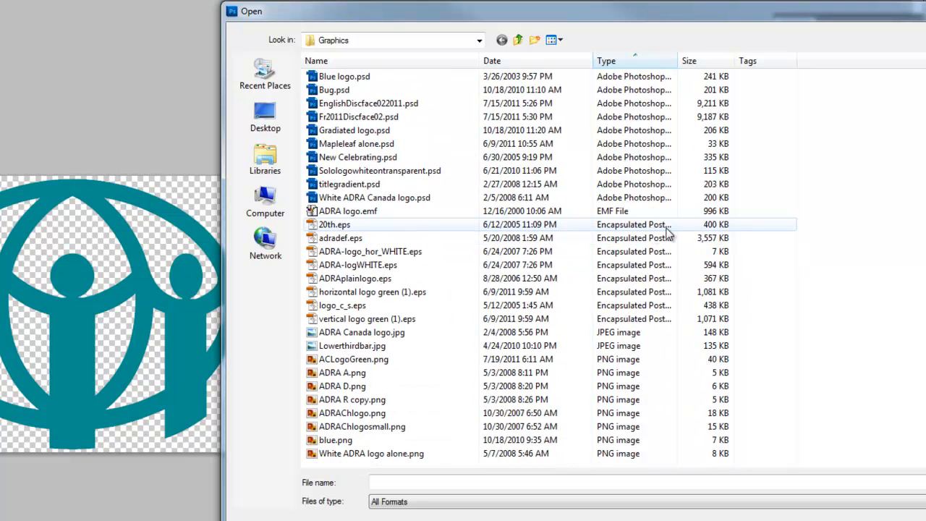
{"action": "left_click_drag", "start_coordinate": [677, 60], "coordinate": [746, 61]}
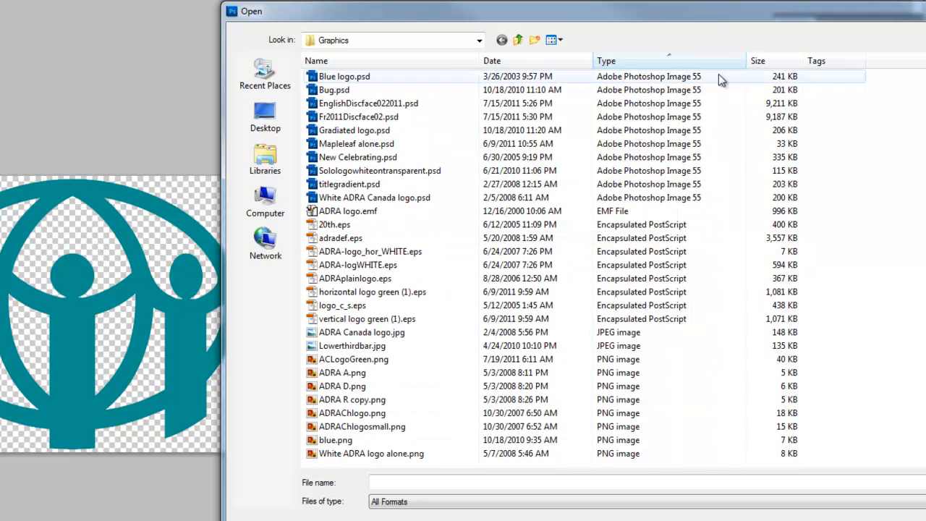
{"action": "double_click", "coordinate": [314, 292]}
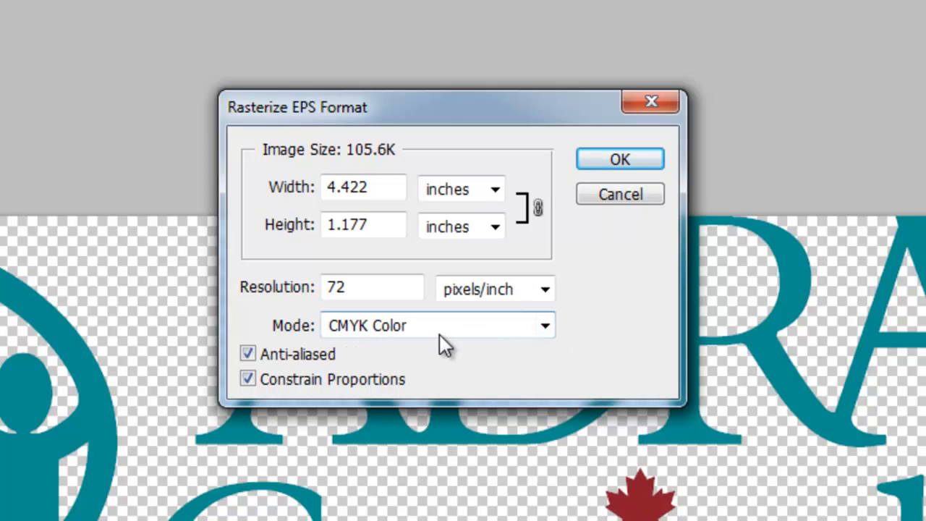
Step: Rasterize the EPS logo in RGB Color at a width of 10 inches
{"action": "left_click", "coordinate": [544, 327]}
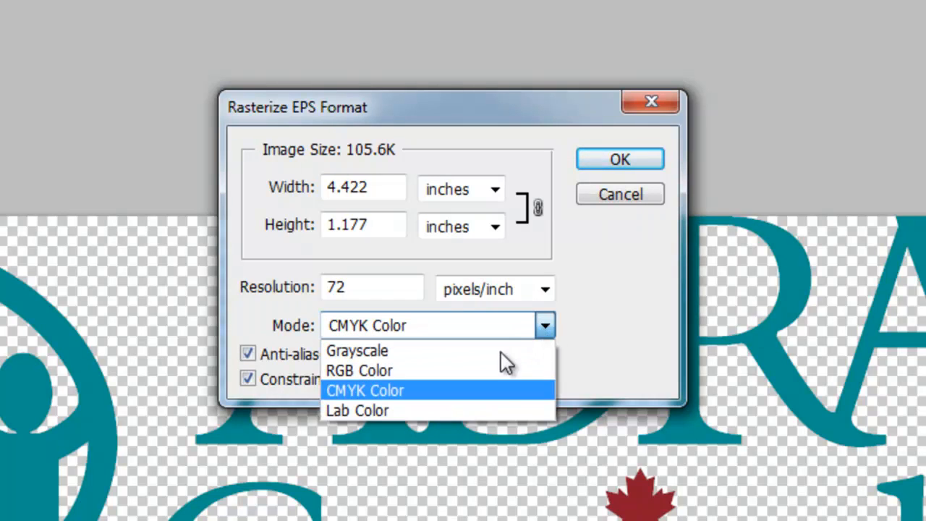
{"action": "left_click", "coordinate": [489, 369]}
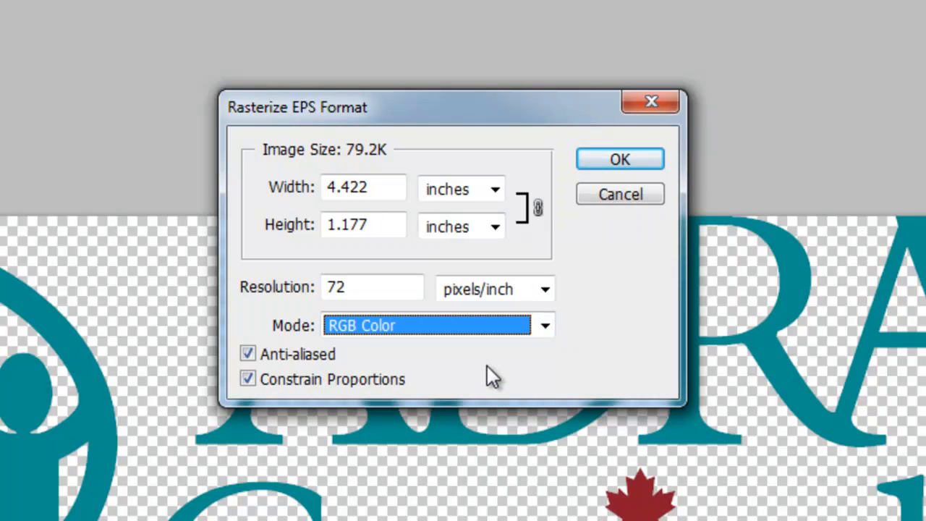
{"action": "left_click", "coordinate": [302, 189]}
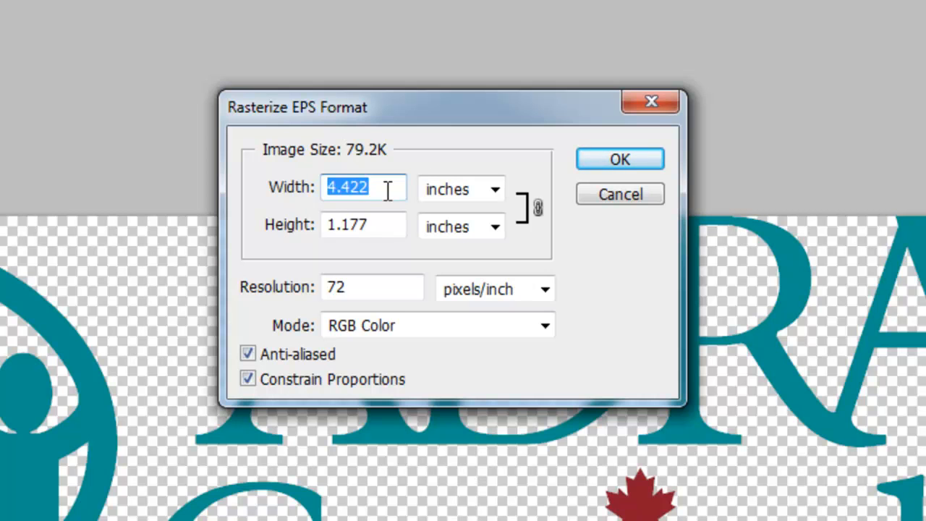
{"action": "type", "text": "10"}
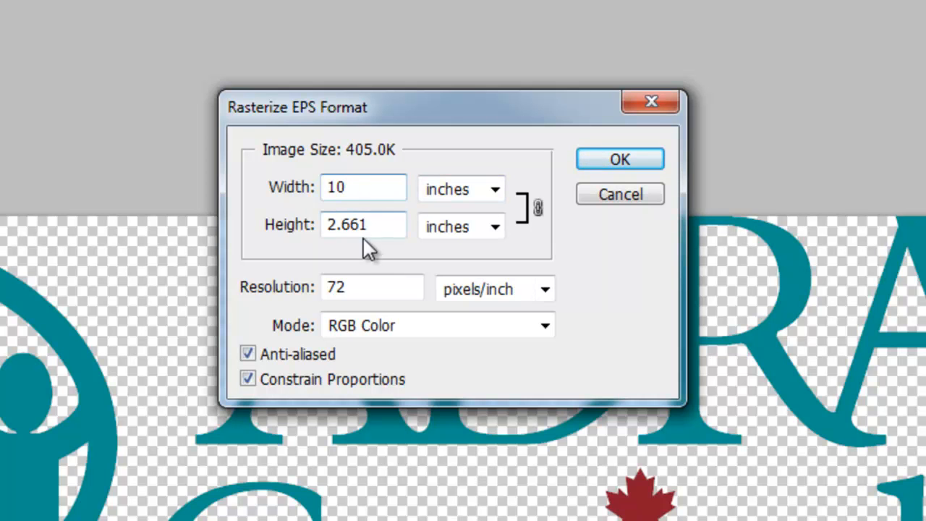
{"action": "left_click", "coordinate": [633, 161]}
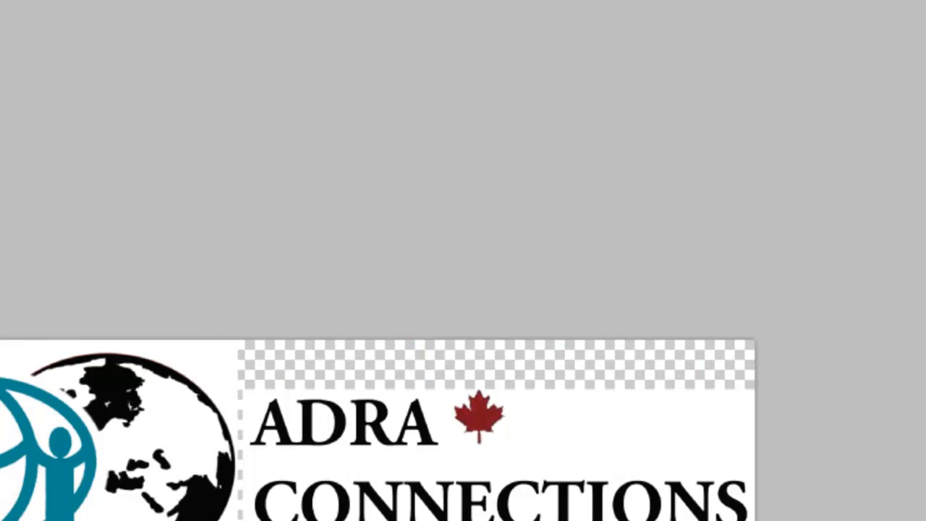
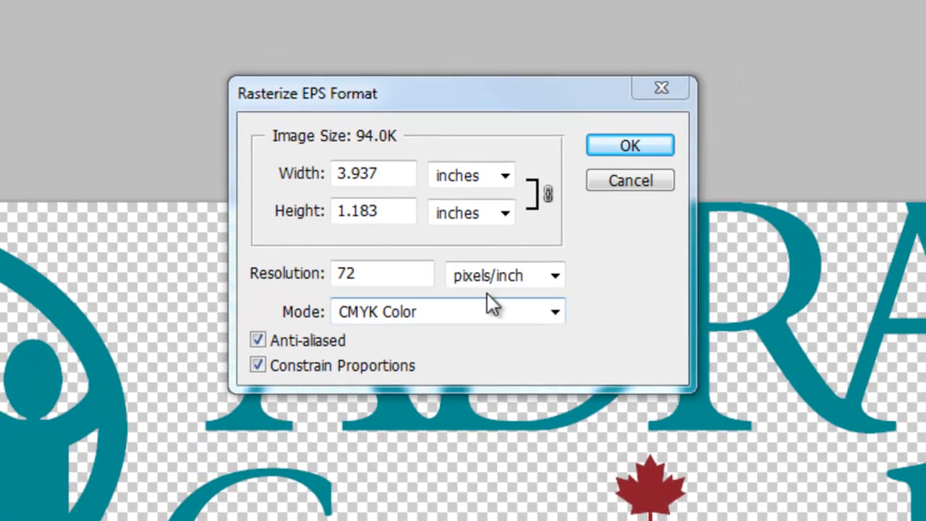
Step: Switch the Rasterize EPS mode from CMYK to RGB Color and enter 10 as the width
{"action": "left_click", "coordinate": [555, 313]}
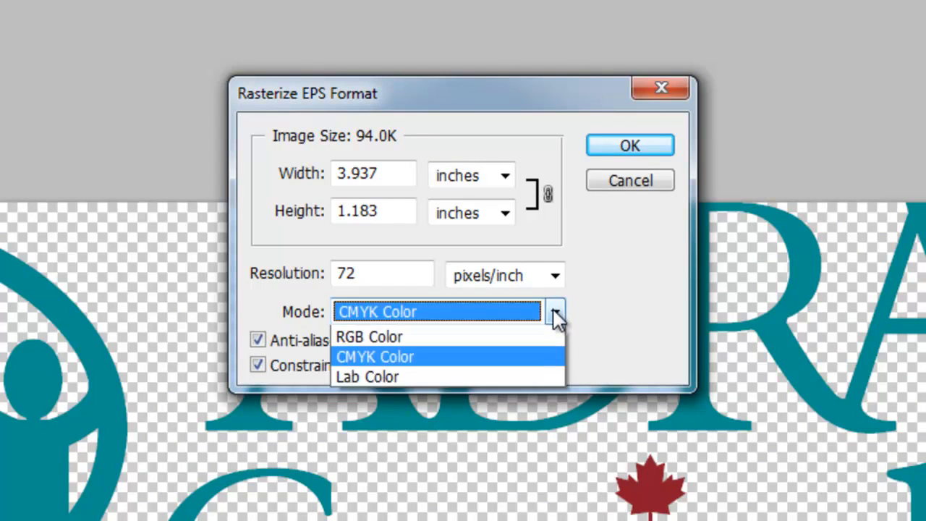
{"action": "left_click", "coordinate": [435, 361]}
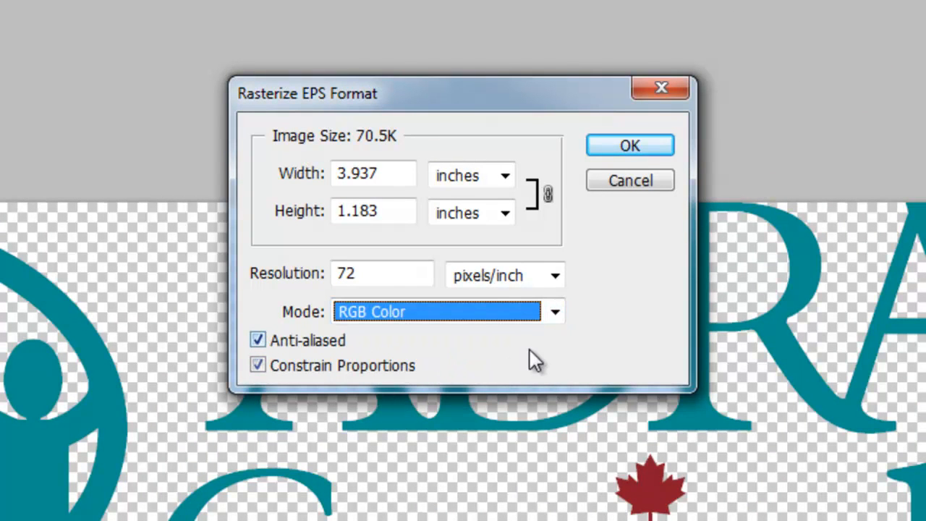
{"action": "double_click", "coordinate": [397, 174]}
{"action": "type", "text": "10"}
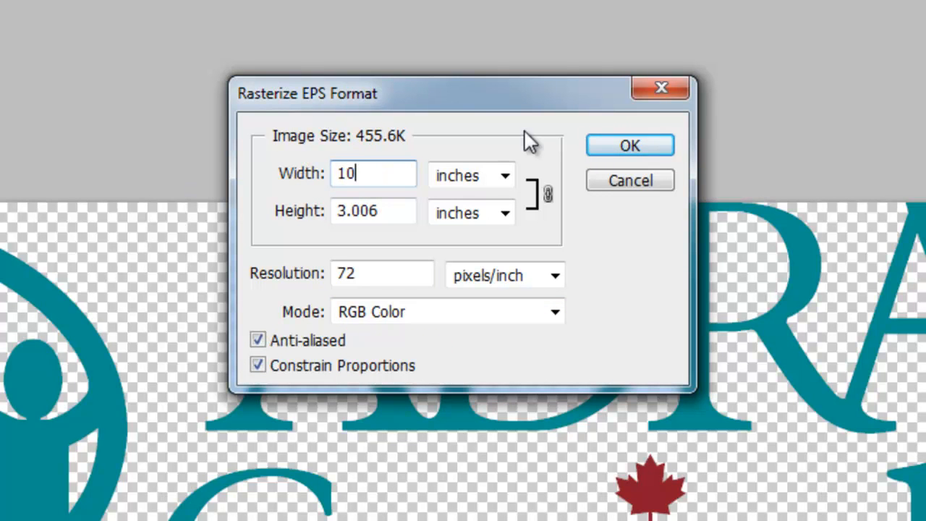
Step: Rasterize the logo and set the foreground colour to a slightly darker, less saturated green
{"action": "left_click", "coordinate": [611, 147]}
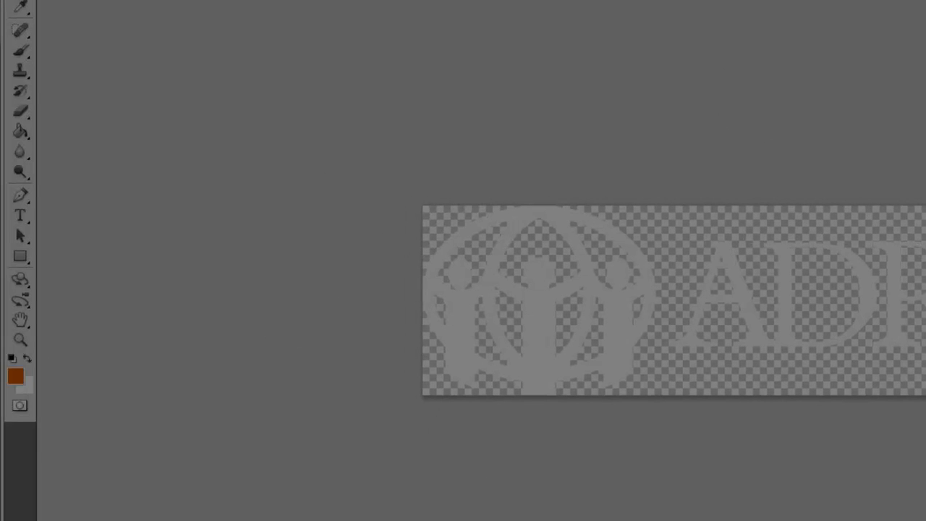
{"action": "left_click", "coordinate": [16, 378]}
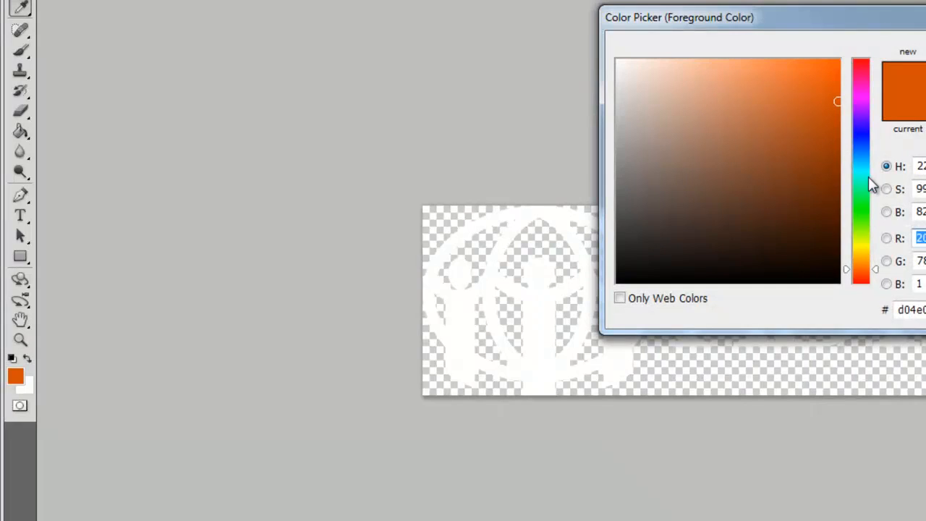
{"action": "left_click", "coordinate": [864, 195]}
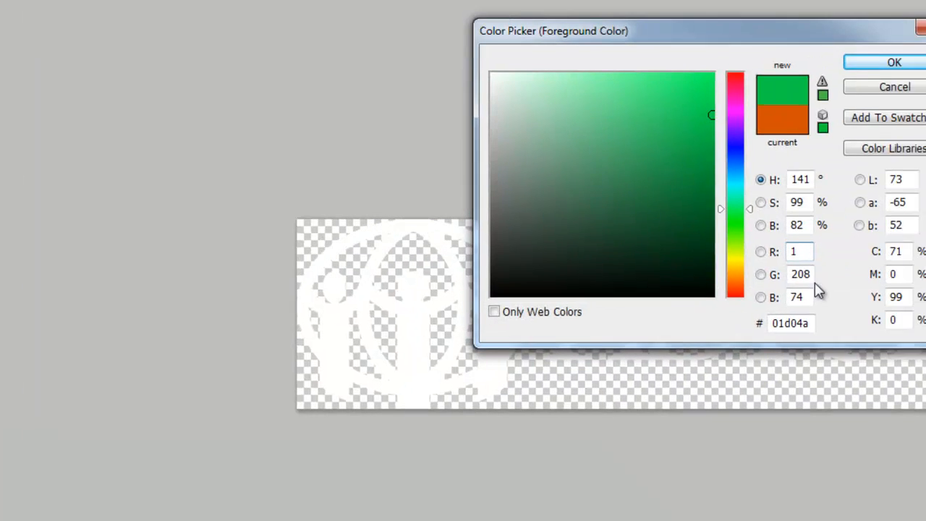
{"action": "left_click_drag", "start_coordinate": [591, 275], "coordinate": [541, 275]}
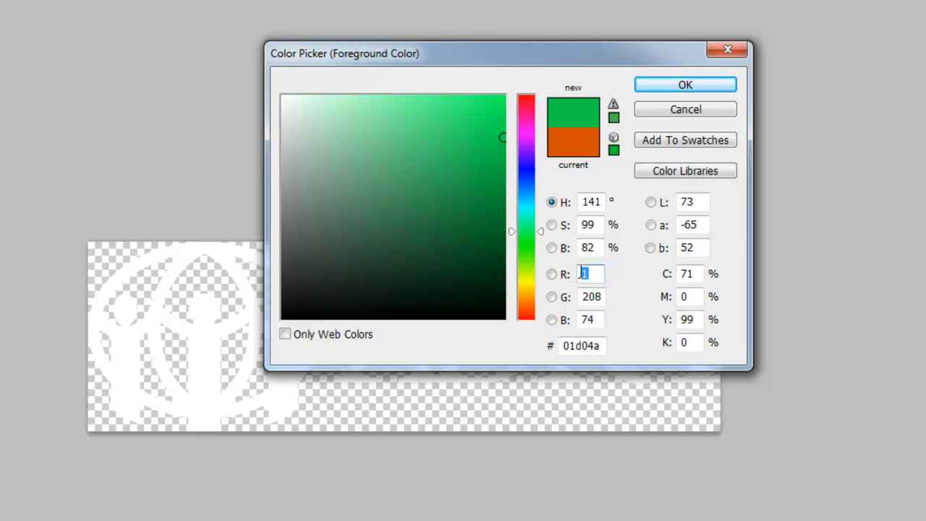
{"action": "mouse_move", "coordinate": [502, 139]}
{"action": "left_mouse_down"}
{"action": "mouse_move", "coordinate": [463, 169]}
{"action": "mouse_move", "coordinate": [477, 170]}
{"action": "mouse_move", "coordinate": [471, 174]}
{"action": "mouse_move", "coordinate": [473, 163]}
{"action": "left_mouse_up"}
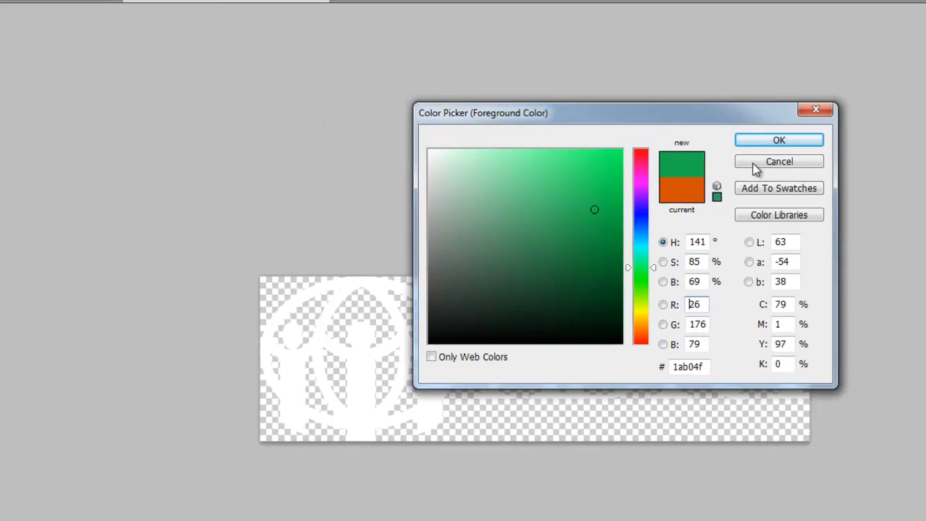
{"action": "left_click", "coordinate": [685, 85]}
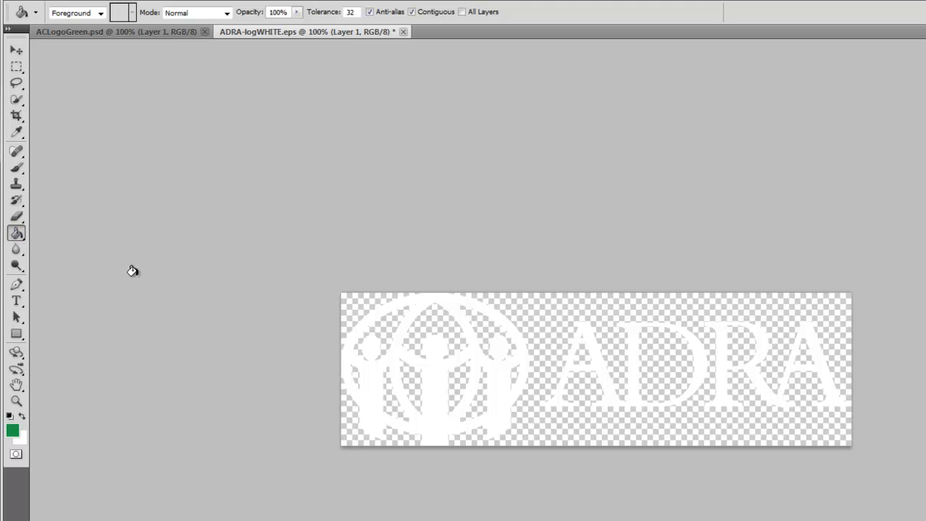
Step: Paint-bucket the white emblem and the letters AD and RA green
{"action": "left_click", "coordinate": [428, 373]}
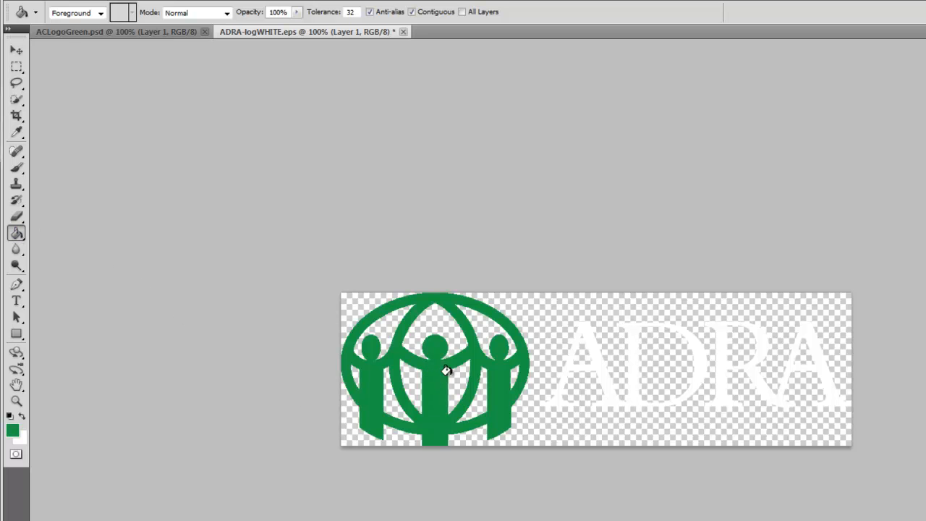
{"action": "left_click", "coordinate": [587, 353]}
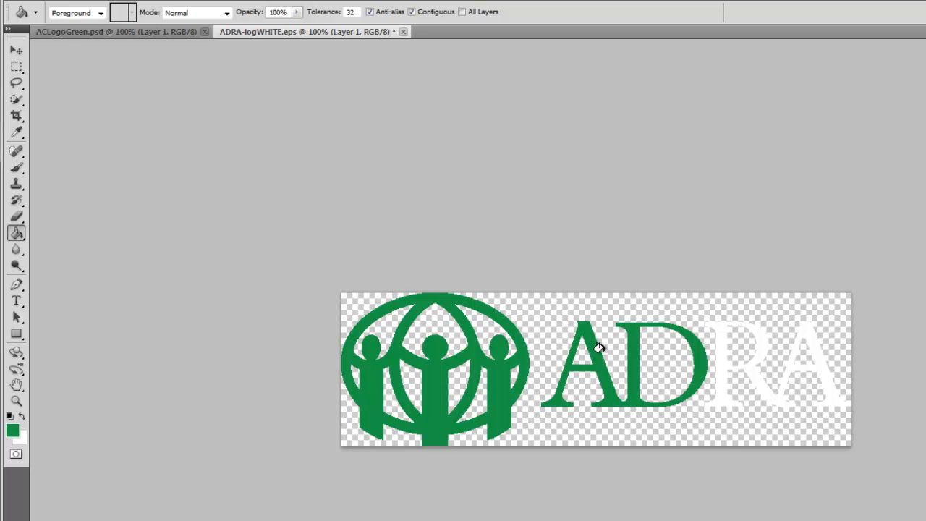
{"action": "left_click", "coordinate": [721, 338]}
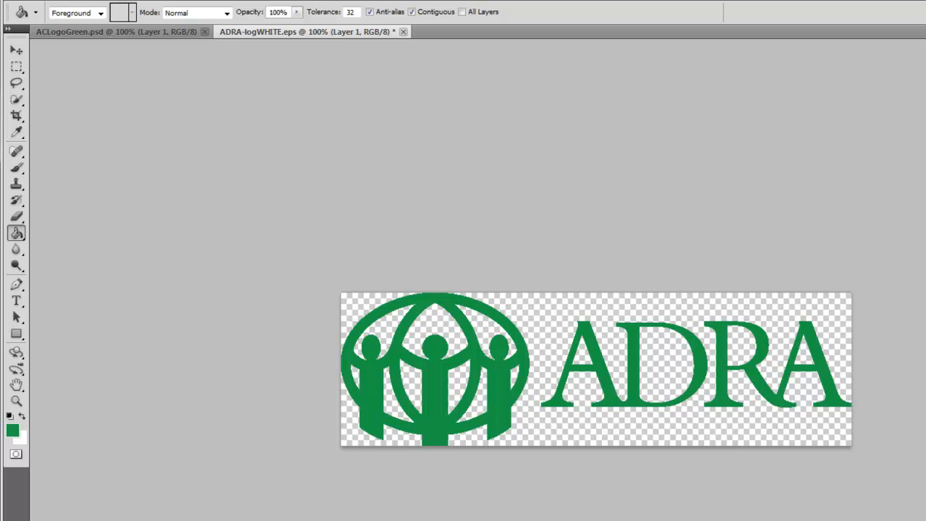
Step: Save the green logo as a PNG named 'ADRA Green', accept the PNG options, and minimize Photoshop
{"action": "left_click", "coordinate": [54, 3]}
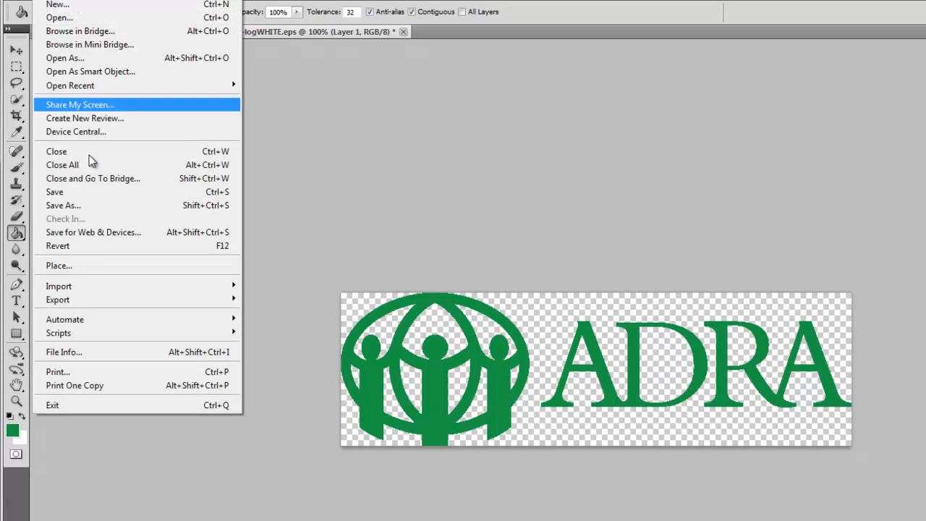
{"action": "left_click", "coordinate": [73, 203]}
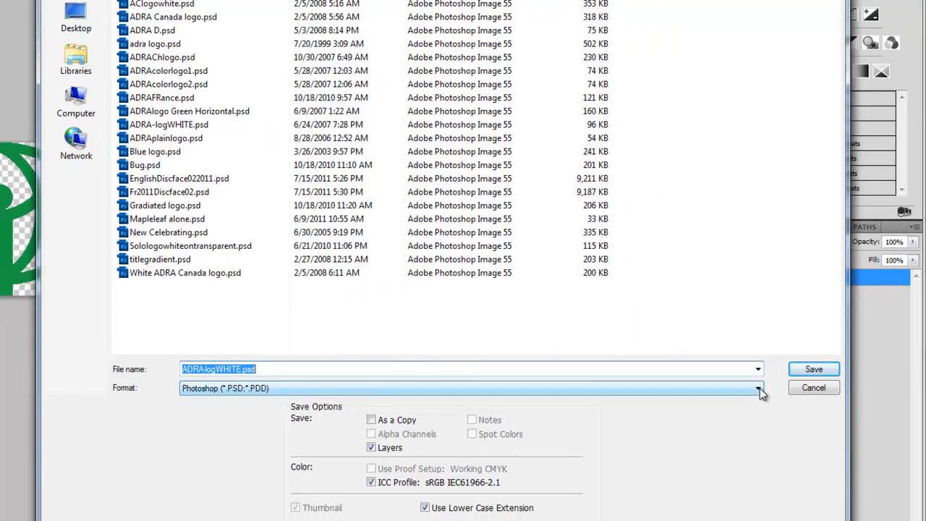
{"action": "left_click", "coordinate": [805, 404]}
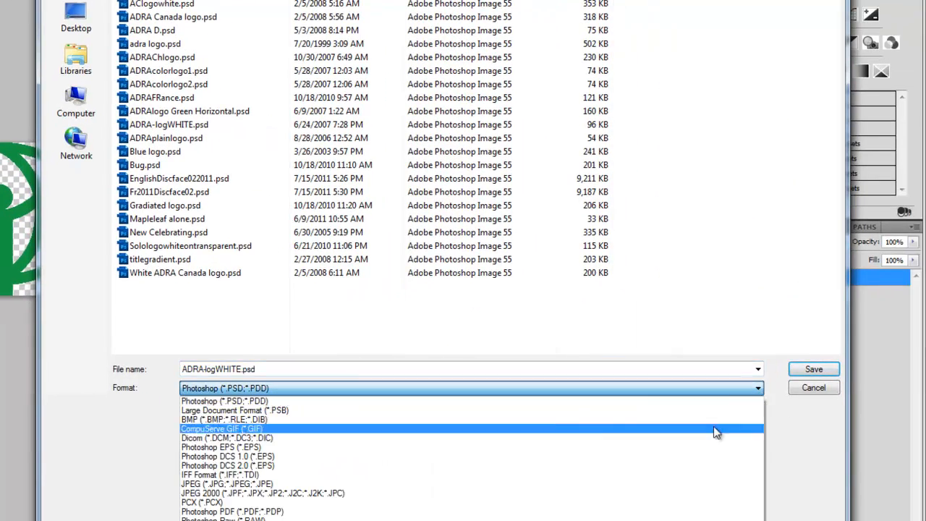
{"action": "left_click", "coordinate": [434, 520]}
{"action": "double_click", "coordinate": [276, 371]}
{"action": "type", "text": "ADRA Green"}
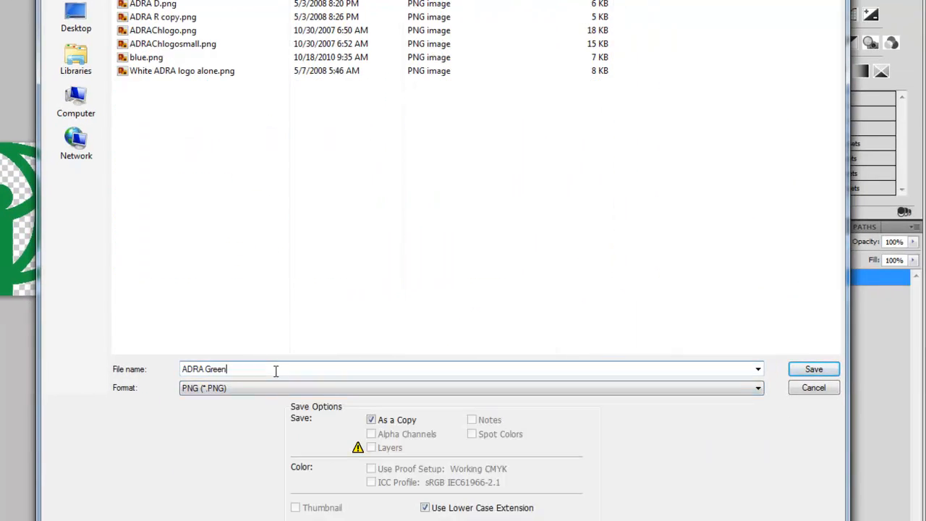
{"action": "key", "text": "Return"}
{"action": "left_click", "coordinate": [282, 77]}
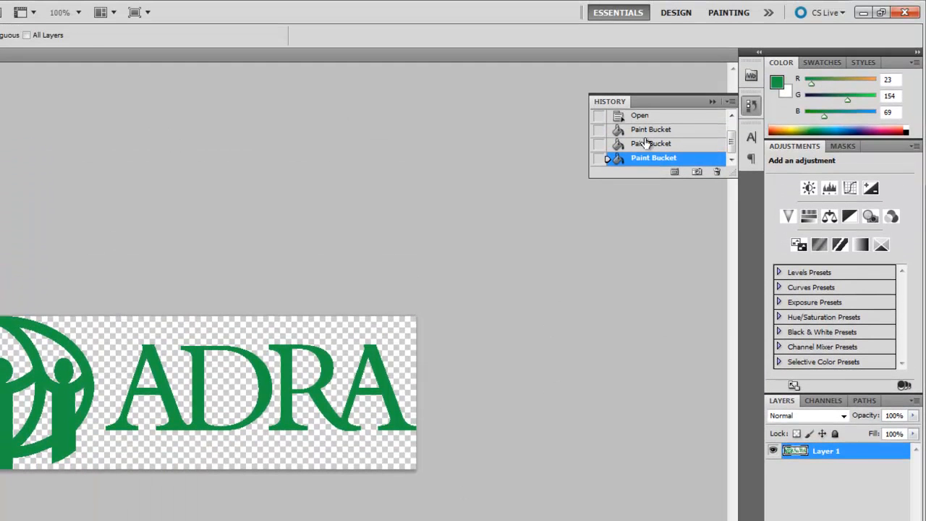
{"action": "left_click", "coordinate": [864, 7]}
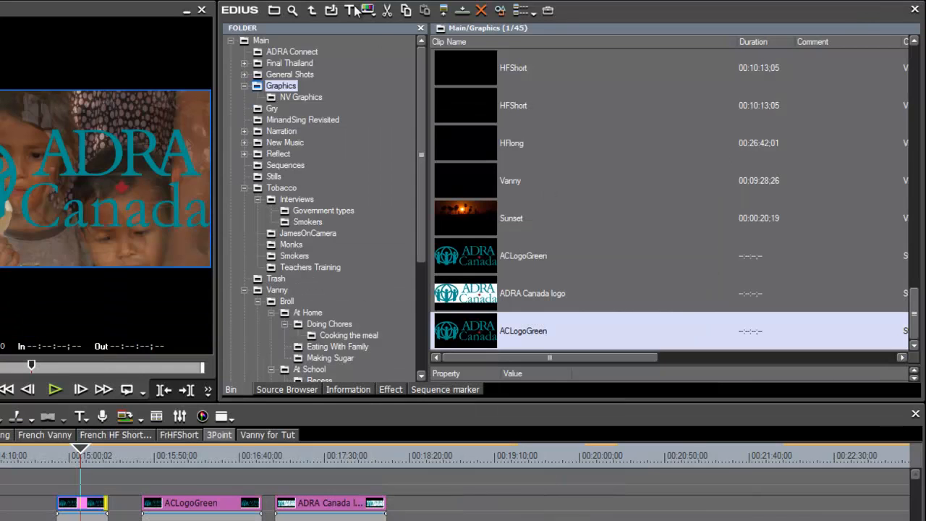
Step: Import ADRA Green.png into the Graphics bin, sorting the file list newest first
{"action": "left_click", "coordinate": [332, 10]}
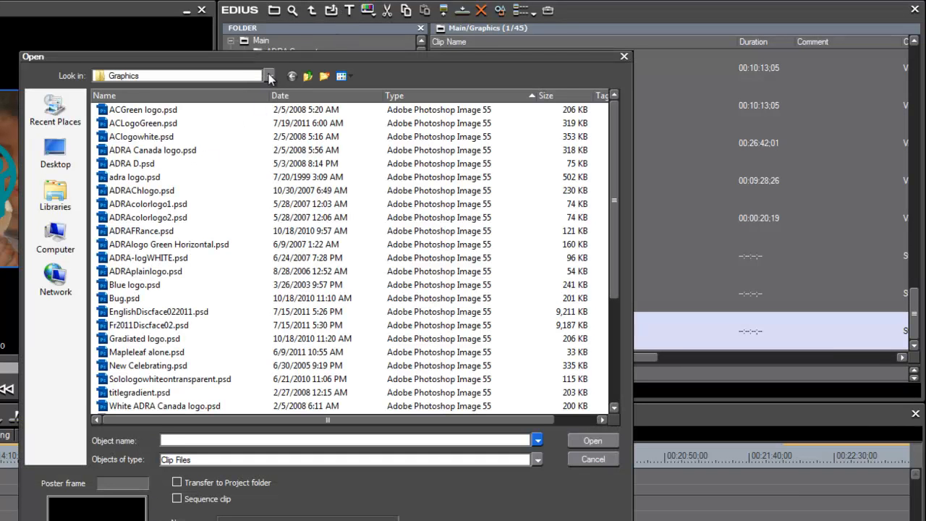
{"action": "left_click", "coordinate": [316, 96]}
{"action": "left_click", "coordinate": [316, 96]}
{"action": "left_click", "coordinate": [314, 97]}
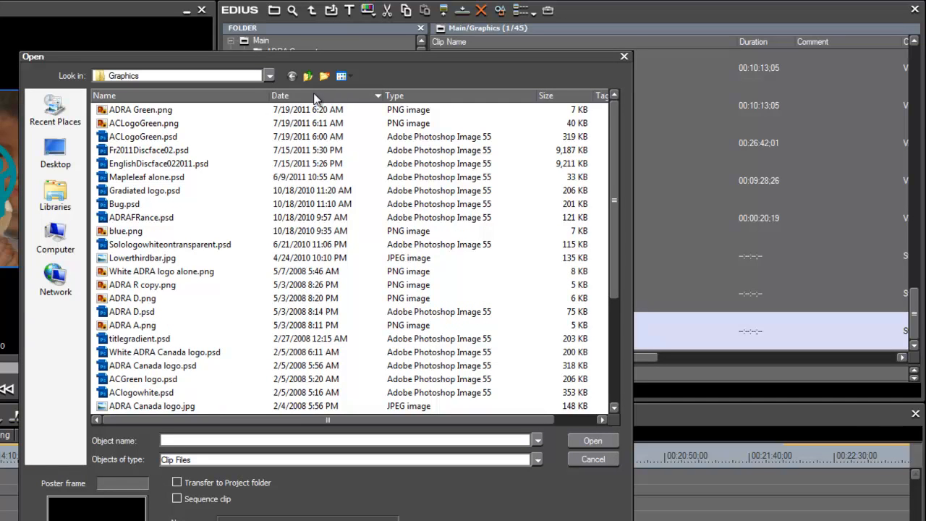
{"action": "left_click", "coordinate": [103, 112]}
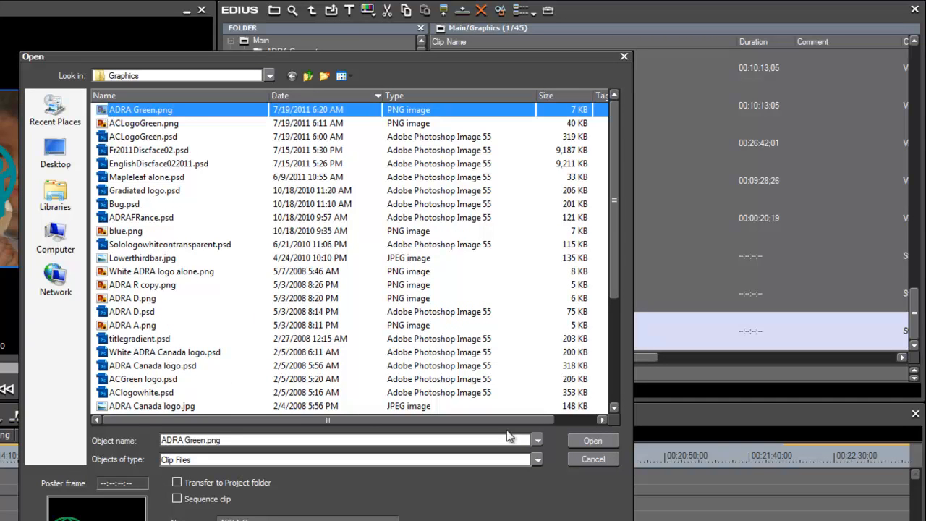
{"action": "left_click", "coordinate": [594, 441]}
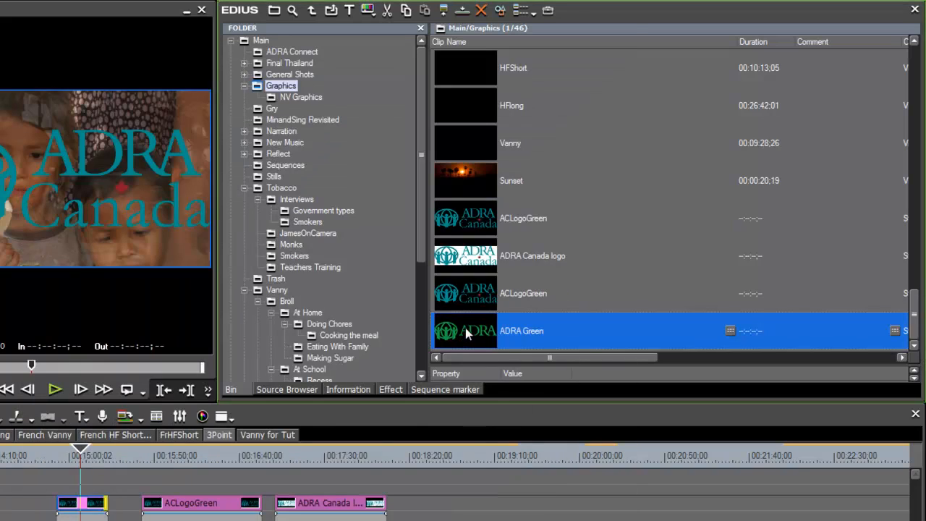
Step: Place the ADRA Green clip on the graphics track after the logos and lengthen it
{"action": "left_click_drag", "start_coordinate": [427, 470], "coordinate": [456, 503]}
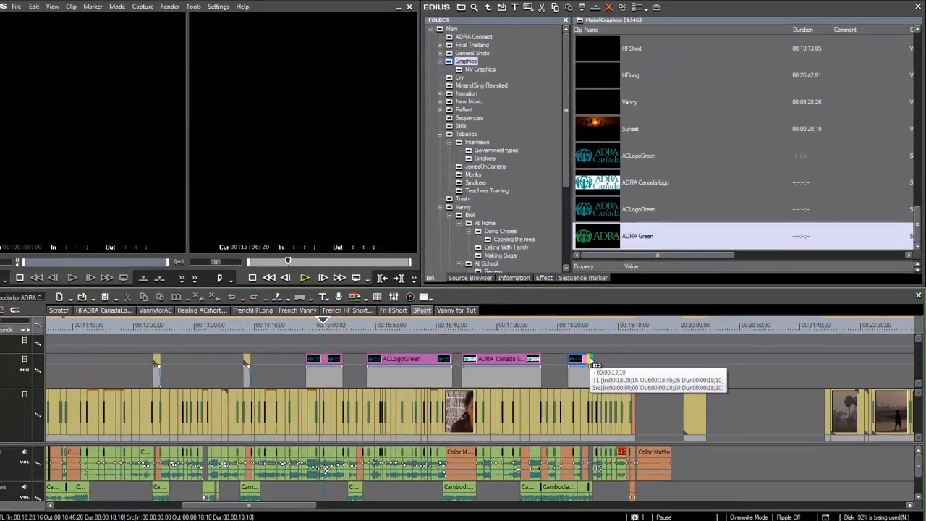
{"action": "left_click_drag", "start_coordinate": [591, 359], "coordinate": [626, 360]}
{"action": "left_click_drag", "start_coordinate": [587, 325], "coordinate": [593, 329]}
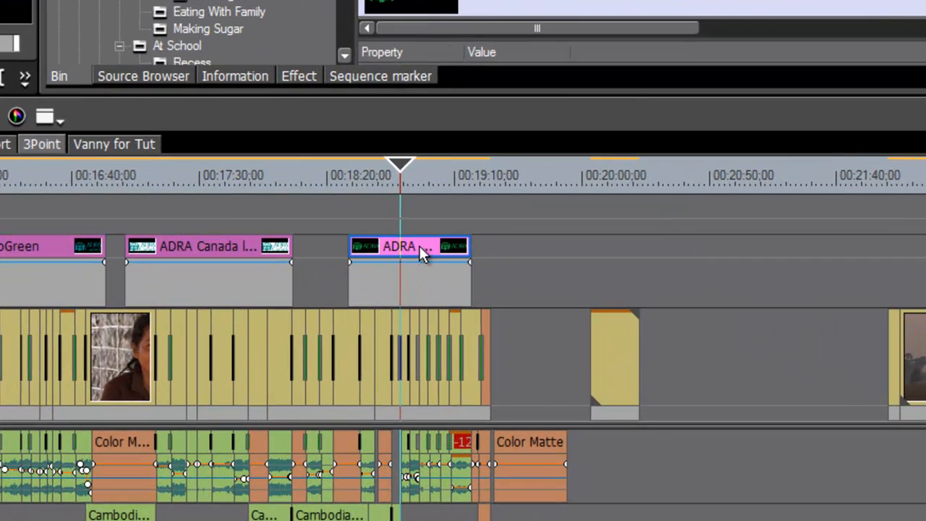
Step: In the Layouter, shrink the ADRA Green logo and move it lower left (X -22.41%, Y 31.88%)
{"action": "right_click", "coordinate": [419, 245]}
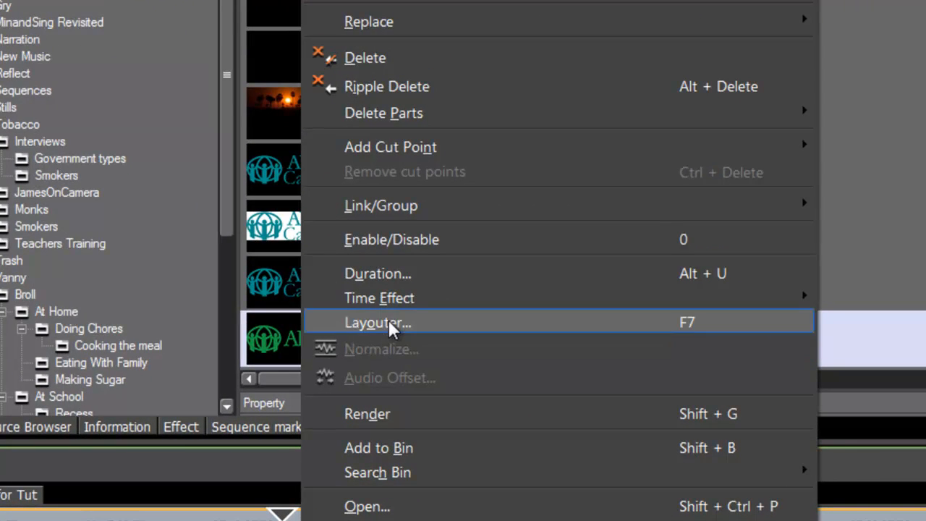
{"action": "left_click", "coordinate": [390, 326]}
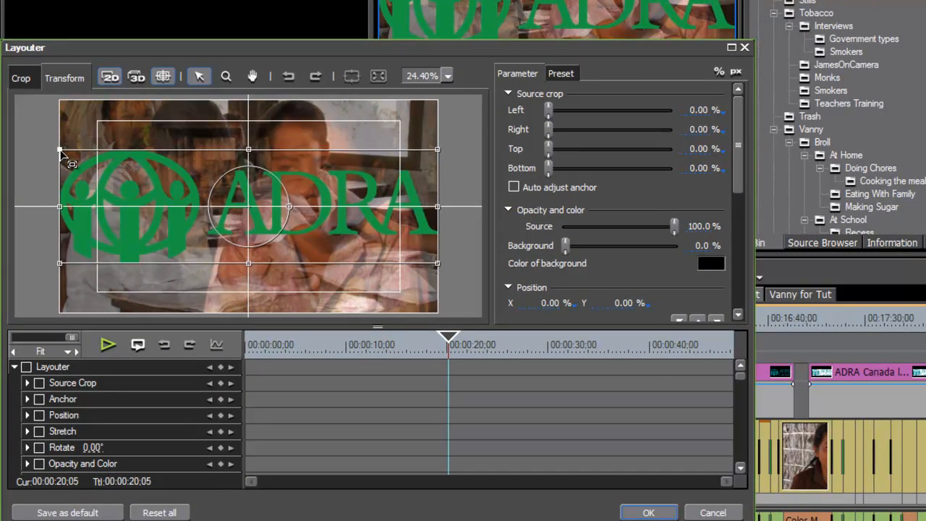
{"action": "left_click_drag", "start_coordinate": [59, 149], "coordinate": [131, 188]}
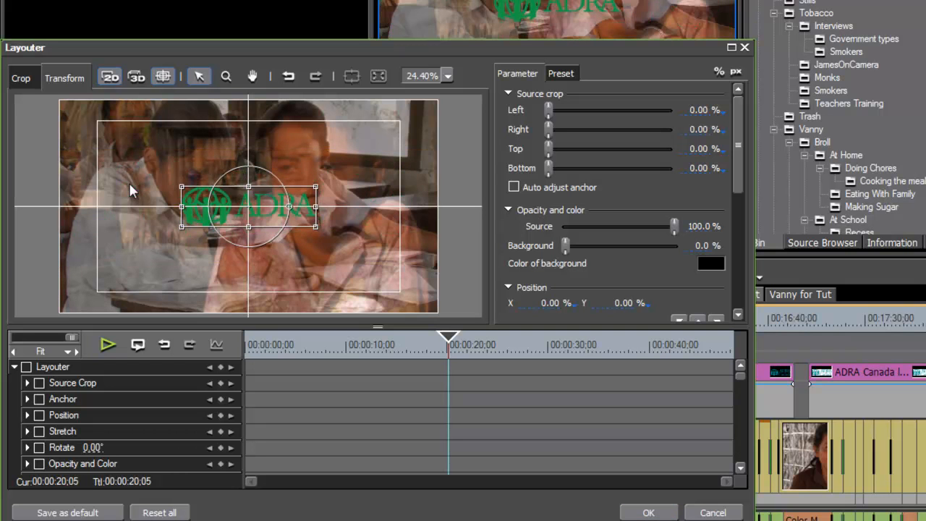
{"action": "left_click_drag", "start_coordinate": [275, 203], "coordinate": [188, 266]}
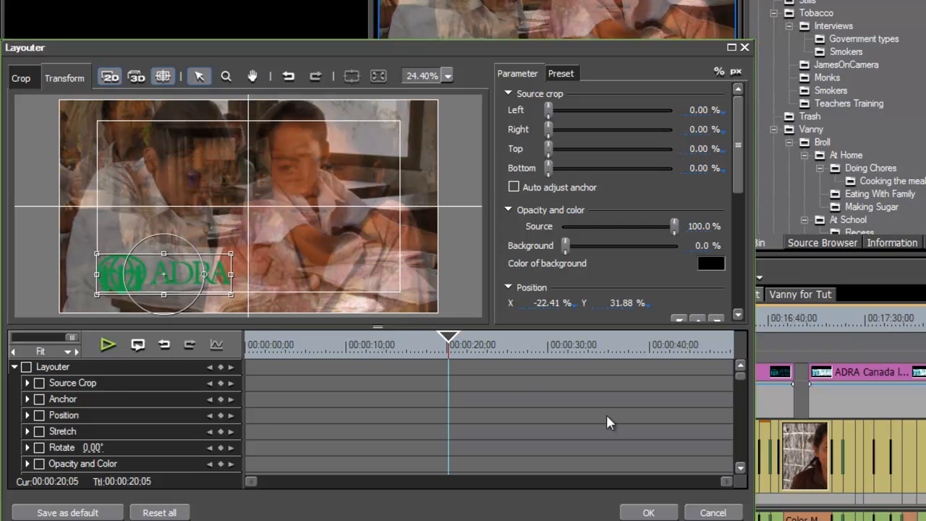
{"action": "left_click", "coordinate": [648, 512]}
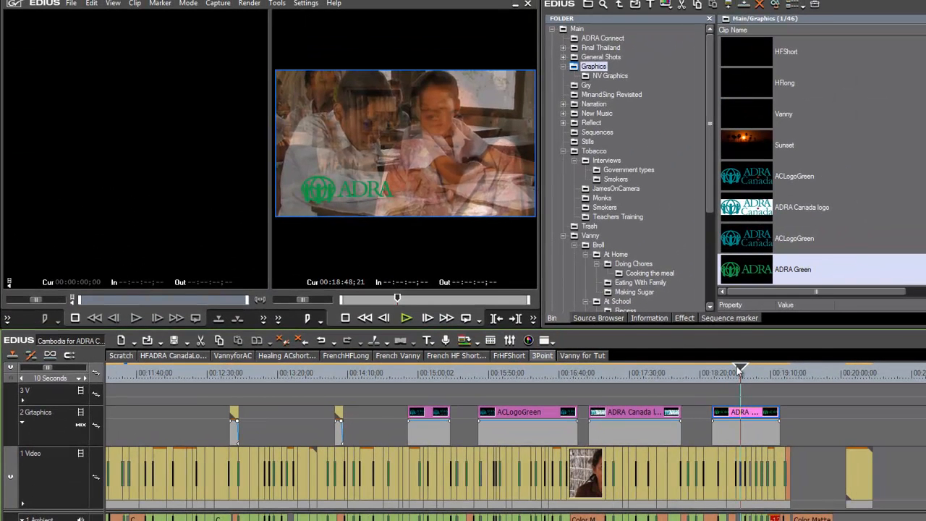
Step: Scrub the playhead to preview the logo over the footage, then switch to Photoshop
{"action": "left_click", "coordinate": [728, 376]}
{"action": "left_click_drag", "start_coordinate": [727, 376], "coordinate": [752, 381]}
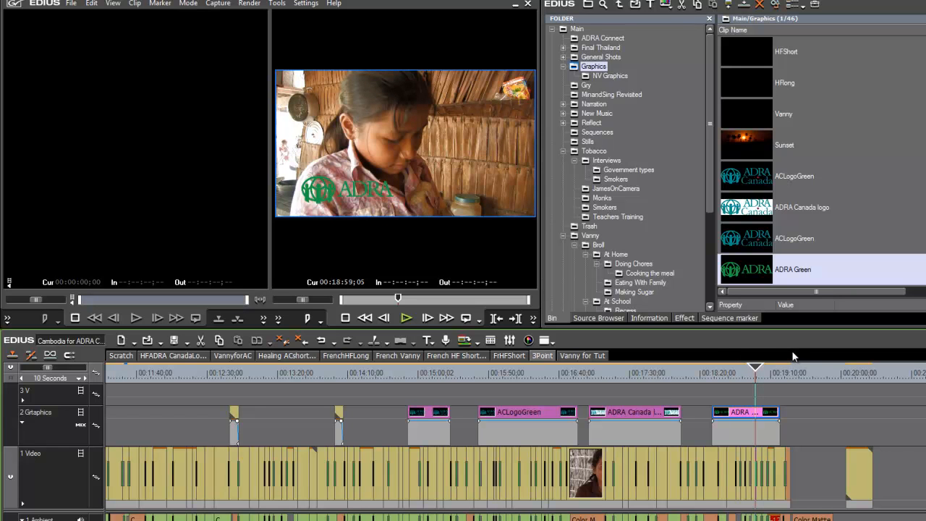
{"action": "left_click_drag", "start_coordinate": [755, 369], "coordinate": [746, 369]}
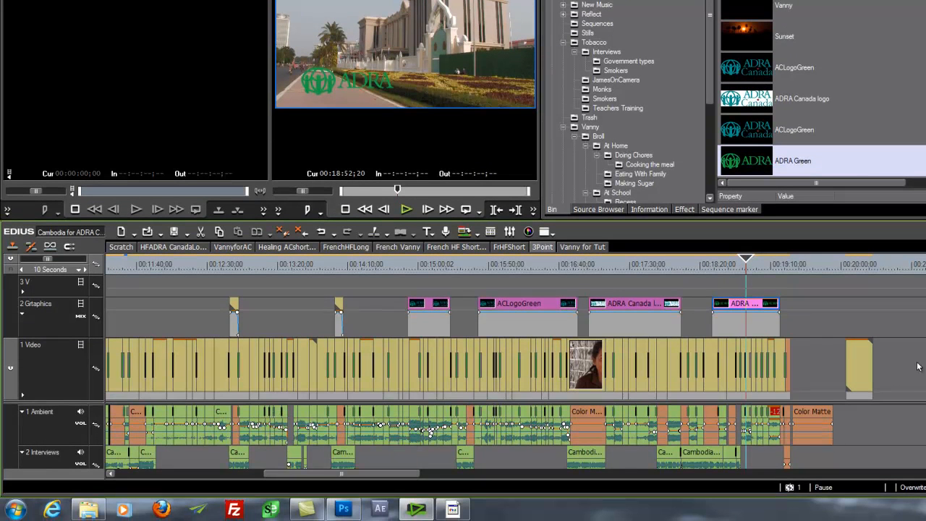
{"action": "left_click", "coordinate": [343, 510]}
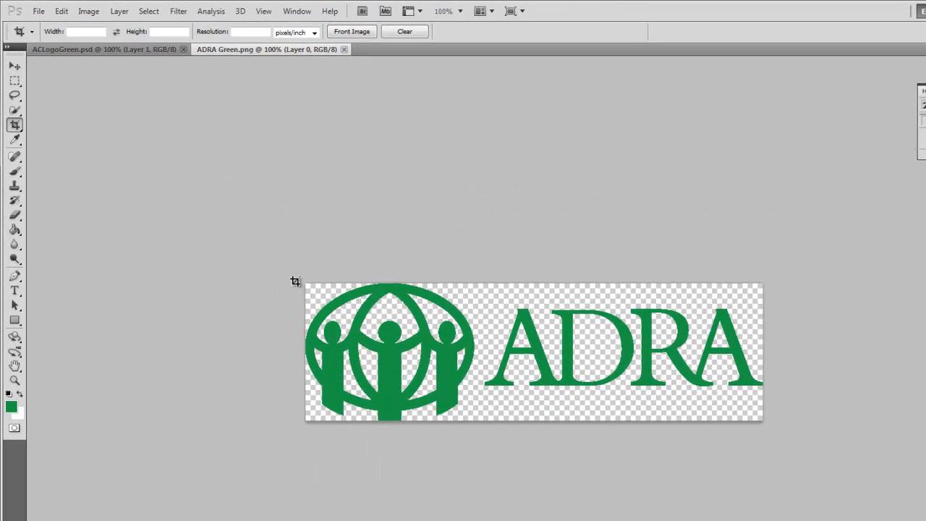
Step: Crop ADRA Green.png down to just the circle emblem and save it with Ctrl+S
{"action": "left_click_drag", "start_coordinate": [305, 284], "coordinate": [478, 449]}
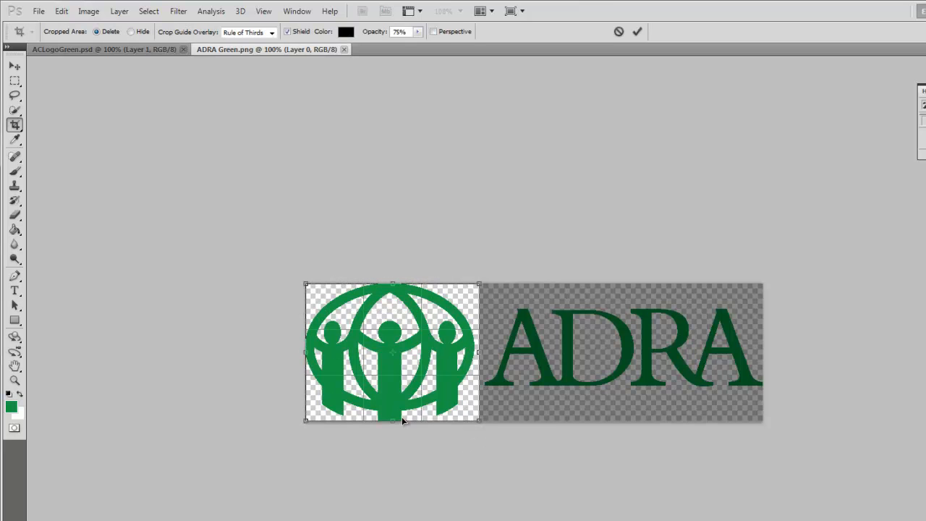
{"action": "key", "text": "Return"}
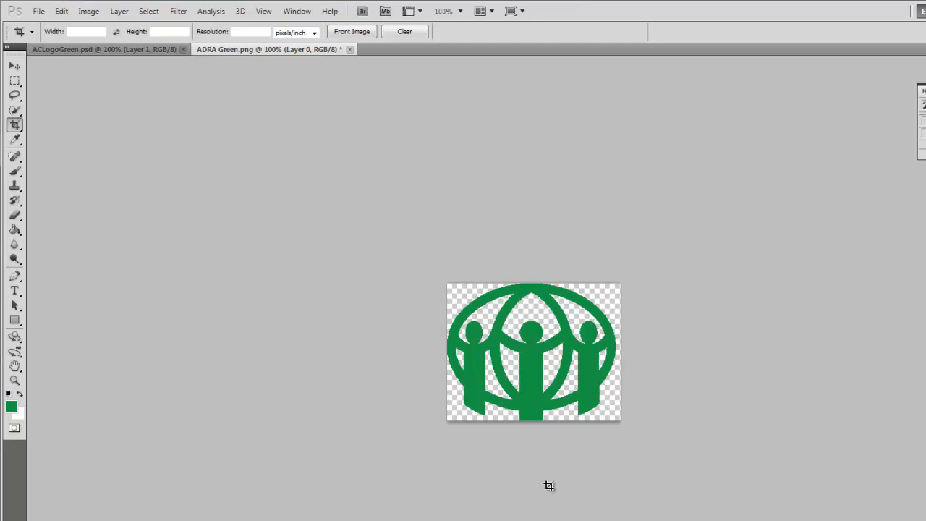
{"action": "key", "text": "ctrl+s"}
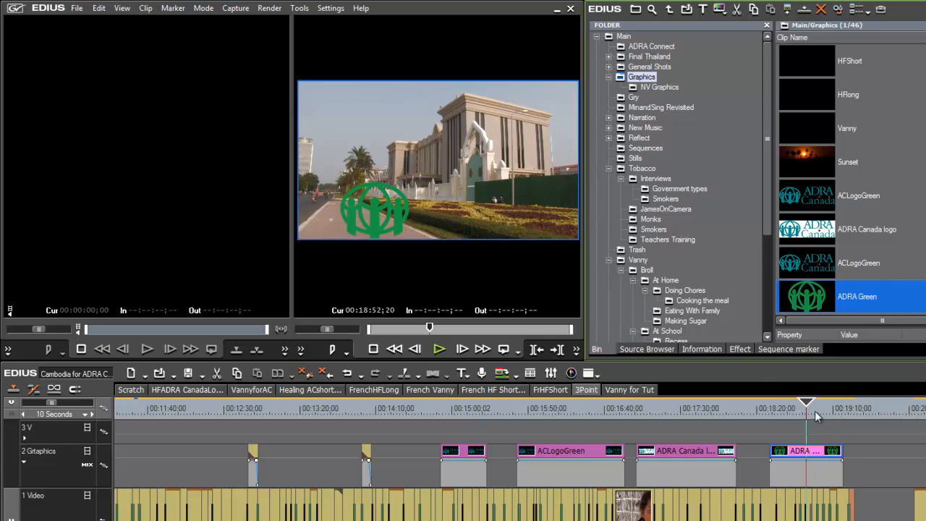
Step: Scale the green emblem down further in the Layouter and preview an earlier frame
{"action": "right_click", "coordinate": [821, 452]}
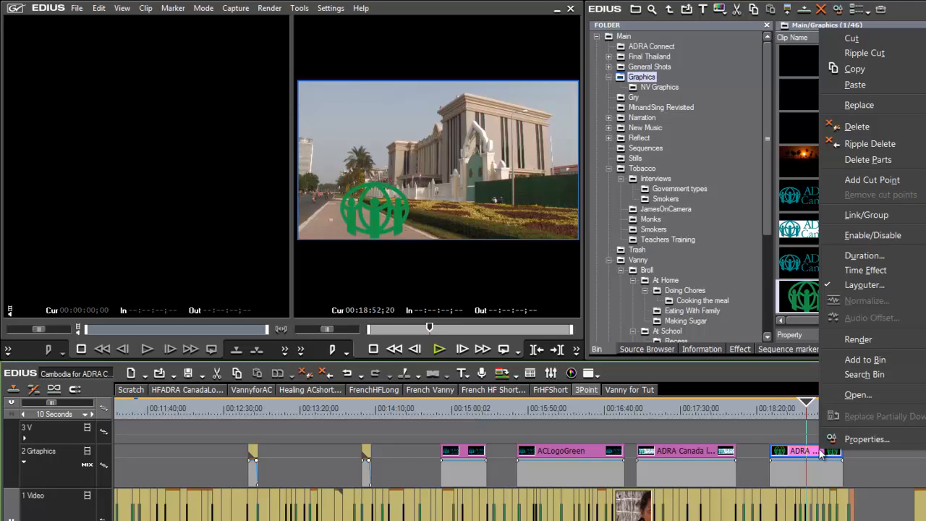
{"action": "left_click", "coordinate": [872, 284]}
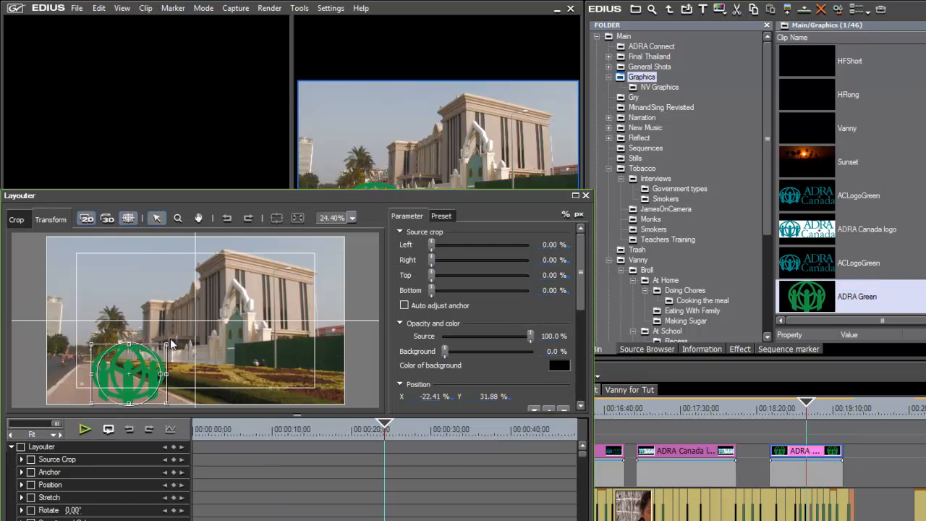
{"action": "left_click_drag", "start_coordinate": [170, 340], "coordinate": [93, 369]}
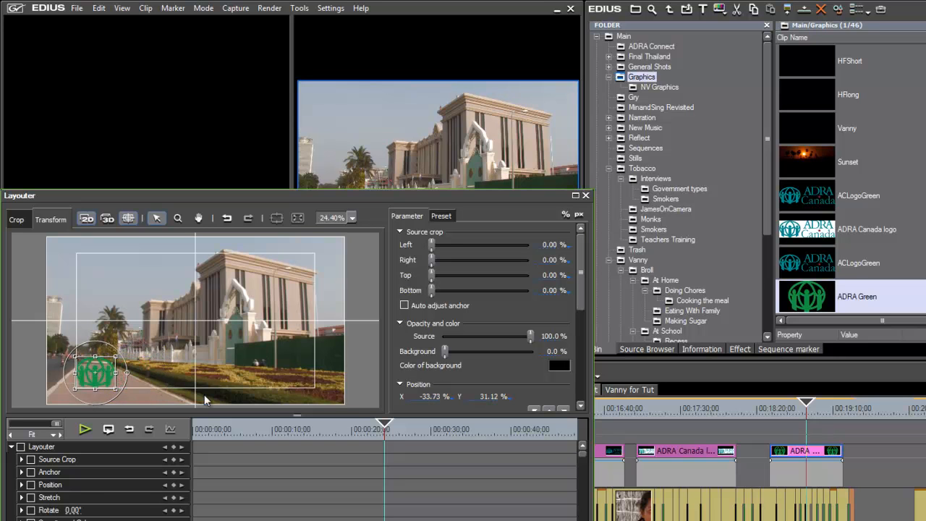
{"action": "key", "text": "Return"}
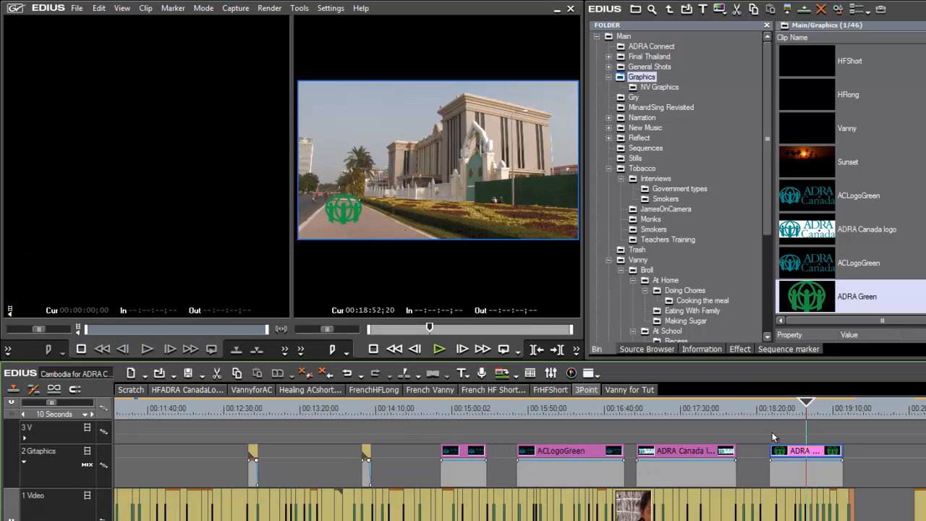
{"action": "mouse_move", "coordinate": [809, 409]}
{"action": "left_mouse_down"}
{"action": "mouse_move", "coordinate": [791, 411]}
{"action": "mouse_move", "coordinate": [811, 411]}
{"action": "left_mouse_up"}
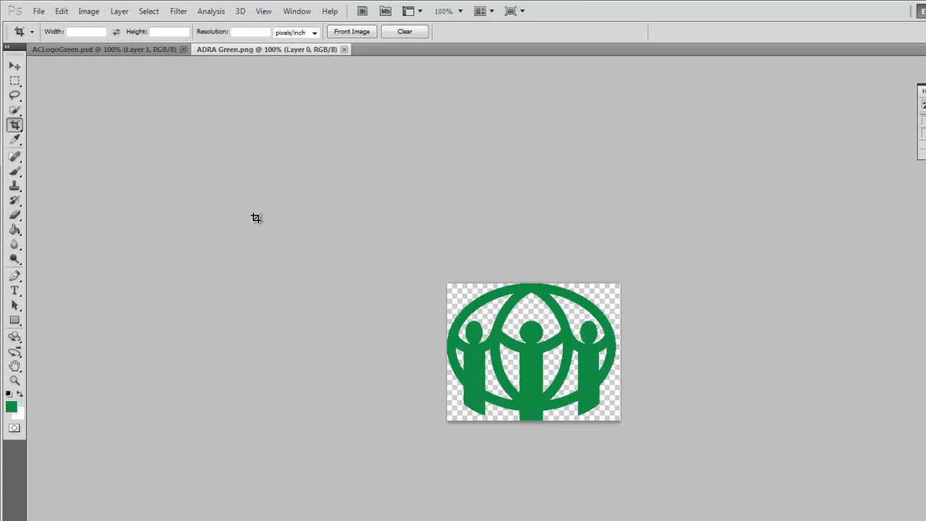
Step: Open Photoshop's File menu
{"action": "left_click", "coordinate": [39, 11]}
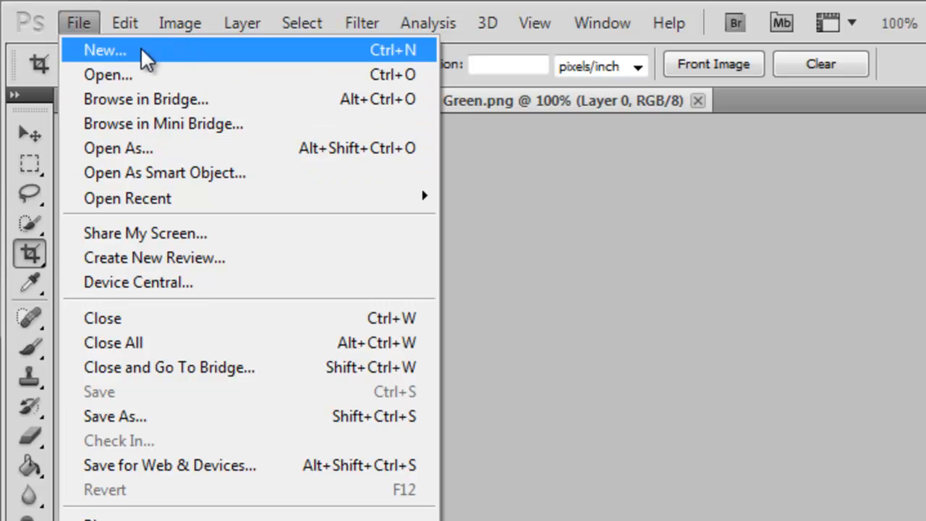
Step: Create a Film & Video HDV 1080p/29.97 (1440 × 1080) document with a transparent background
{"action": "left_click", "coordinate": [95, 49]}
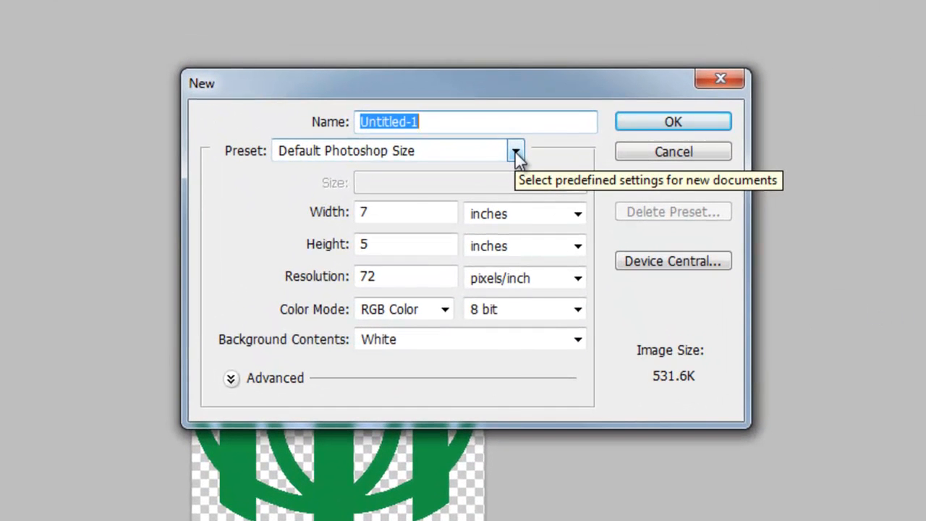
{"action": "left_click", "coordinate": [519, 103]}
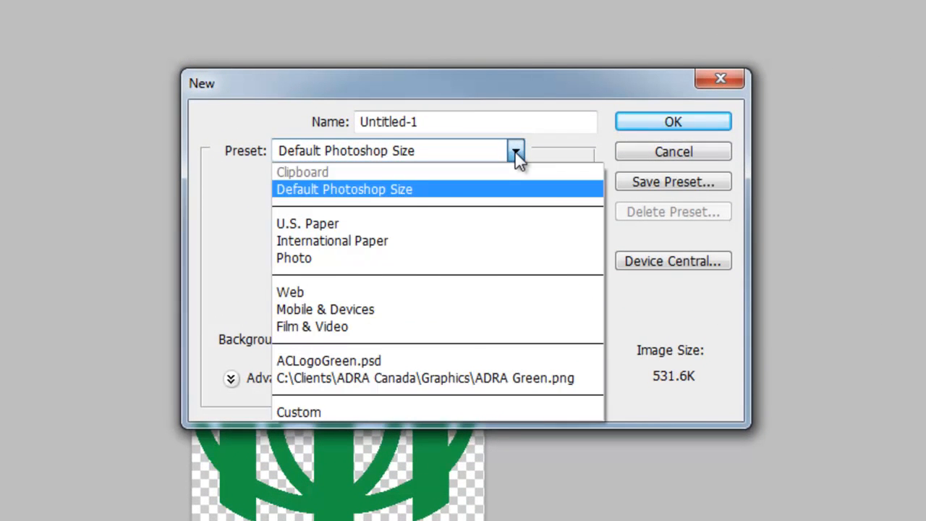
{"action": "left_click", "coordinate": [427, 329]}
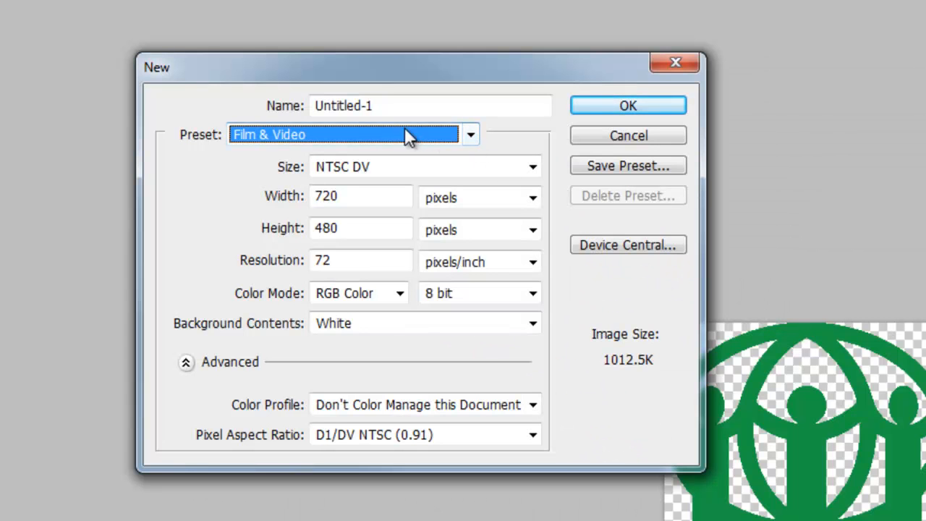
{"action": "left_click", "coordinate": [533, 167]}
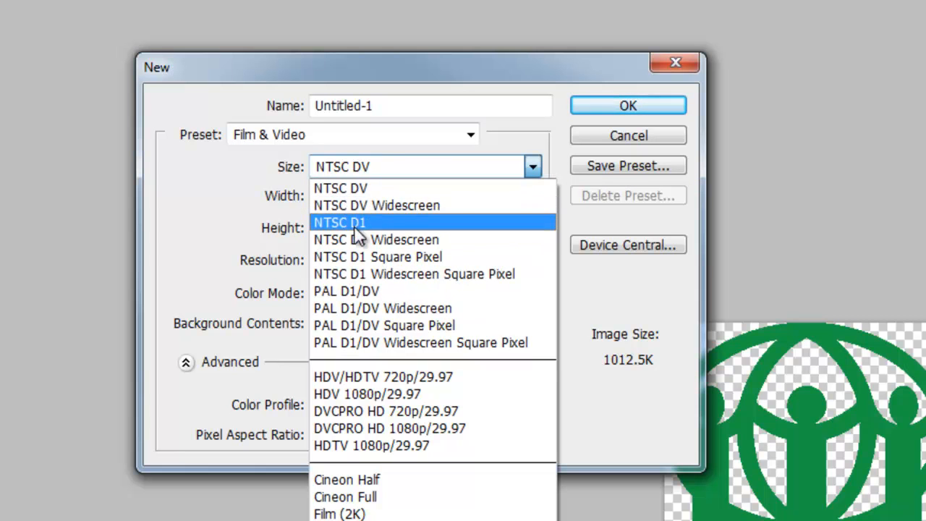
{"action": "left_click", "coordinate": [449, 393]}
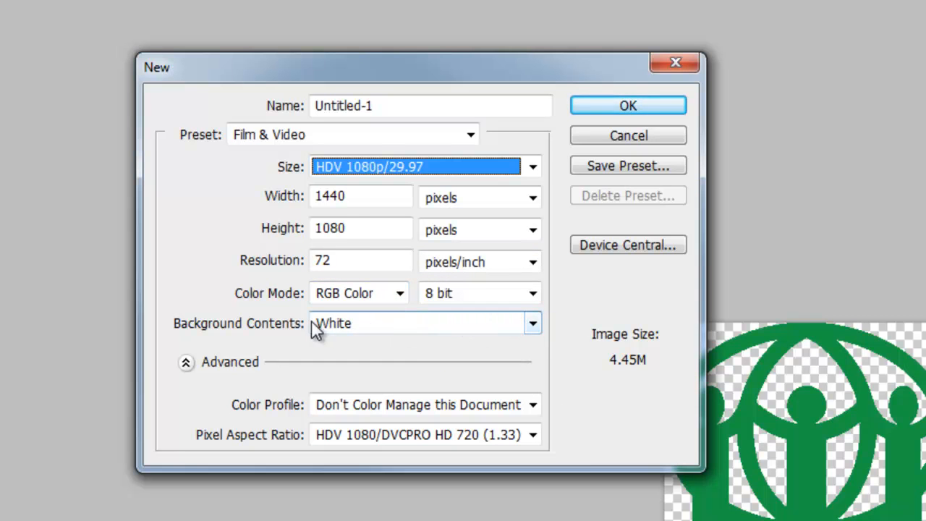
{"action": "left_click", "coordinate": [532, 321]}
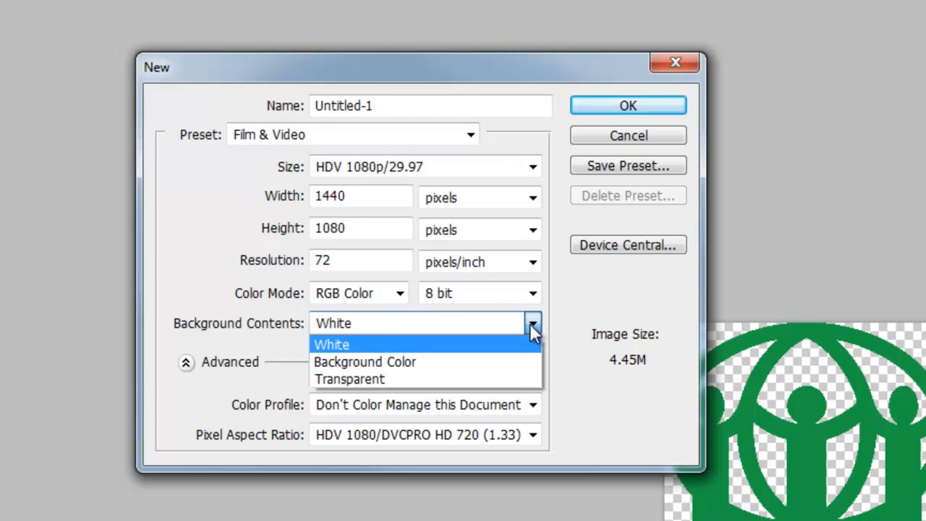
{"action": "left_click", "coordinate": [501, 386]}
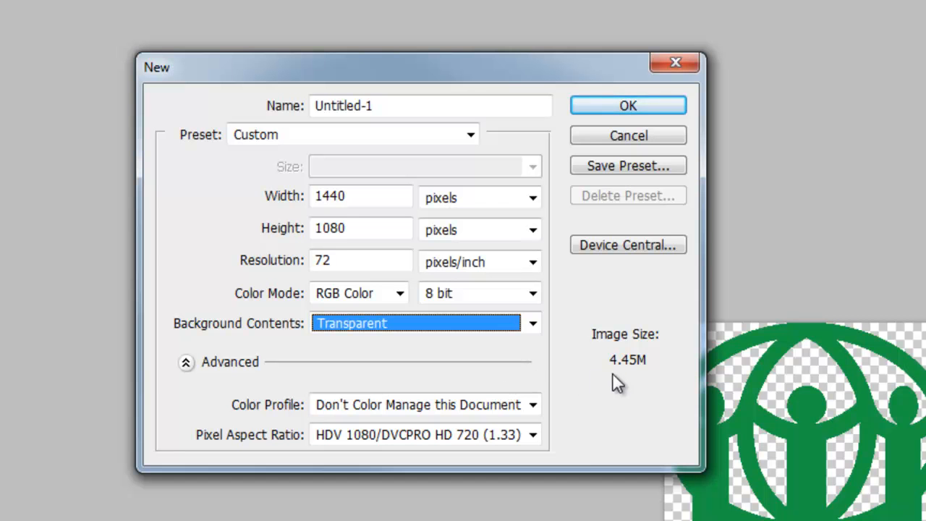
{"action": "left_click", "coordinate": [660, 106]}
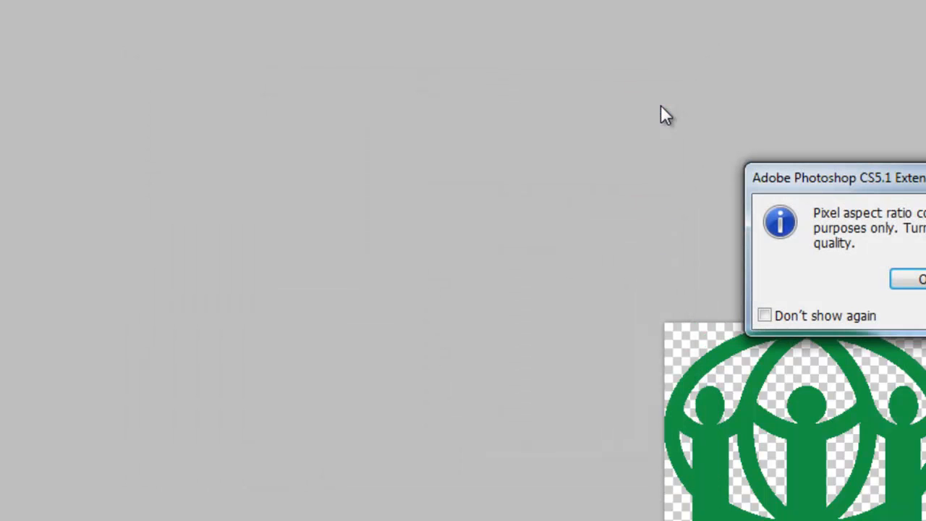
Step: Copy the whole ADRA Green.png emblem and paste it into the Untitled-1 document
{"action": "key", "text": "Return"}
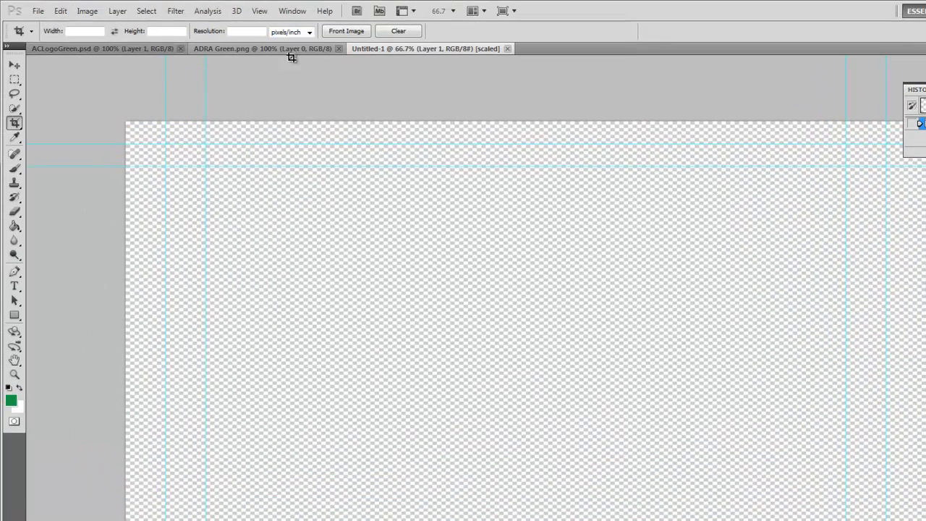
{"action": "left_click", "coordinate": [291, 47]}
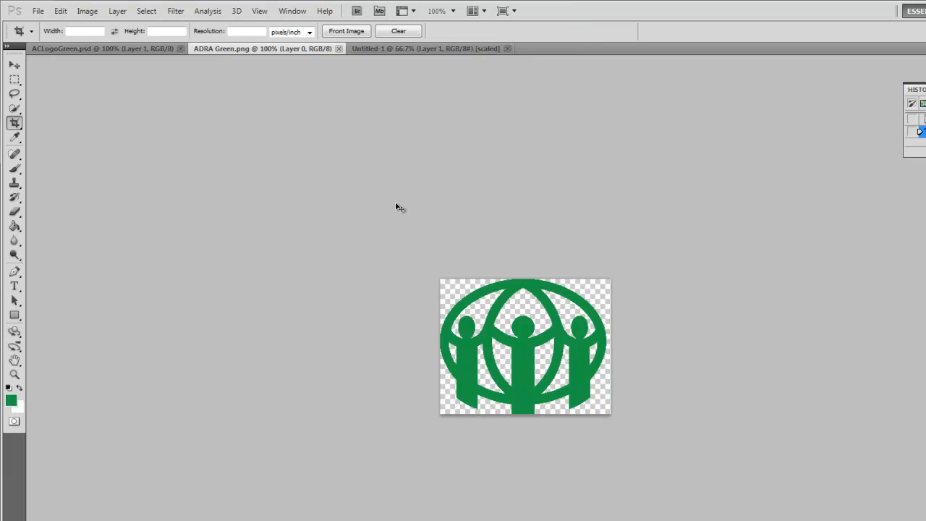
{"action": "key", "text": "ctrl+a"}
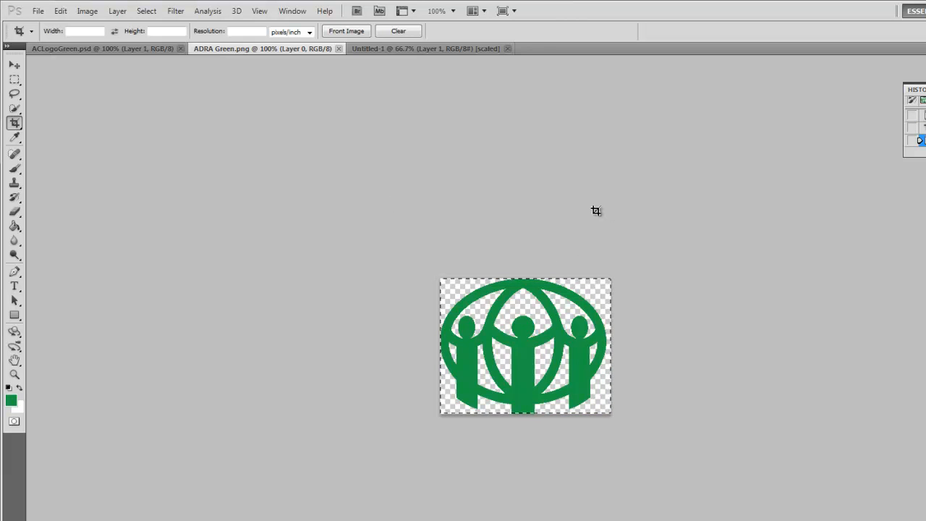
{"action": "left_click", "coordinate": [446, 46]}
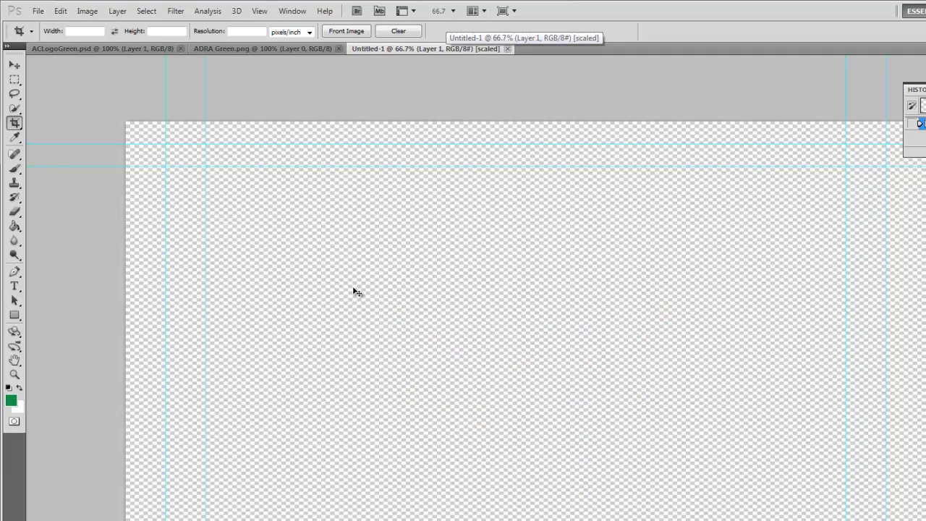
{"action": "key", "text": "ctrl+v"}
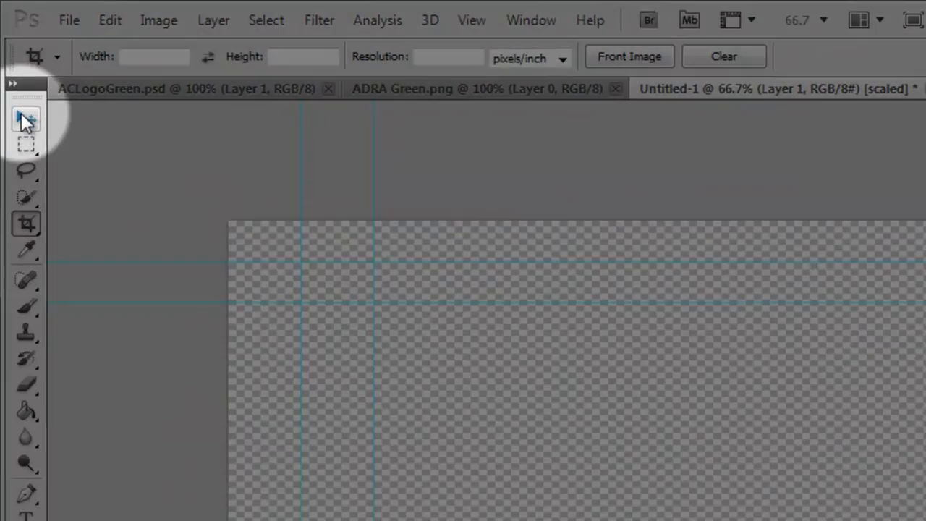
Step: Scale the pasted emblem to about 74.8% and move it into the lower-left guides
{"action": "left_click", "coordinate": [15, 64]}
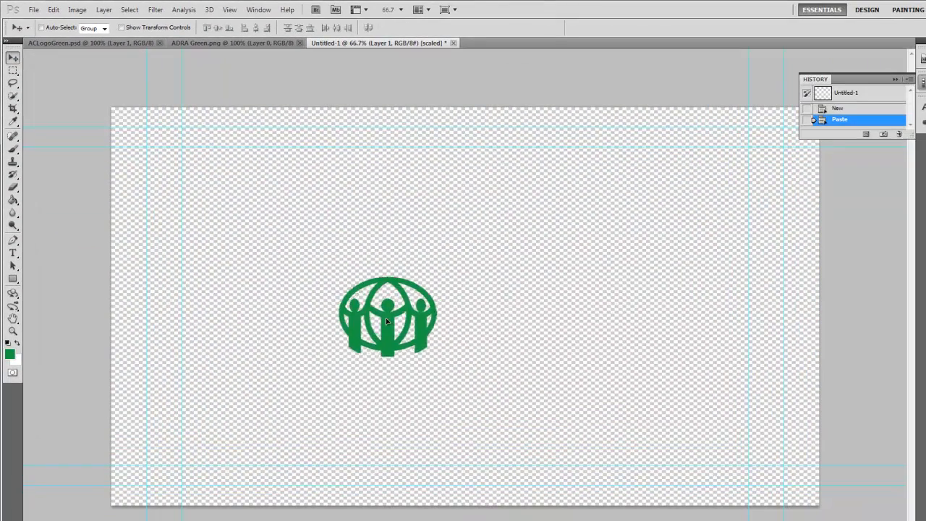
{"action": "left_click_drag", "start_coordinate": [386, 321], "coordinate": [233, 425]}
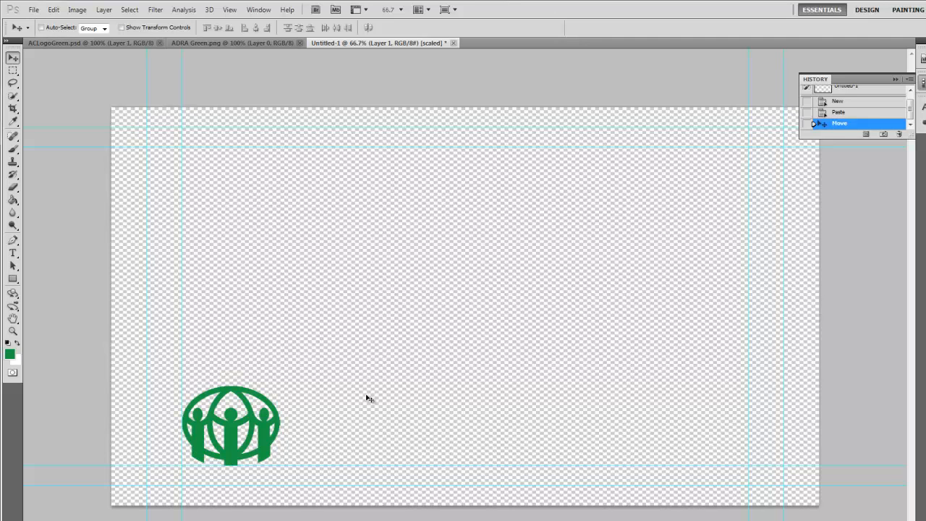
{"action": "key", "text": "ctrl+t"}
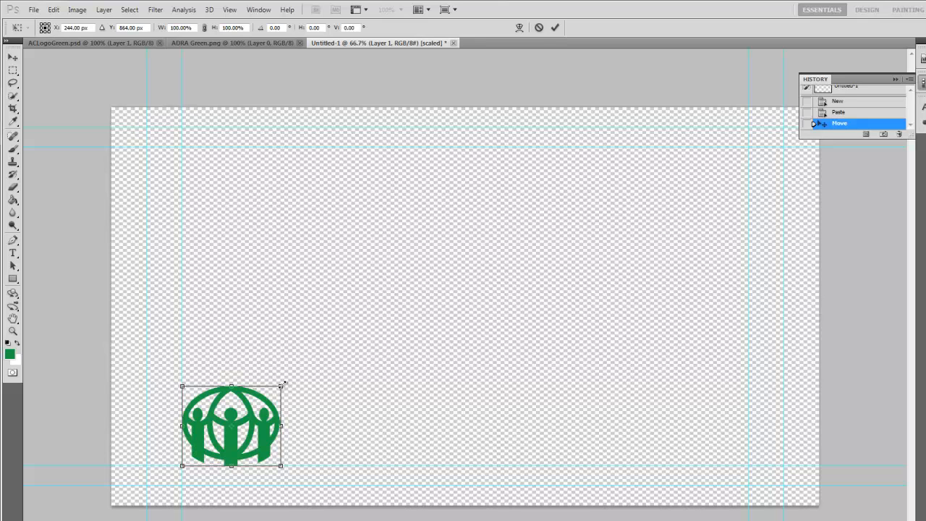
{"action": "left_click_drag", "start_coordinate": [281, 386], "coordinate": [270, 396]}
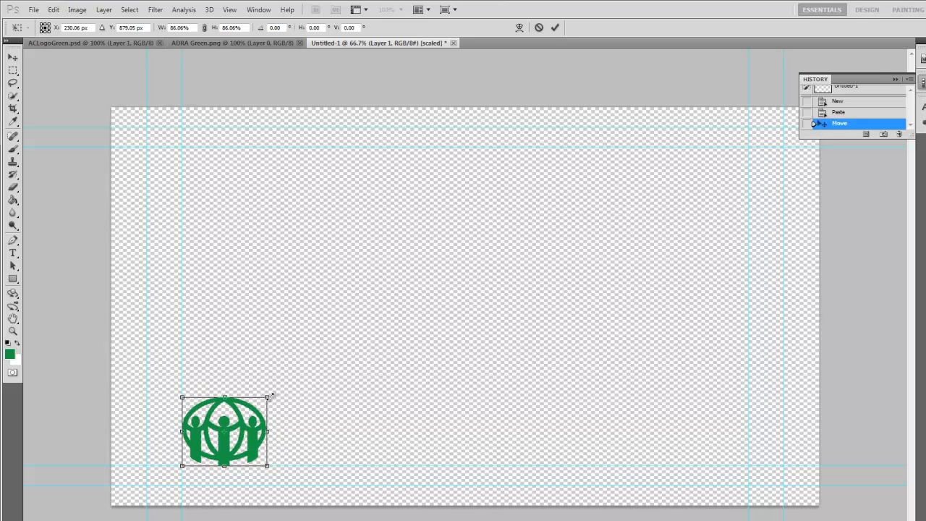
{"action": "left_click_drag", "start_coordinate": [269, 396], "coordinate": [281, 421]}
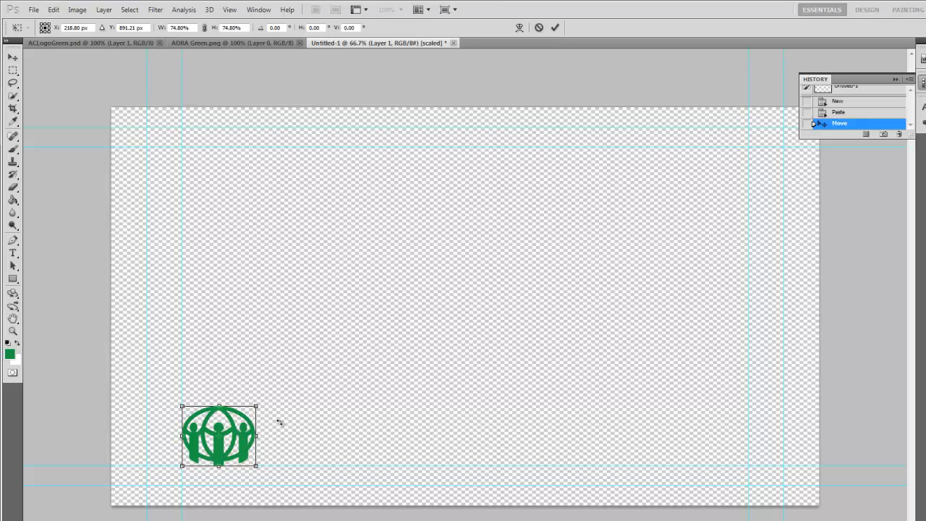
{"action": "key", "text": "Return"}
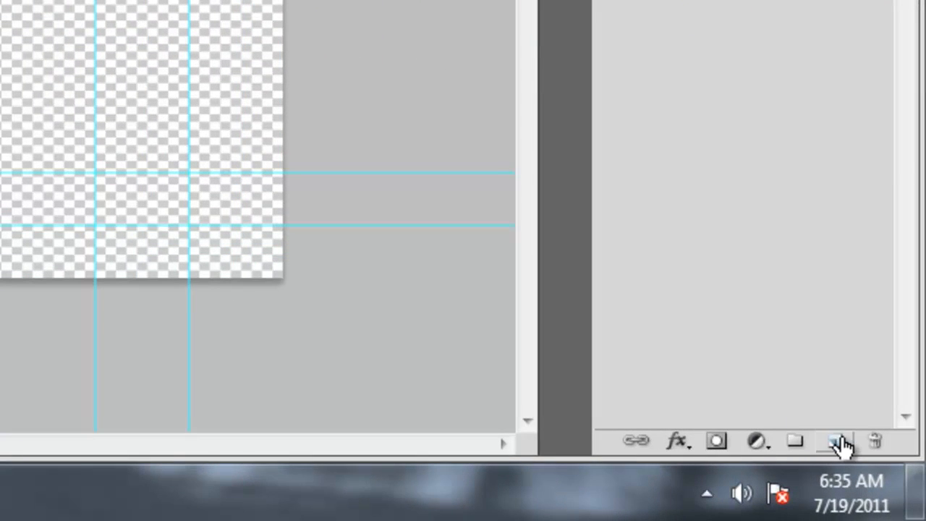
Step: Draw an ellipse around the logo on a new layer and move Shape 1 beneath Layer 1
{"action": "left_click", "coordinate": [842, 444]}
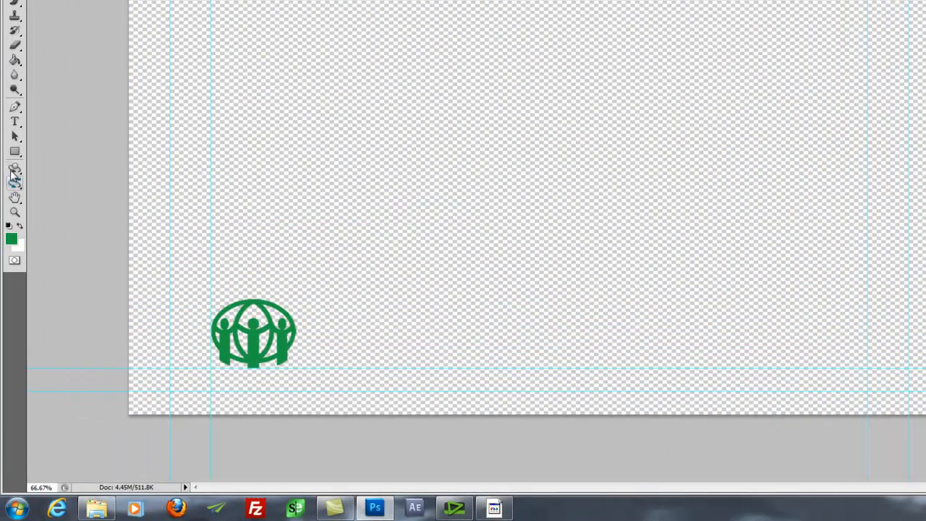
{"action": "left_click", "coordinate": [15, 151]}
{"action": "left_click_drag", "start_coordinate": [22, 131], "coordinate": [66, 166]}
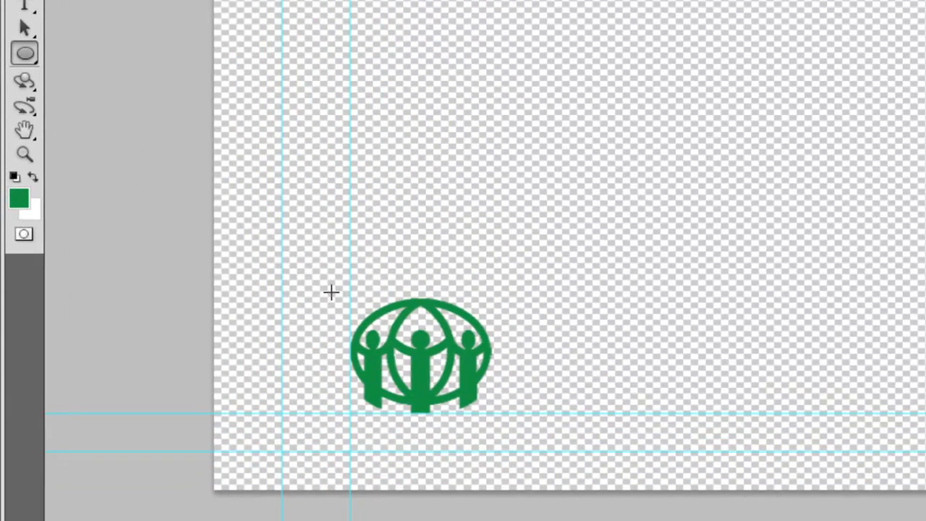
{"action": "left_click_drag", "start_coordinate": [477, 421], "coordinate": [514, 451]}
{"action": "left_click_drag", "start_coordinate": [356, 312], "coordinate": [507, 422]}
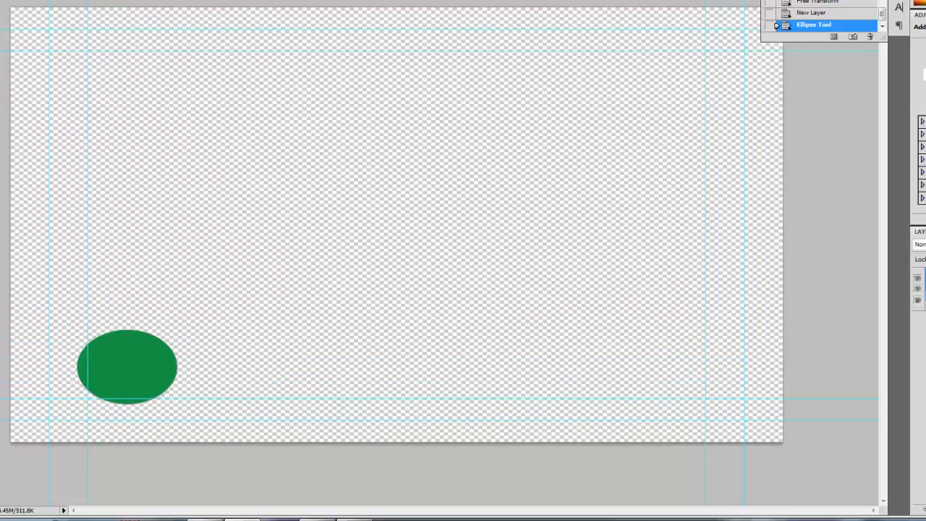
{"action": "left_click_drag", "start_coordinate": [885, 289], "coordinate": [884, 325]}
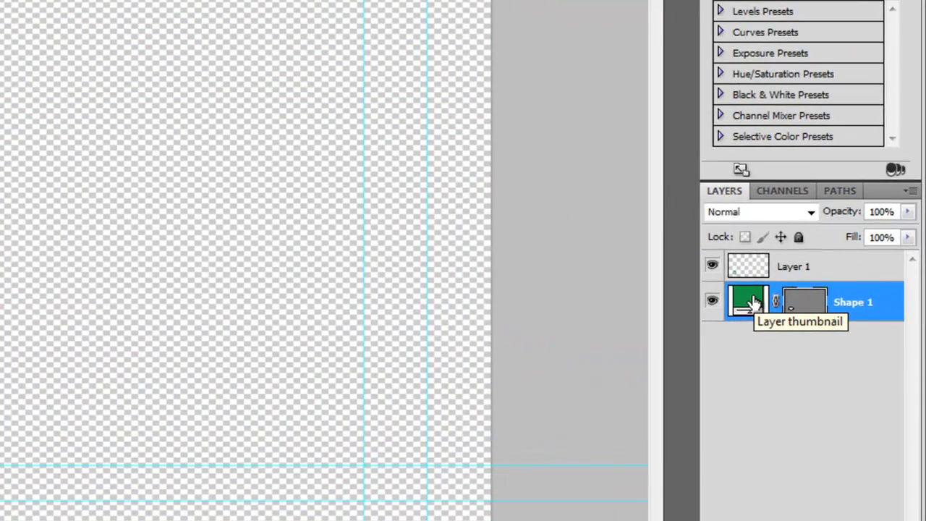
Step: Change the Shape 1 ellipse fill to dark grey-green #39483e
{"action": "double_click", "coordinate": [750, 300]}
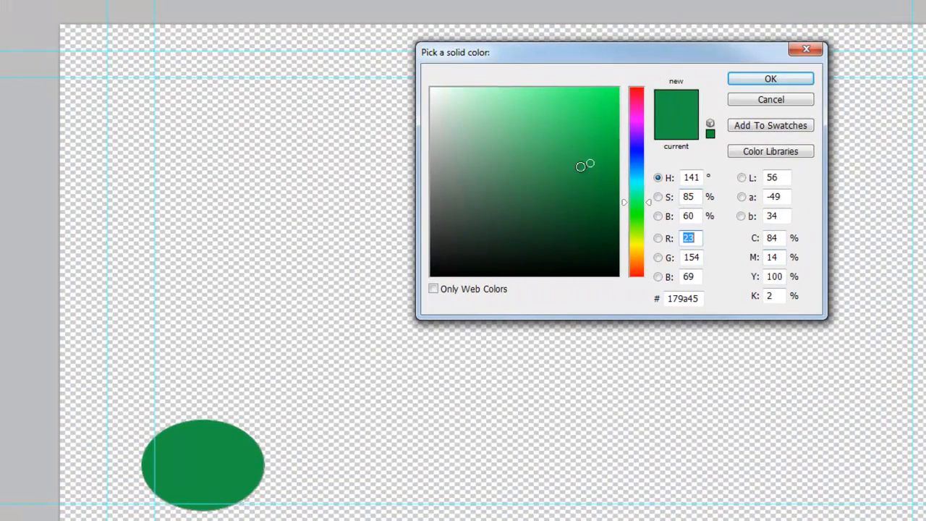
{"action": "mouse_move", "coordinate": [591, 161]}
{"action": "left_mouse_down"}
{"action": "mouse_move", "coordinate": [453, 233]}
{"action": "mouse_move", "coordinate": [472, 248]}
{"action": "mouse_move", "coordinate": [481, 242]}
{"action": "mouse_move", "coordinate": [467, 214]}
{"action": "mouse_move", "coordinate": [470, 222]}
{"action": "left_mouse_up"}
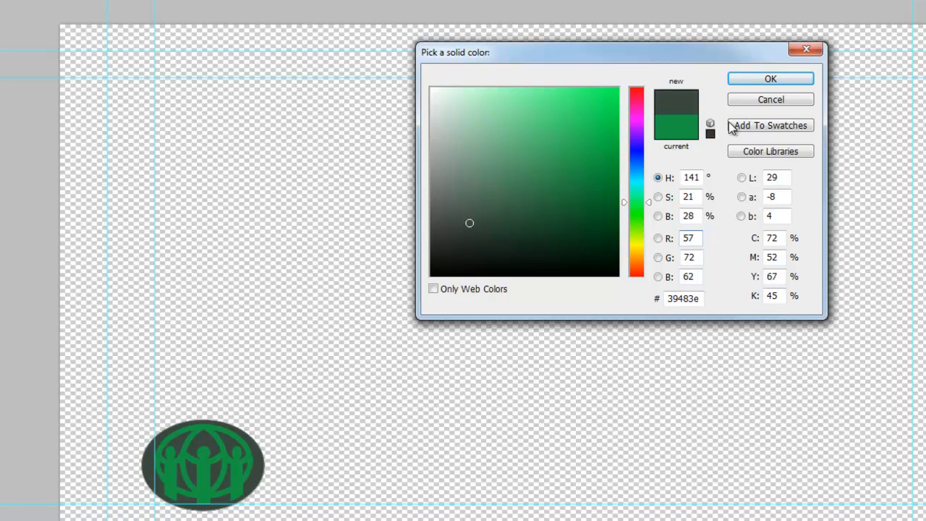
{"action": "left_click", "coordinate": [760, 78]}
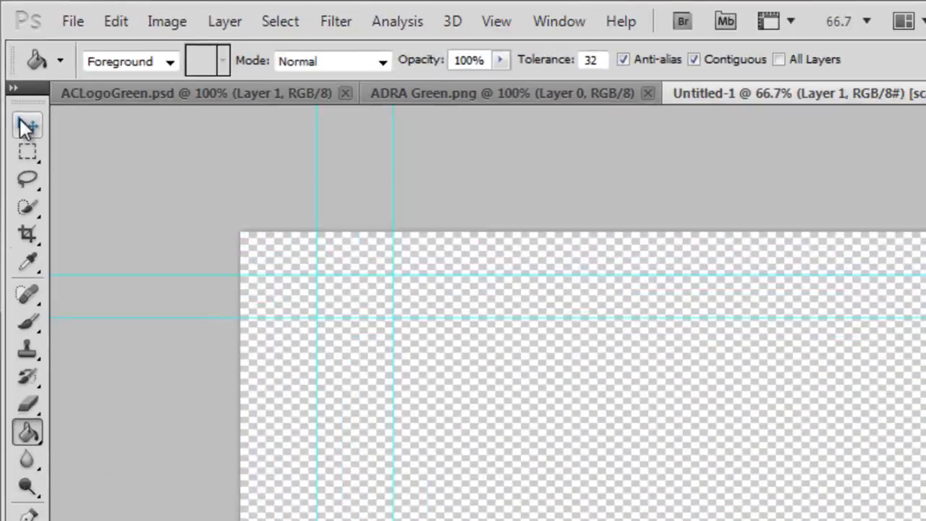
Step: Lower the Shape 1 ellipse layer's opacity to about 65%
{"action": "left_click", "coordinate": [13, 56]}
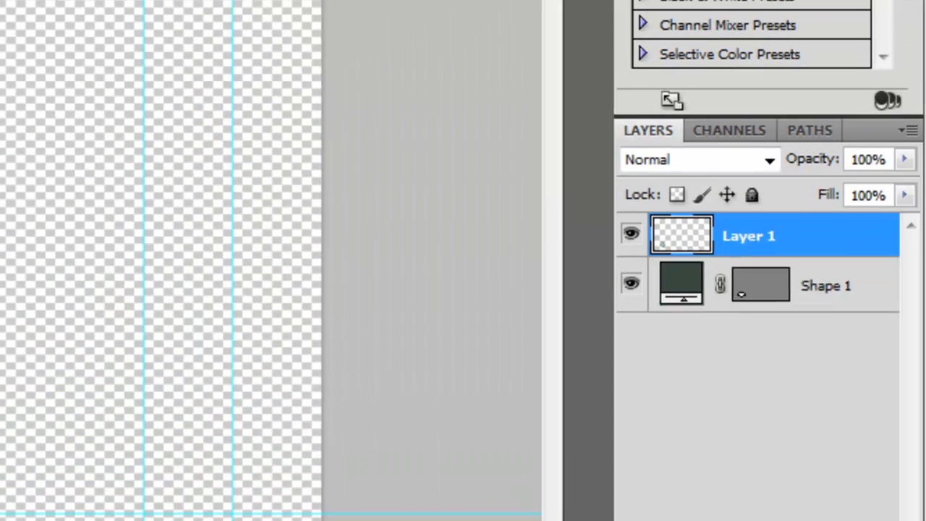
{"action": "left_click", "coordinate": [872, 292]}
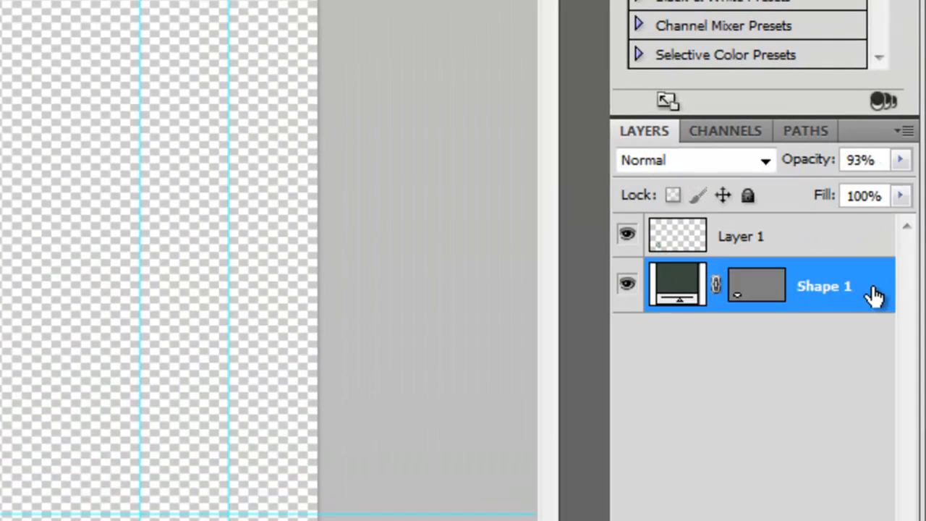
{"action": "left_click", "coordinate": [902, 196]}
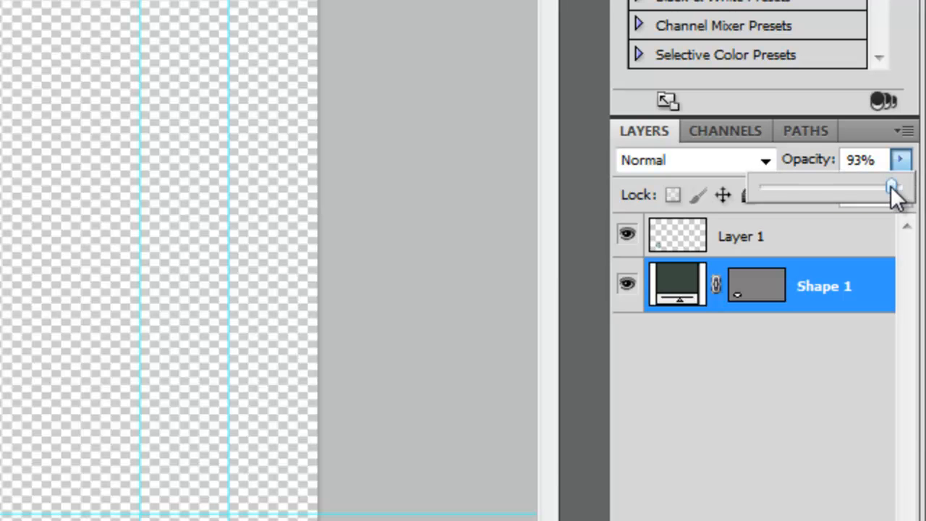
{"action": "left_click_drag", "start_coordinate": [892, 188], "coordinate": [802, 189]}
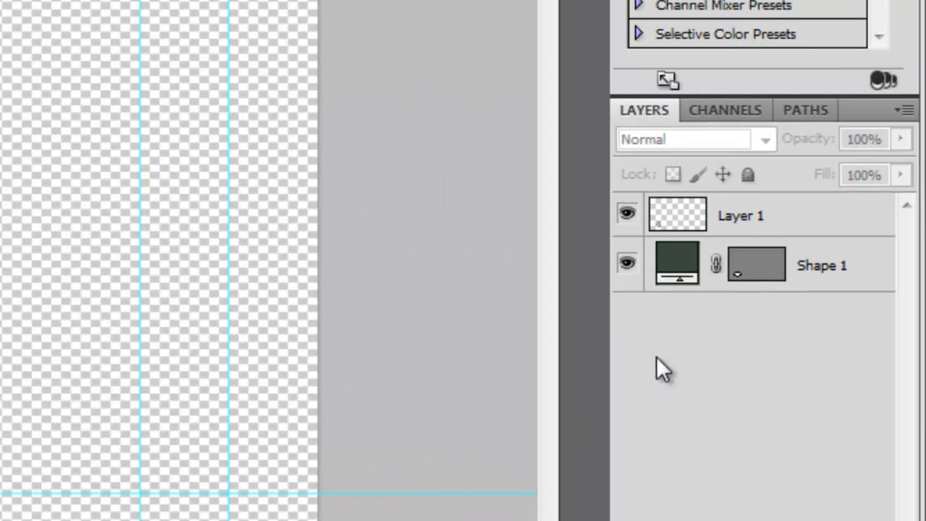
{"action": "left_click", "coordinate": [778, 220]}
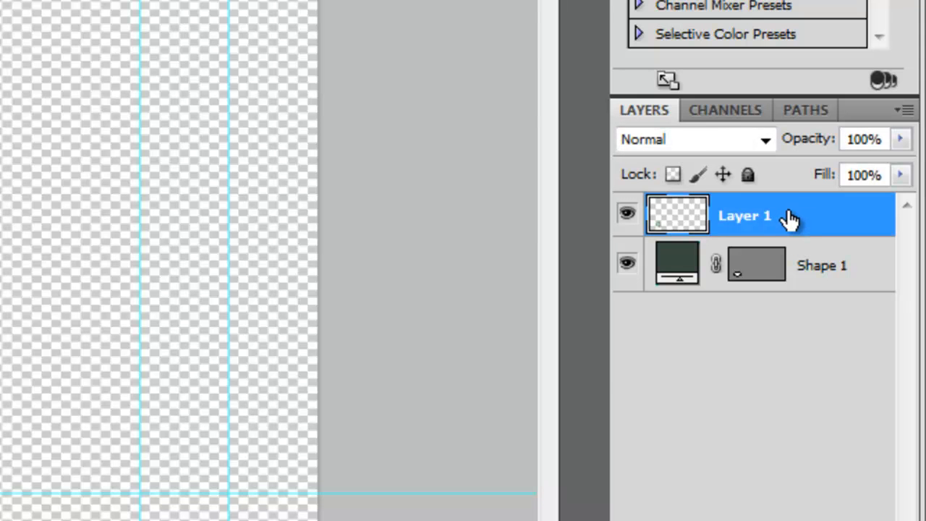
Step: Add a drop shadow to the Layer 1 logo with lowered opacity and 17% spread
{"action": "double_click", "coordinate": [788, 219]}
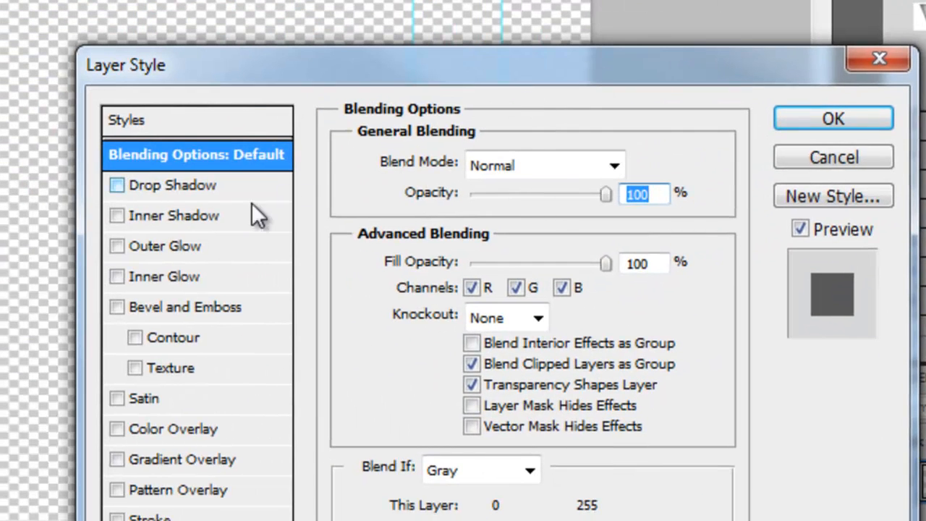
{"action": "left_click", "coordinate": [117, 185]}
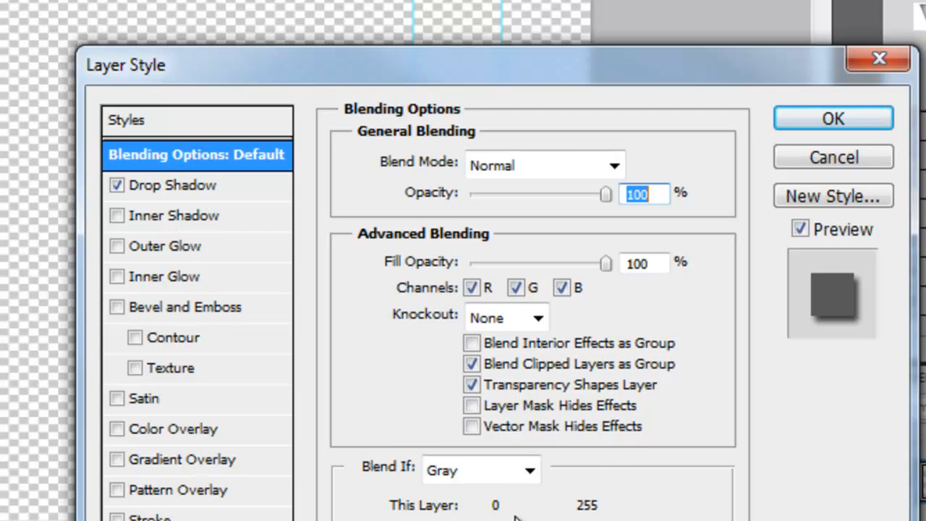
{"action": "left_click", "coordinate": [193, 185]}
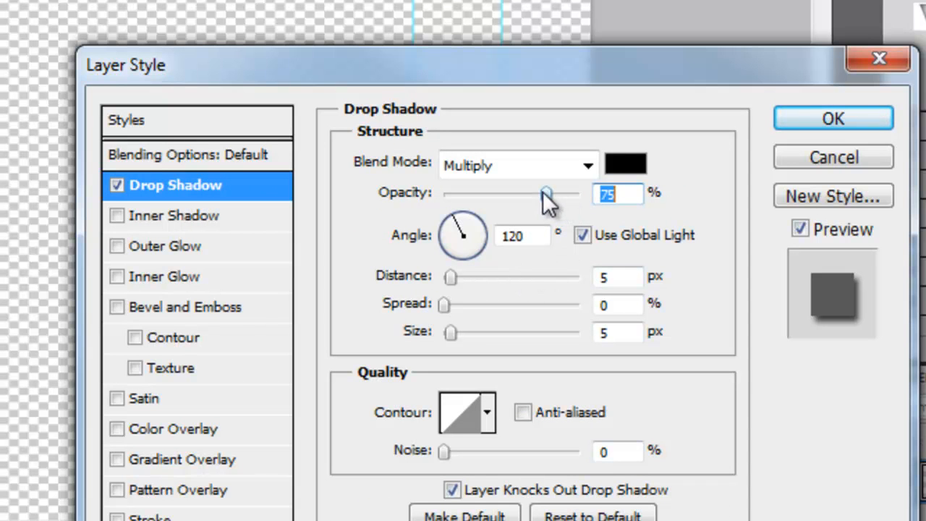
{"action": "left_click_drag", "start_coordinate": [542, 191], "coordinate": [501, 192]}
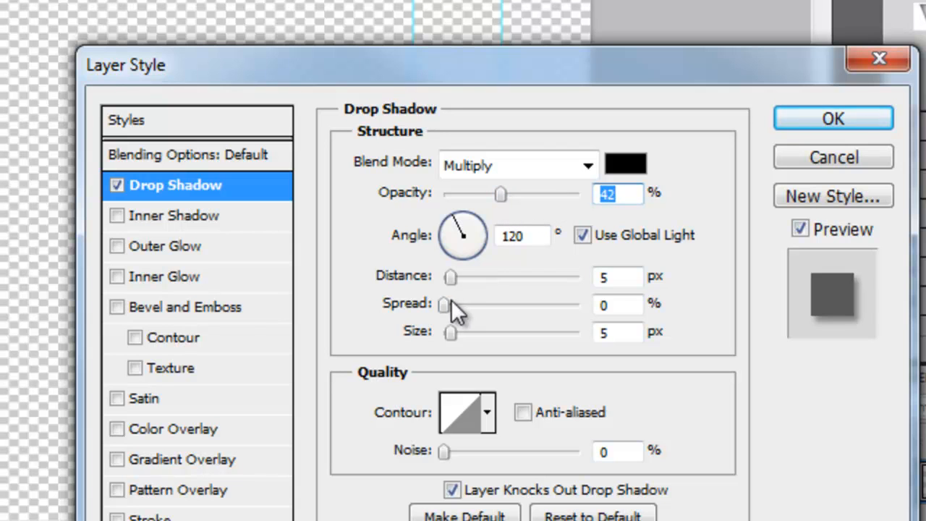
{"action": "left_click_drag", "start_coordinate": [447, 304], "coordinate": [466, 302]}
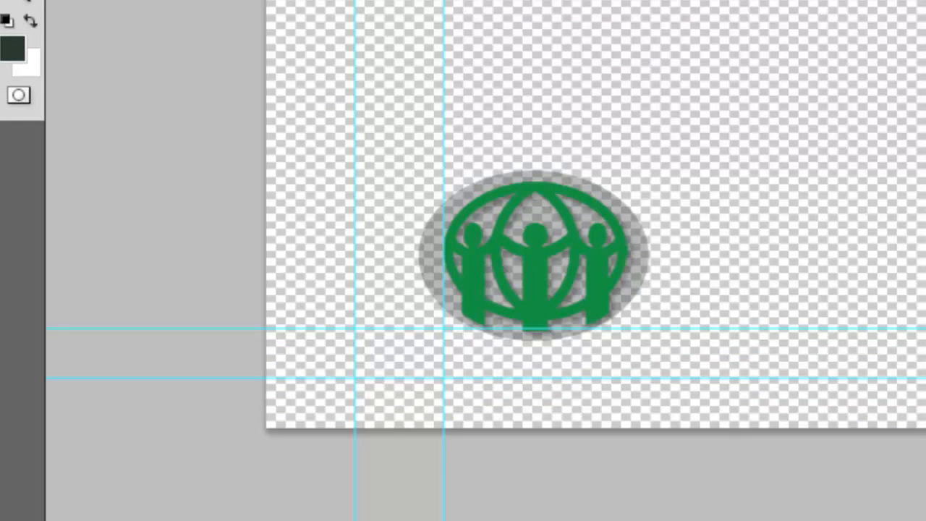
Step: Save the graphic as a PNG file, renaming it to GreenBug
{"action": "key", "text": "alt+f"}
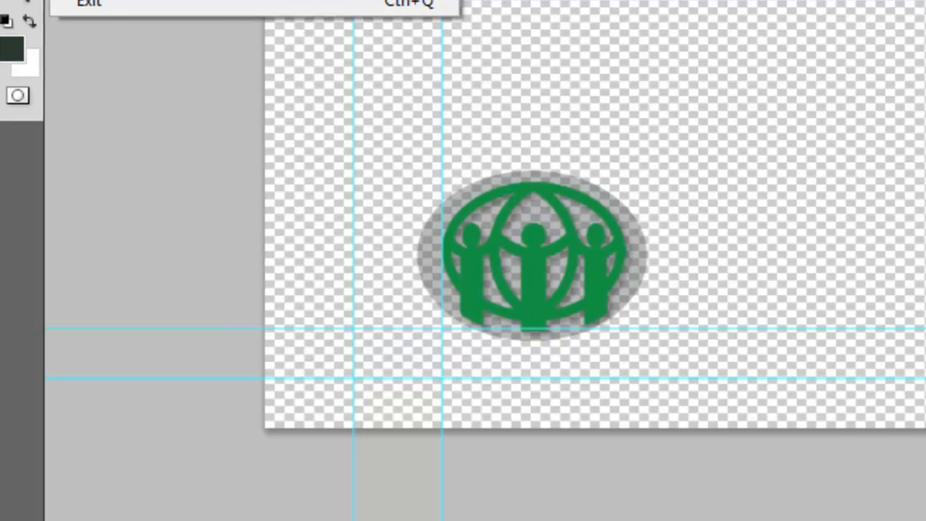
{"action": "key", "text": "ctrl+shift+s"}
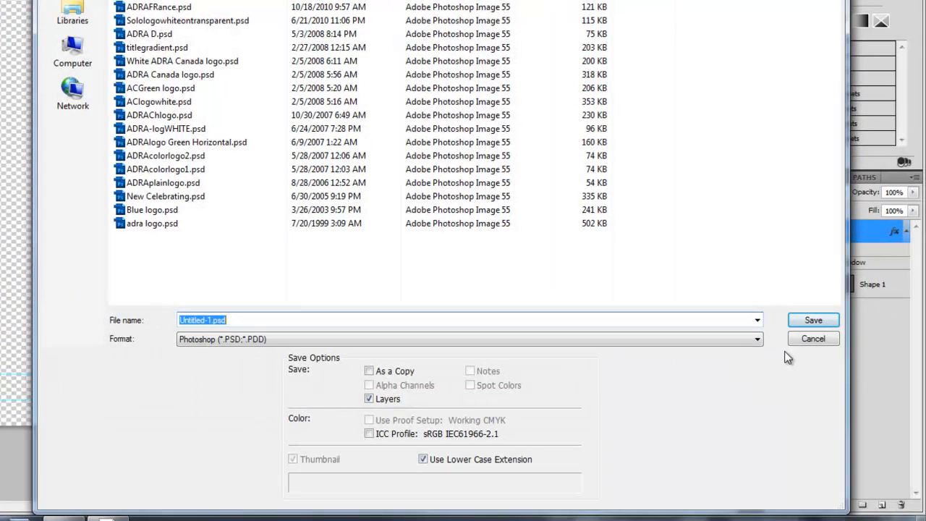
{"action": "left_click", "coordinate": [757, 339]}
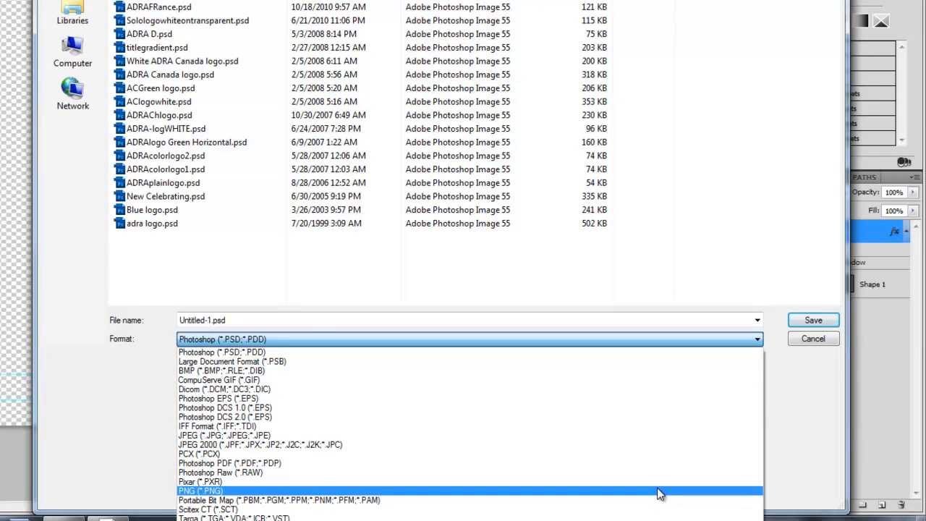
{"action": "left_click", "coordinate": [660, 494]}
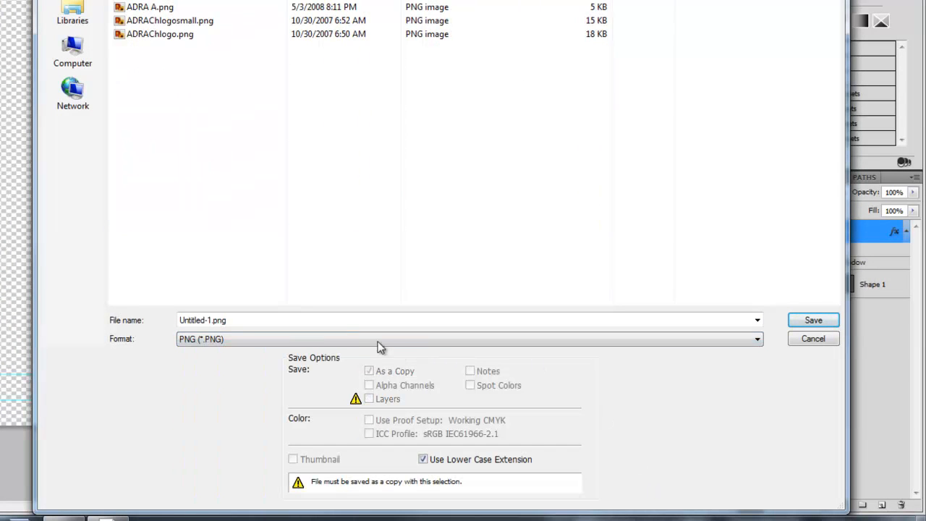
{"action": "left_click", "coordinate": [350, 319]}
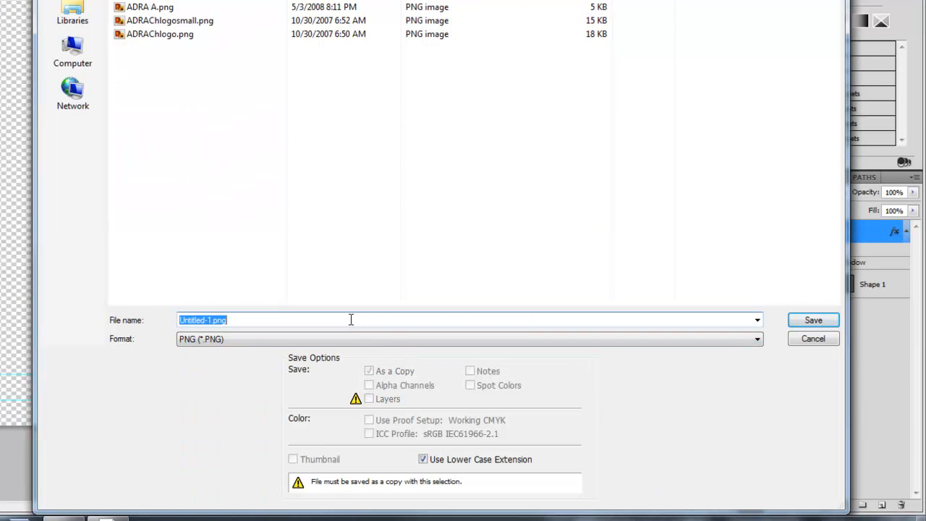
{"action": "type", "text": "GreenB"}
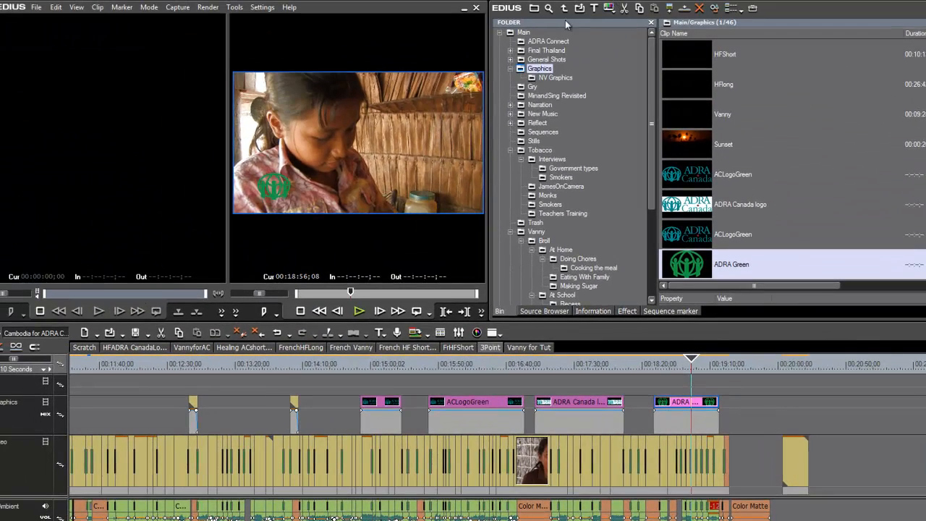
Step: Import GreenBug.png into the EDIUS bin, place it on the graphics track and lengthen it
{"action": "left_click", "coordinate": [580, 9]}
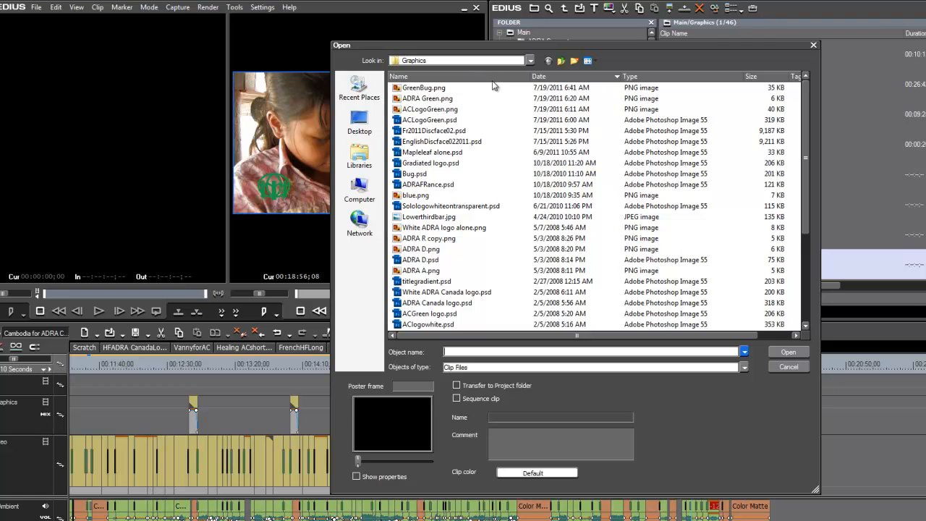
{"action": "double_click", "coordinate": [436, 89]}
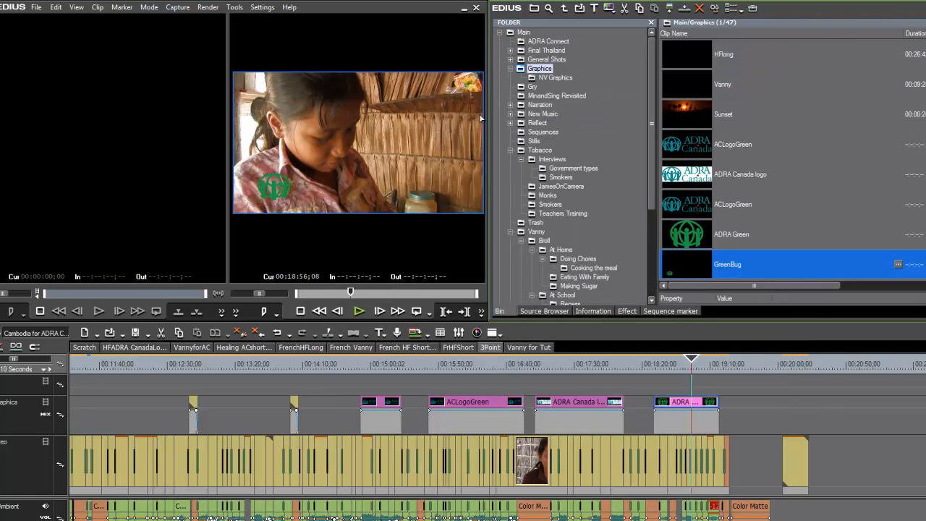
{"action": "left_click_drag", "start_coordinate": [687, 268], "coordinate": [127, 413]}
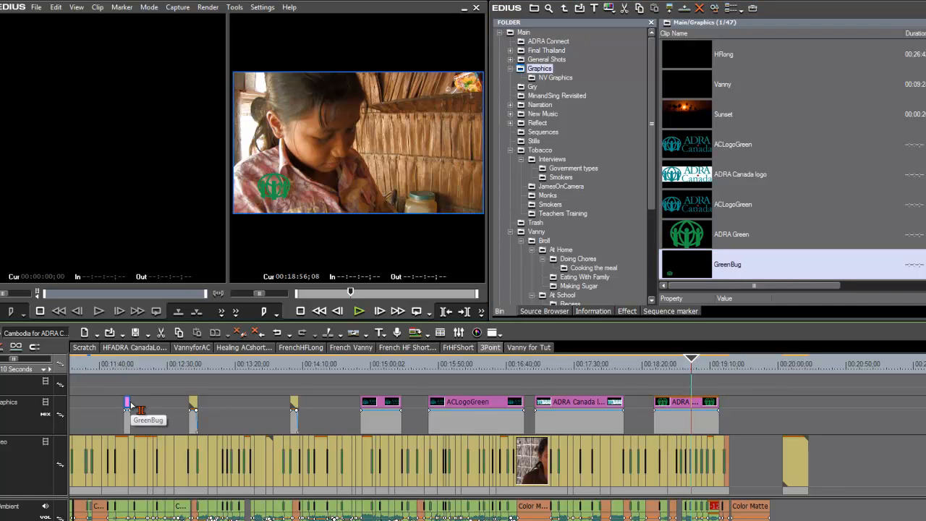
{"action": "left_click_drag", "start_coordinate": [134, 407], "coordinate": [178, 409]}
Step: Preview the logo over the footage, testing its opacity at 79% before restoring 100%
{"action": "left_click", "coordinate": [135, 364]}
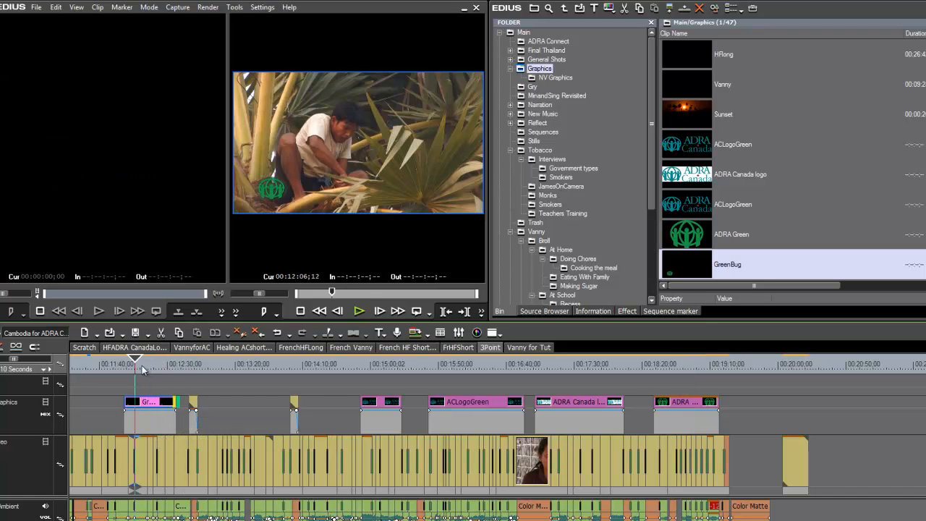
{"action": "left_click", "coordinate": [143, 367]}
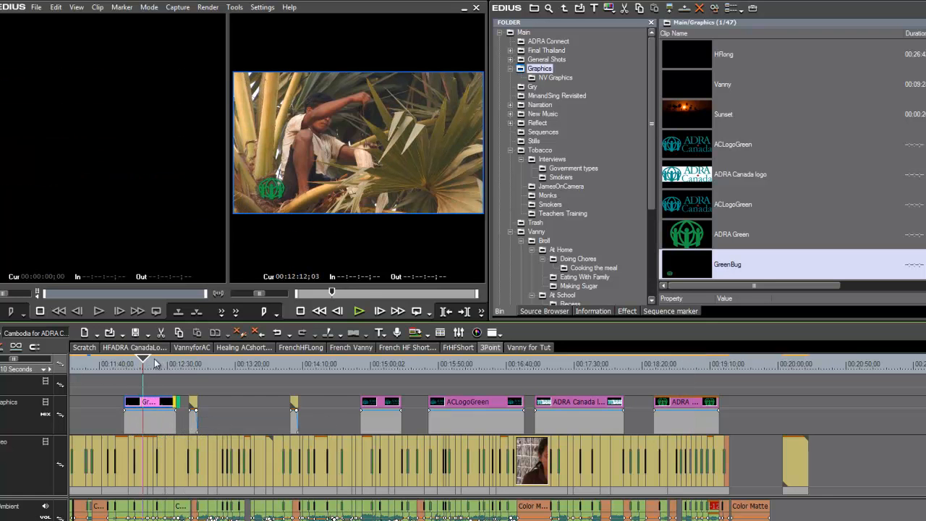
{"action": "left_click_drag", "start_coordinate": [143, 367], "coordinate": [161, 369]}
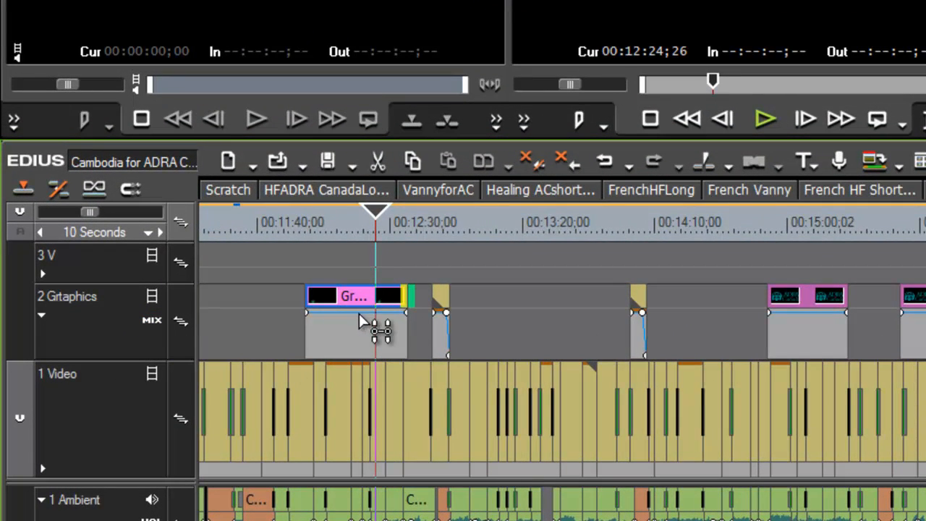
{"action": "left_click_drag", "start_coordinate": [358, 316], "coordinate": [362, 337]}
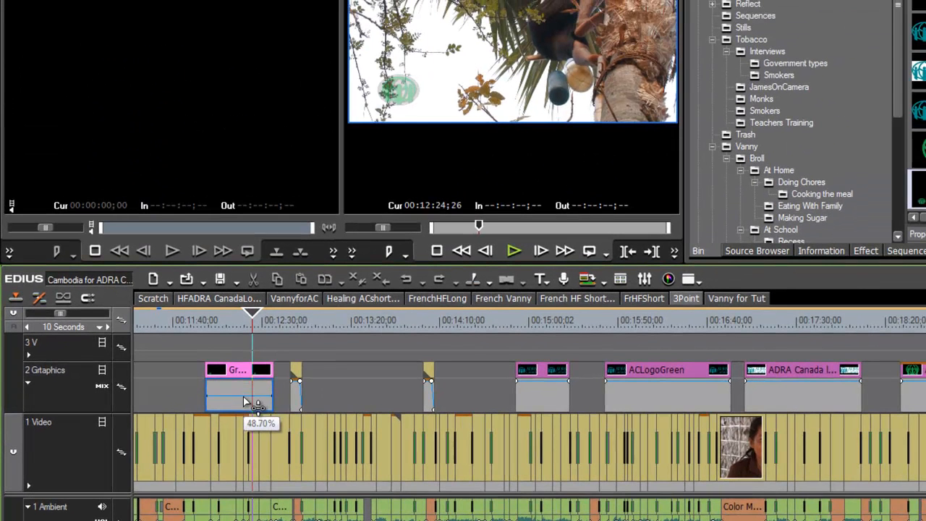
{"action": "left_click_drag", "start_coordinate": [246, 402], "coordinate": [250, 372]}
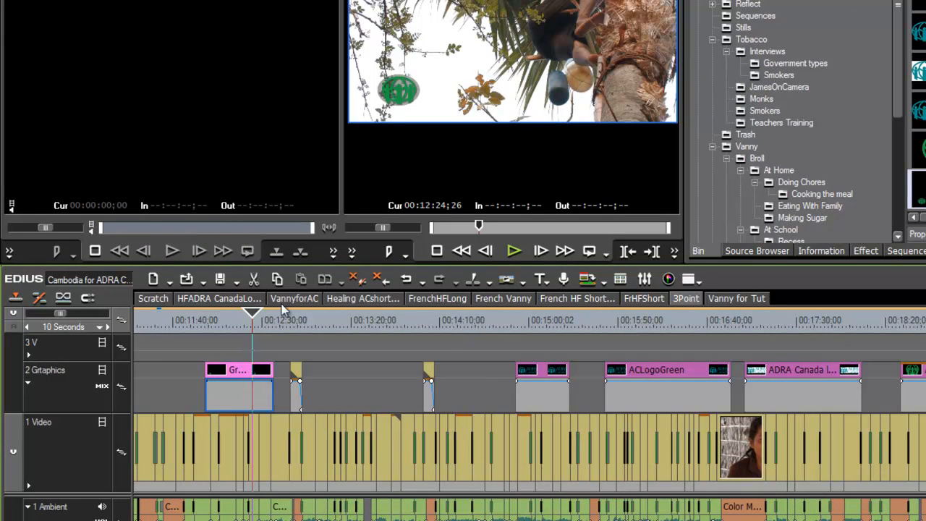
{"action": "left_click_drag", "start_coordinate": [260, 310], "coordinate": [237, 318]}
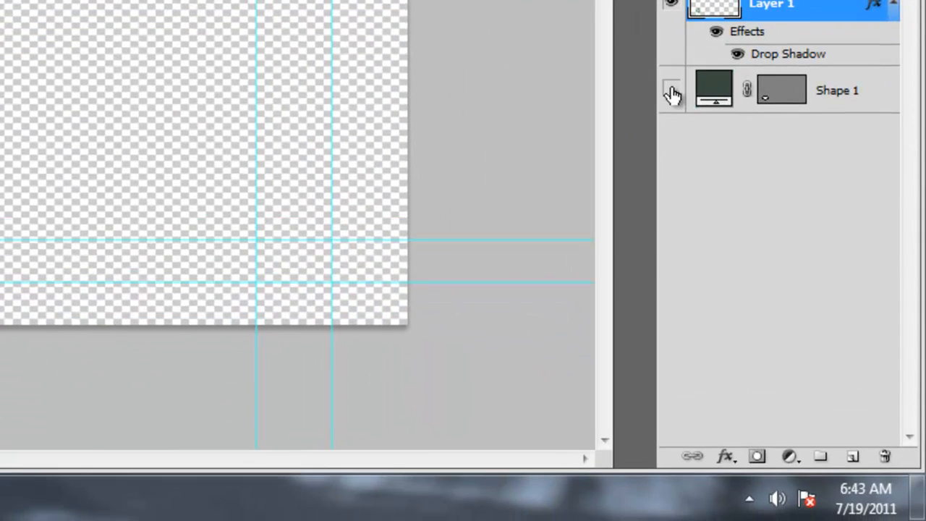
Step: Delete the old ellipse and draw a rounded-rectangle bar along the bottom, beneath the logo layer
{"action": "left_click", "coordinate": [765, 343]}
{"action": "left_click_drag", "start_coordinate": [864, 94], "coordinate": [888, 457]}
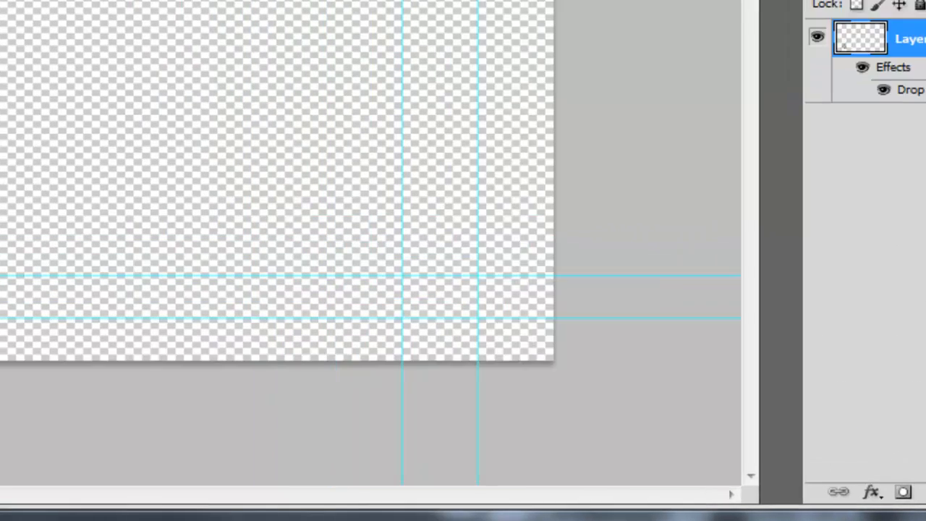
{"action": "left_click", "coordinate": [27, 169]}
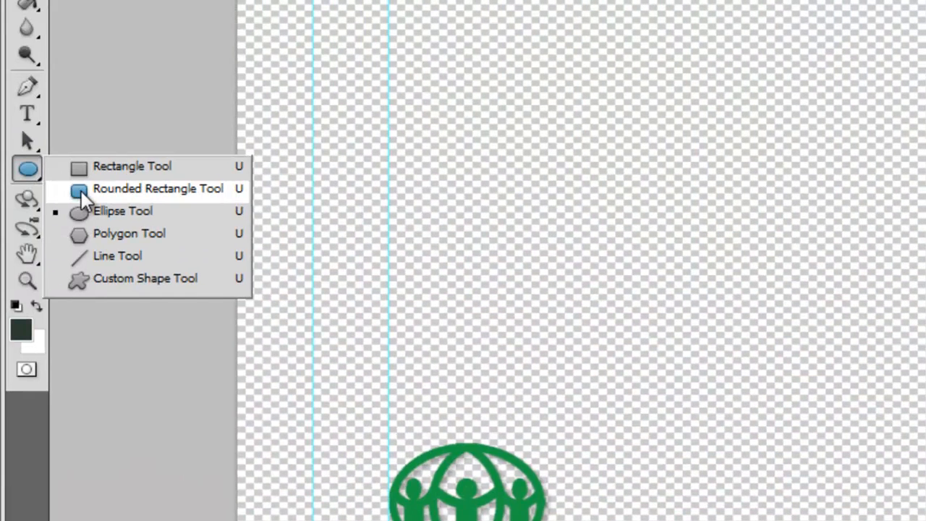
{"action": "left_click", "coordinate": [81, 189]}
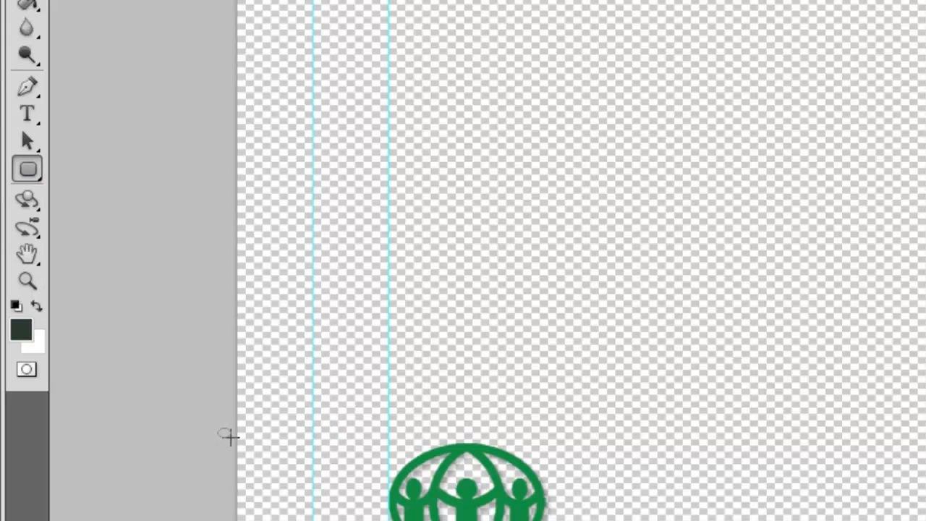
{"action": "left_click_drag", "start_coordinate": [221, 431], "coordinate": [721, 520]}
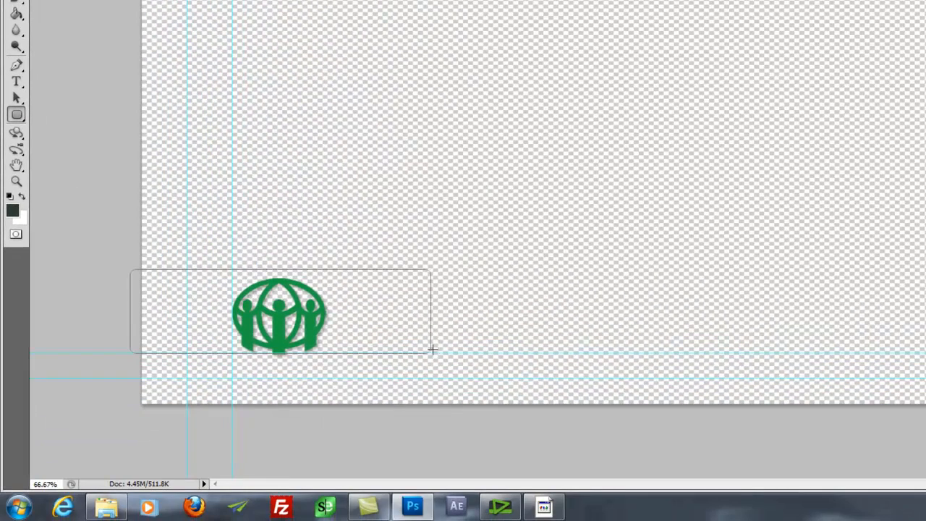
{"action": "left_click_drag", "start_coordinate": [432, 349], "coordinate": [910, 360]}
{"action": "left_click_drag", "start_coordinate": [899, 297], "coordinate": [900, 335]}
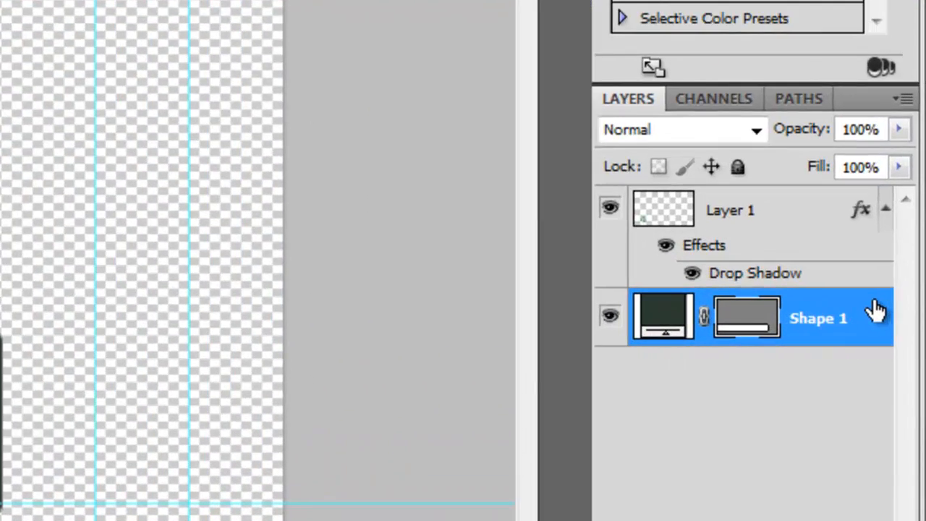
Step: Add a black-to-white Gradient Overlay to the bar's Shape 1 layer and open its Gradient Editor
{"action": "double_click", "coordinate": [875, 311]}
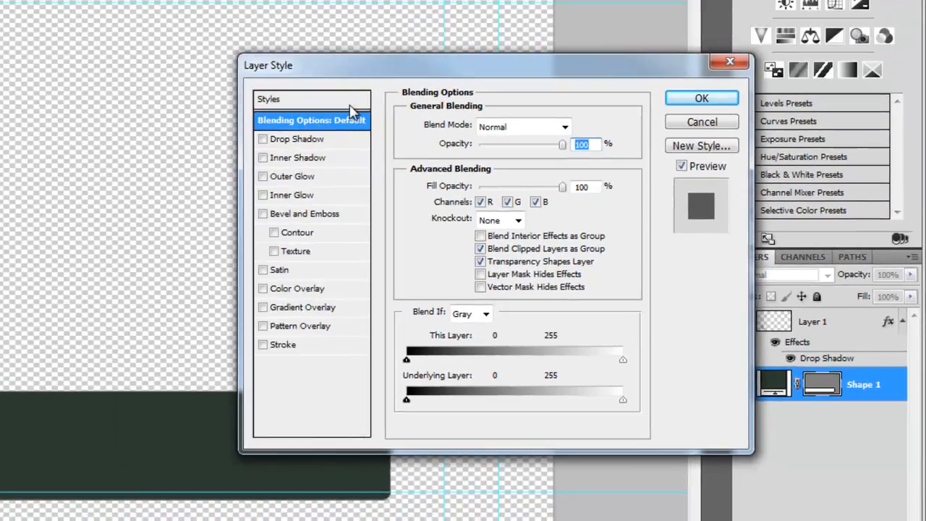
{"action": "left_click", "coordinate": [263, 307]}
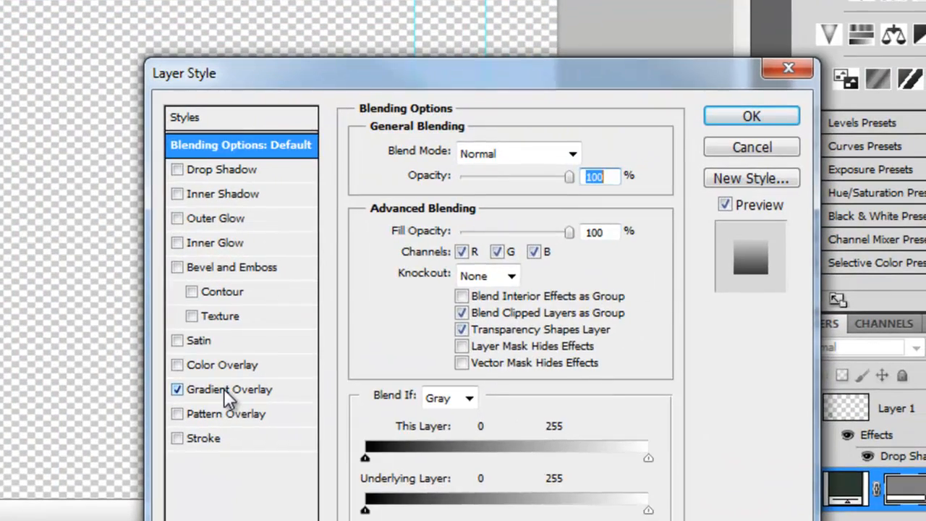
{"action": "left_click", "coordinate": [224, 388]}
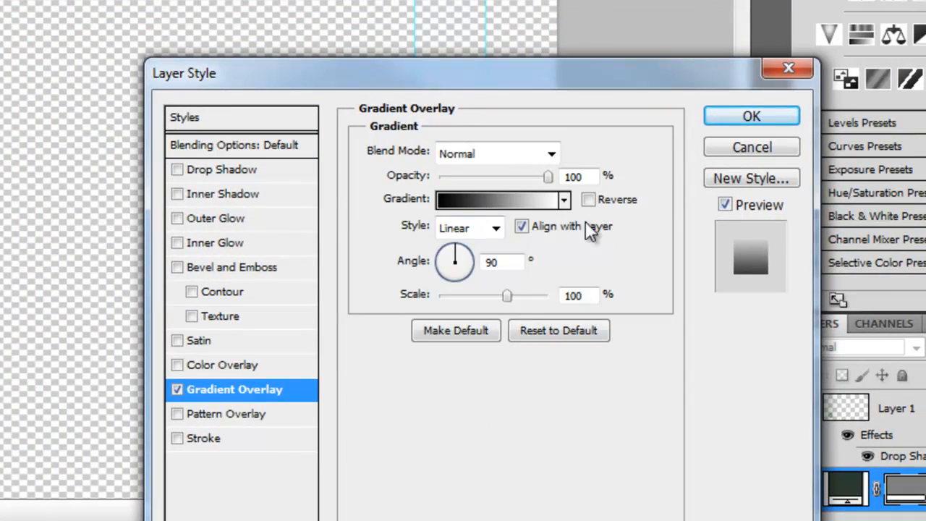
{"action": "left_click", "coordinate": [480, 203]}
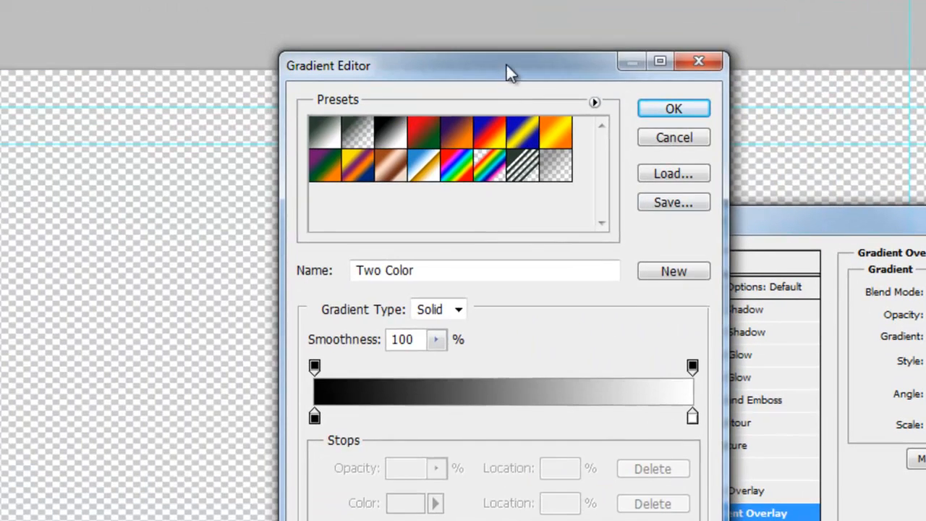
Step: Recolour the gradient's left stop orange and its right stop dark orange bf5202, then apply
{"action": "left_click_drag", "start_coordinate": [506, 63], "coordinate": [495, 139]}
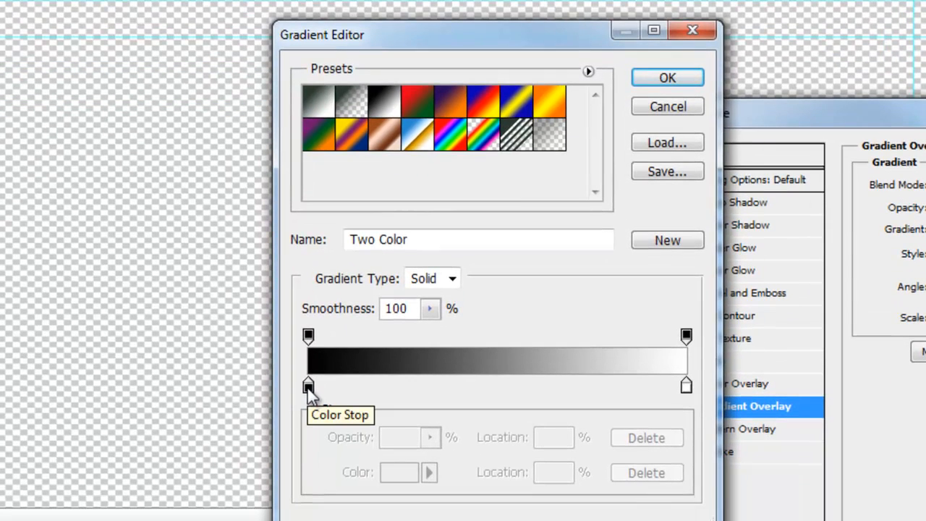
{"action": "left_click", "coordinate": [308, 388]}
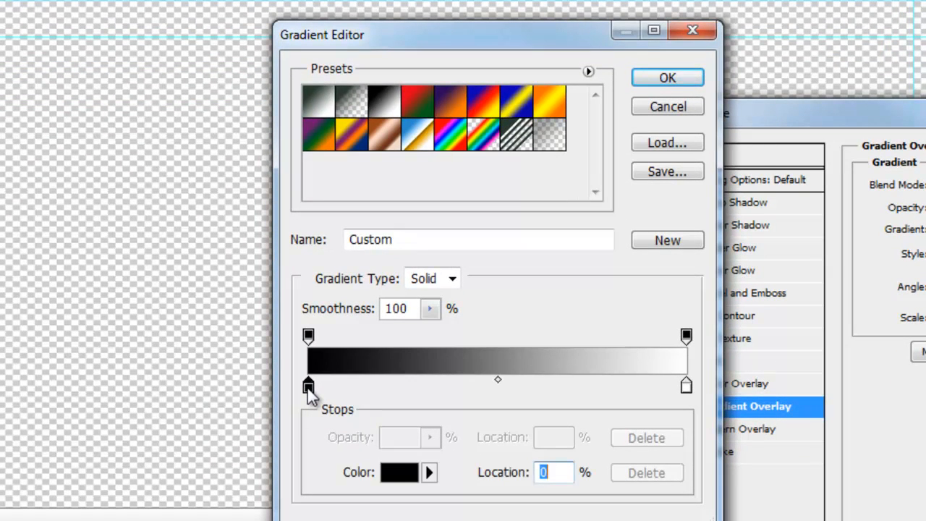
{"action": "double_click", "coordinate": [307, 387]}
{"action": "left_click_drag", "start_coordinate": [491, 10], "coordinate": [760, 155]}
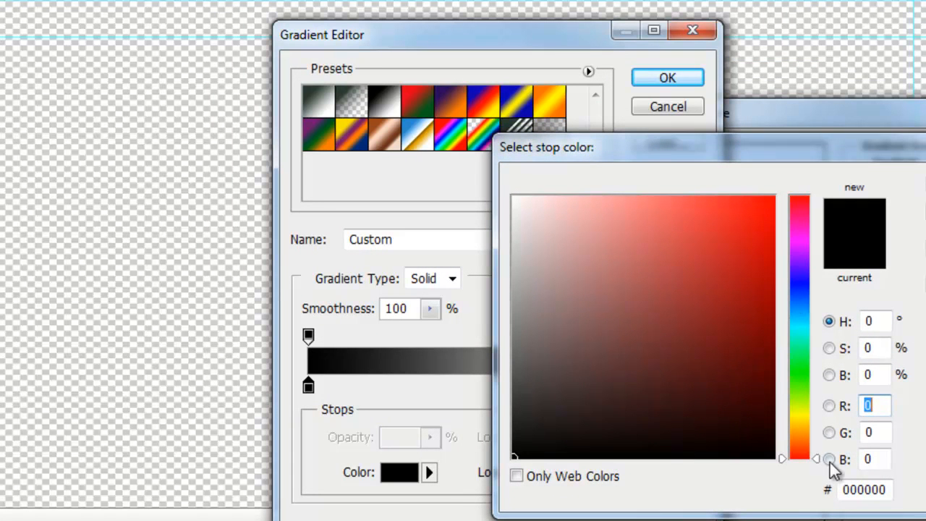
{"action": "left_click_drag", "start_coordinate": [817, 462], "coordinate": [816, 441]}
{"action": "key", "text": "Return"}
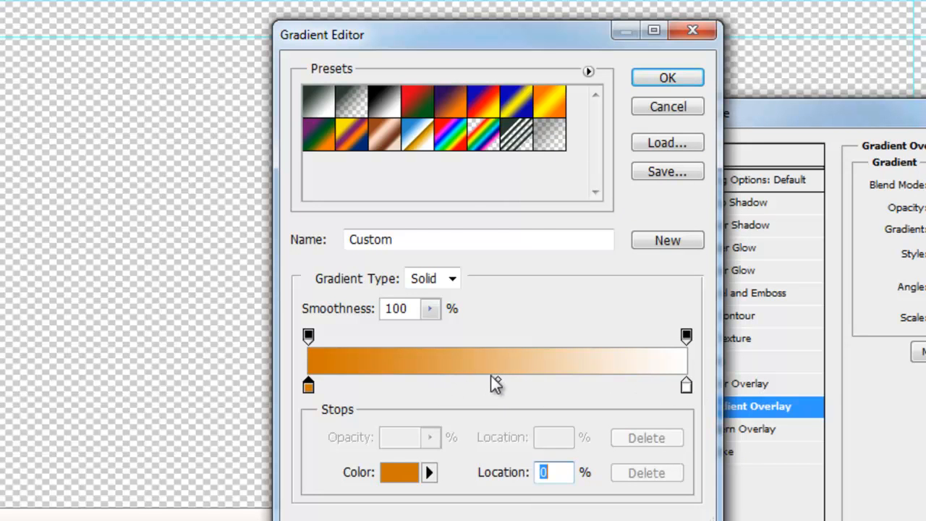
{"action": "double_click", "coordinate": [686, 387]}
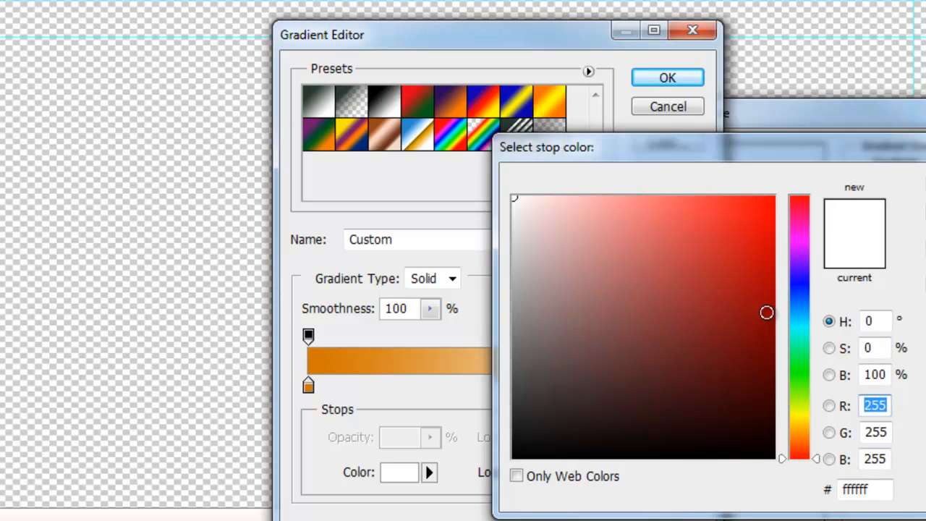
{"action": "left_click_drag", "start_coordinate": [813, 458], "coordinate": [802, 441]}
{"action": "left_click", "coordinate": [770, 261]}
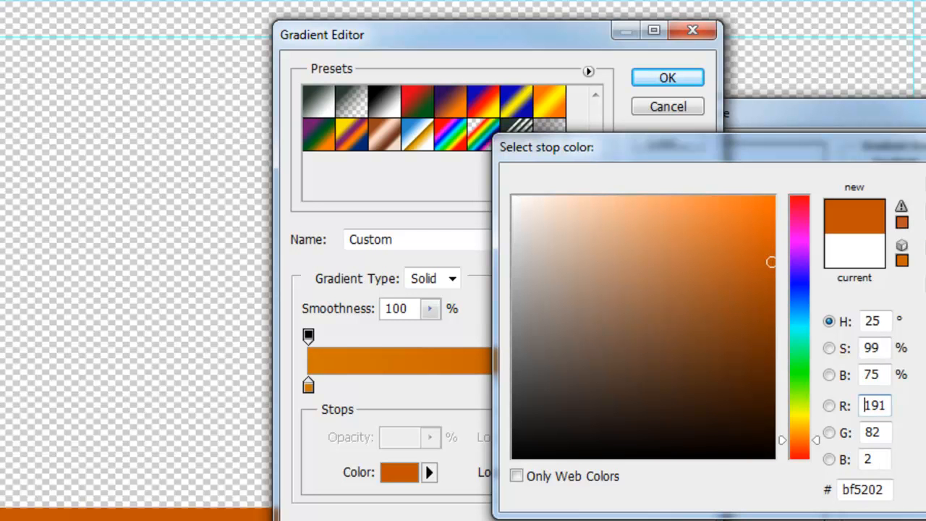
{"action": "key", "text": "Return"}
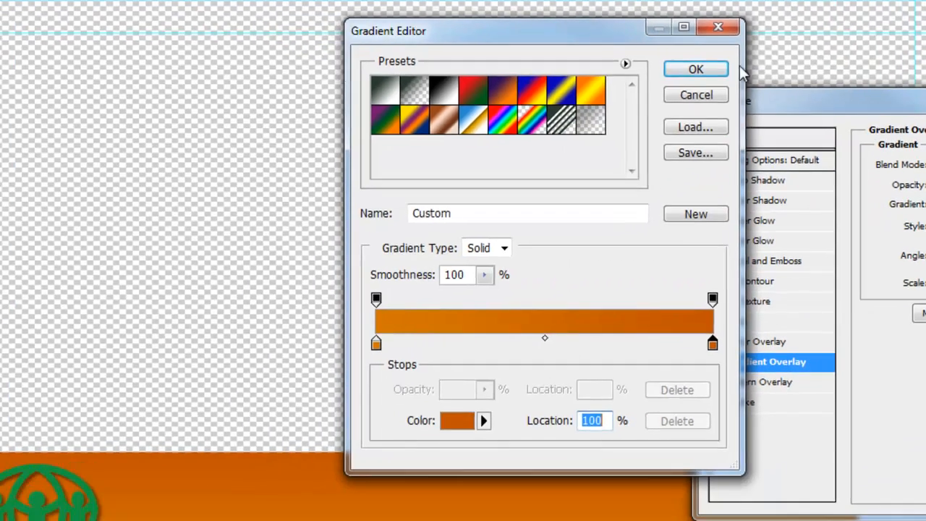
{"action": "left_click", "coordinate": [667, 77]}
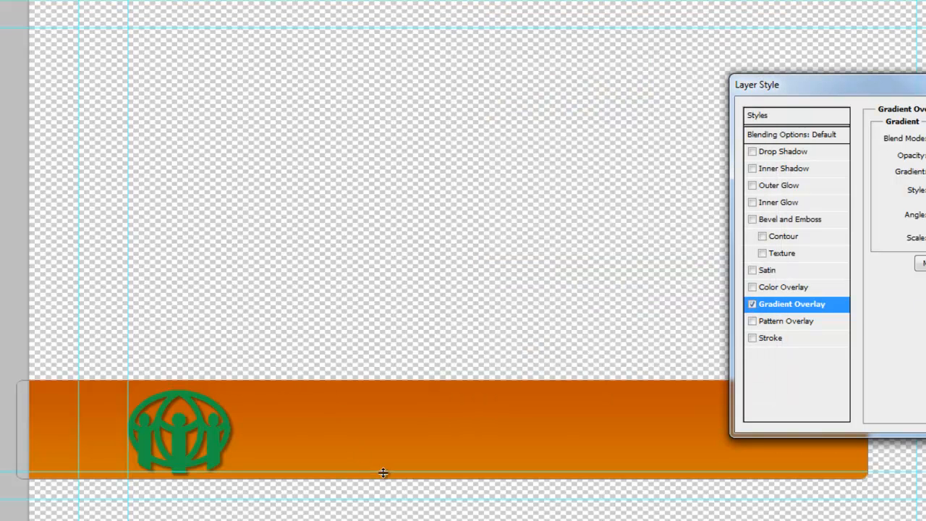
Step: Turn the Gradient Overlay angle to about -5° and close Layer Style to apply it
{"action": "left_click_drag", "start_coordinate": [920, 87], "coordinate": [925, 0]}
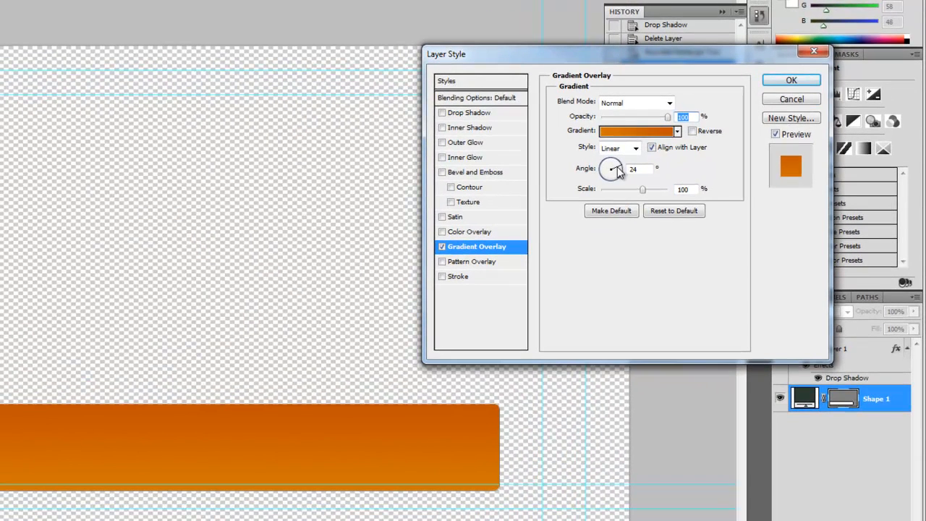
{"action": "left_click_drag", "start_coordinate": [570, 190], "coordinate": [577, 203]}
{"action": "left_click", "coordinate": [619, 178]}
{"action": "left_click_drag", "start_coordinate": [619, 178], "coordinate": [619, 169]}
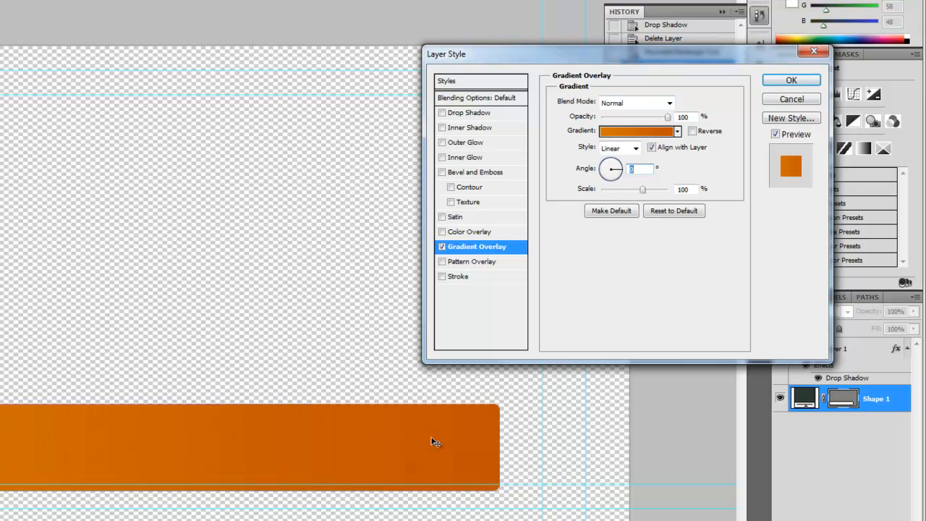
{"action": "left_click_drag", "start_coordinate": [617, 170], "coordinate": [614, 189]}
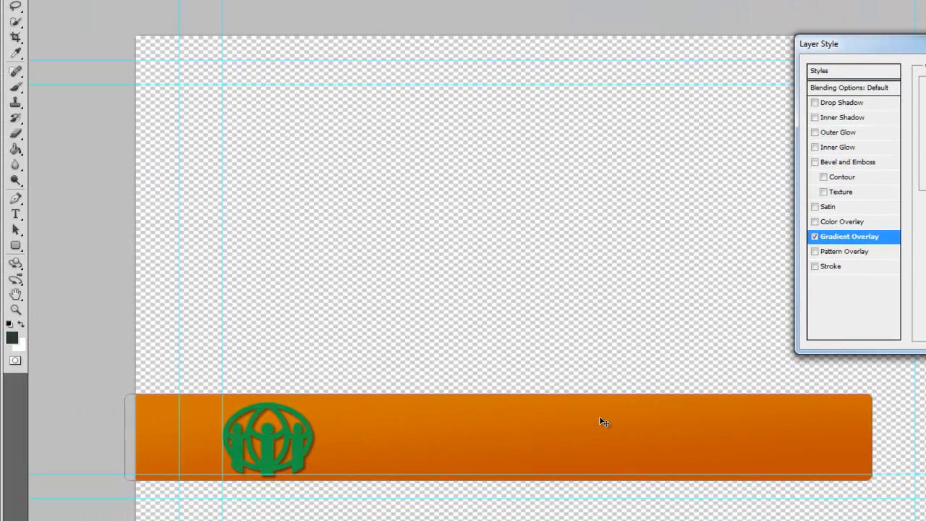
{"action": "key", "text": "Return"}
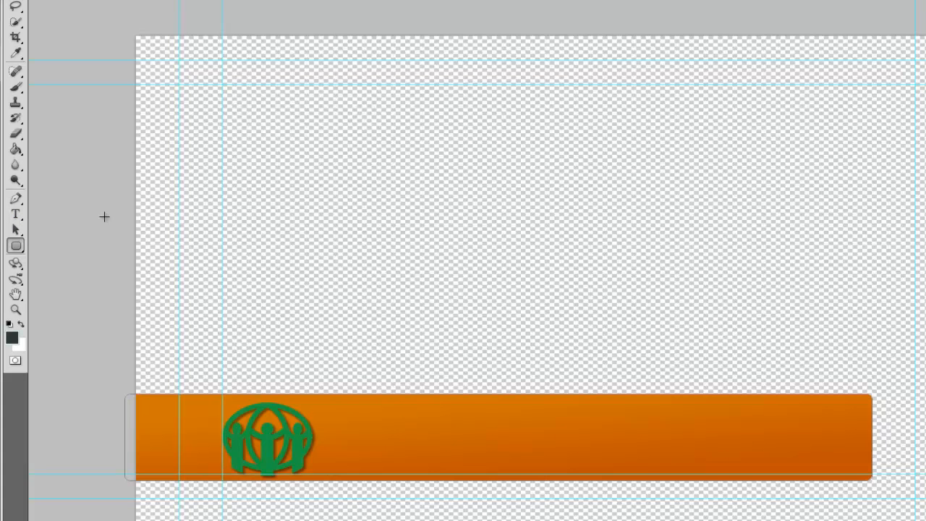
Step: Type the person's name on the bar and set it to 72 pt
{"action": "left_click", "coordinate": [16, 214]}
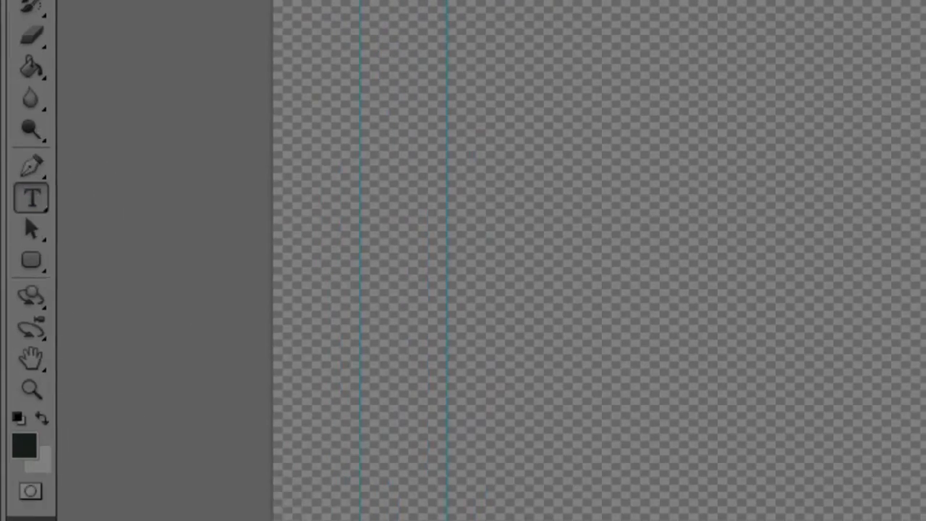
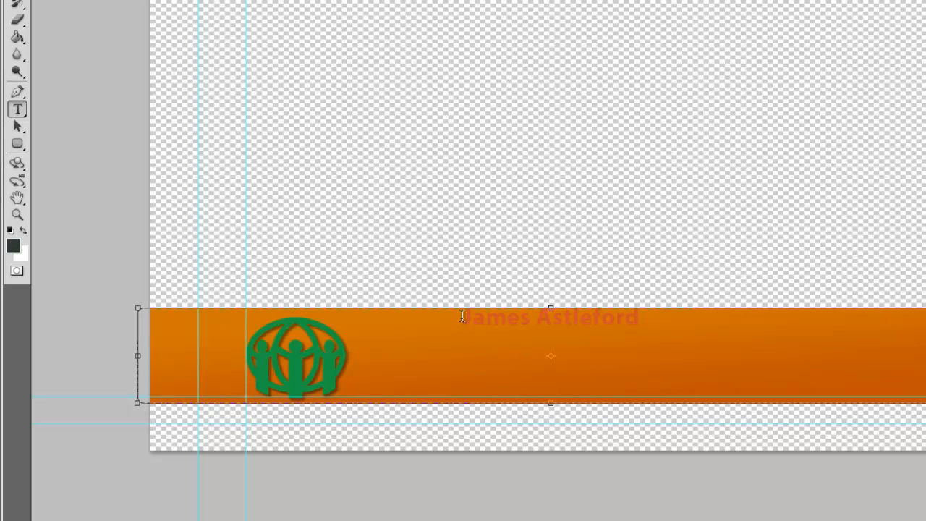
{"action": "left_click_drag", "start_coordinate": [456, 315], "coordinate": [828, 310]}
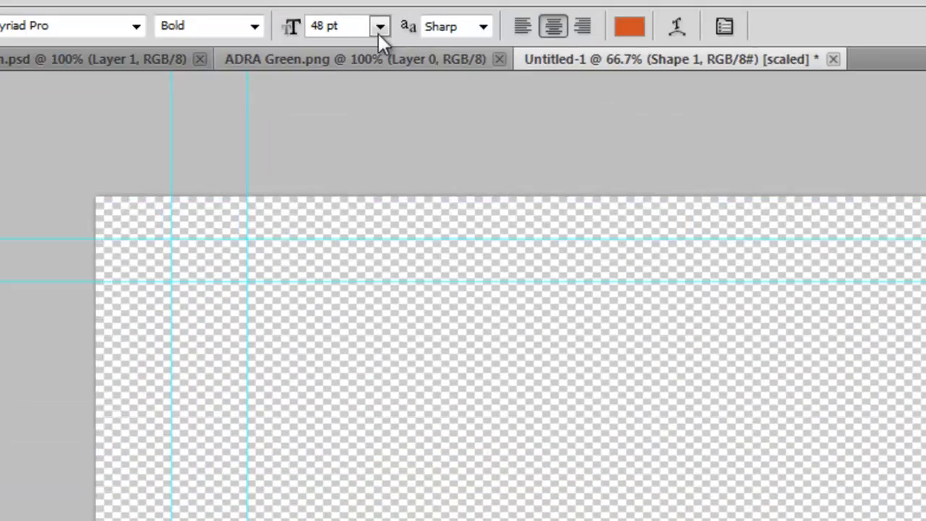
{"action": "left_click", "coordinate": [379, 26]}
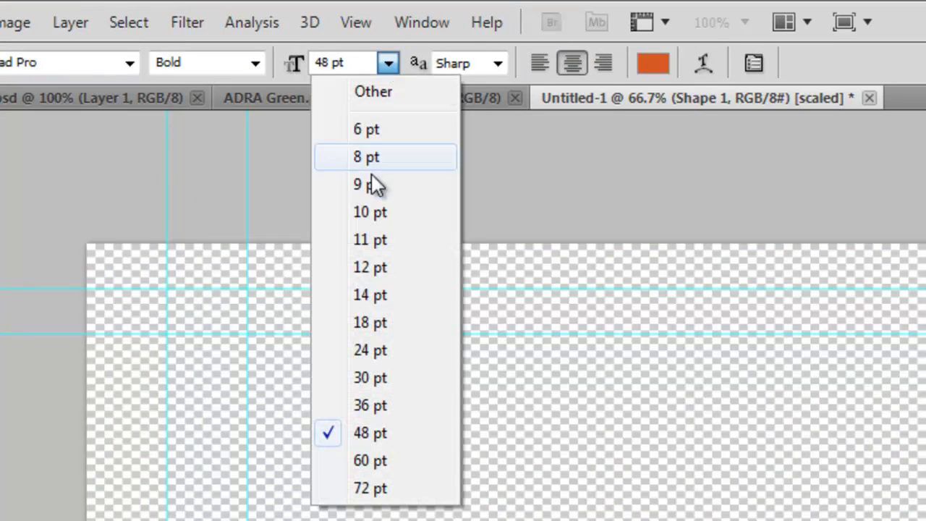
{"action": "left_click", "coordinate": [358, 488]}
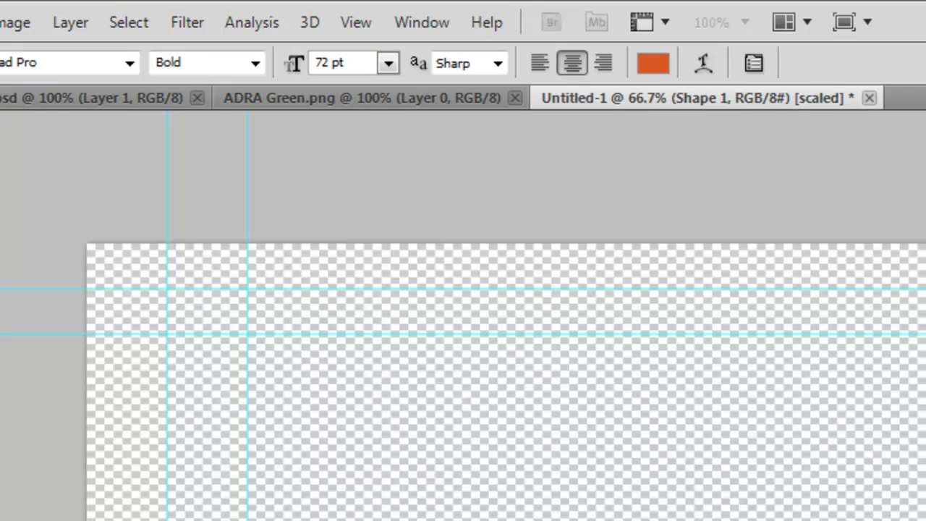
Step: Move the name text about 10 px to the right and check the text
{"action": "key", "text": "v"}
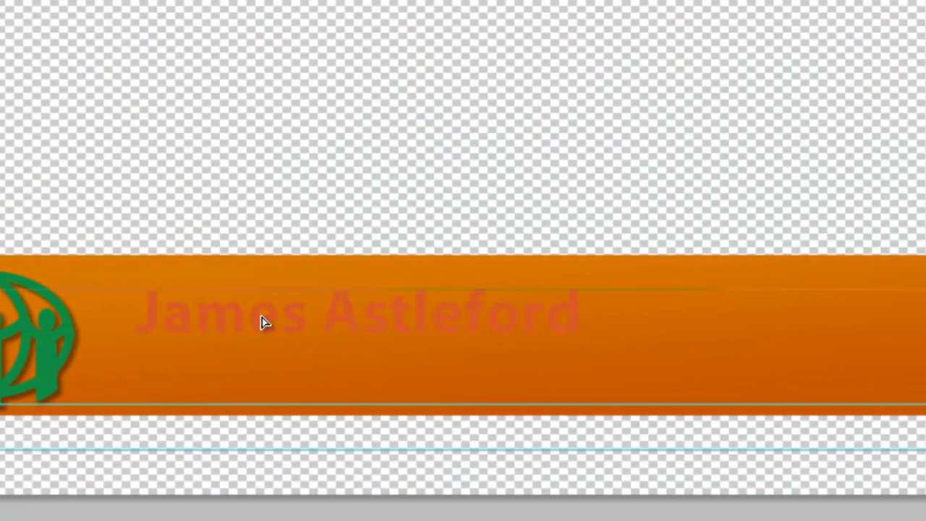
{"action": "left_click_drag", "start_coordinate": [262, 317], "coordinate": [269, 316]}
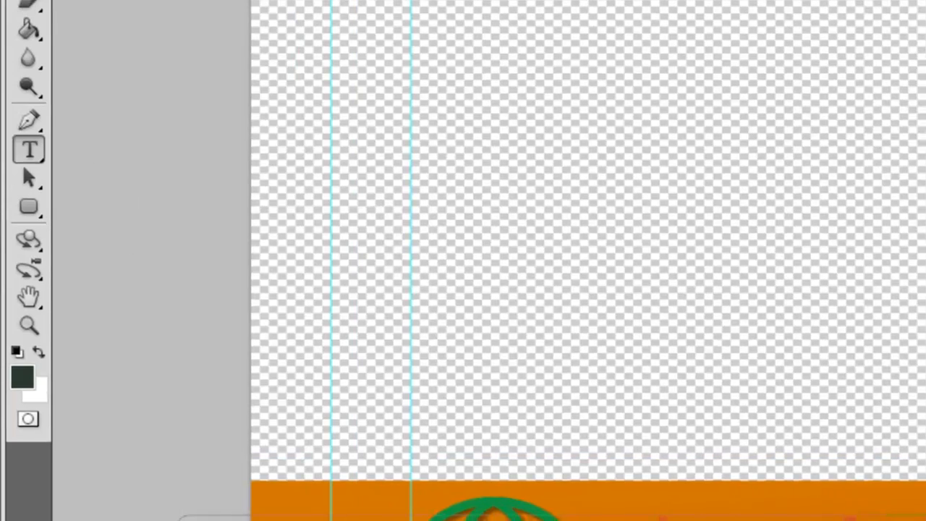
{"action": "left_click_drag", "start_coordinate": [534, 444], "coordinate": [904, 444]}
{"action": "left_click", "coordinate": [921, 393]}
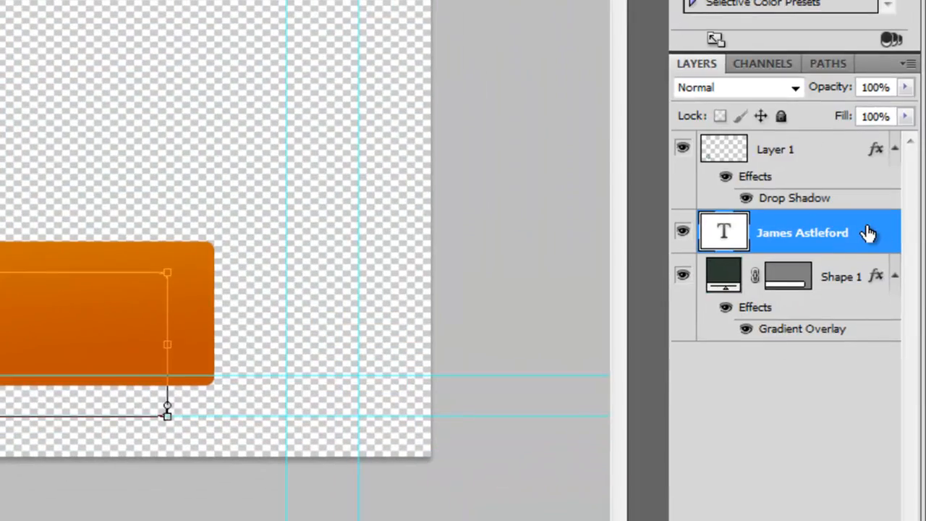
Step: Add a drop shadow to the name text layer with 47% opacity and 5% spread
{"action": "double_click", "coordinate": [868, 232]}
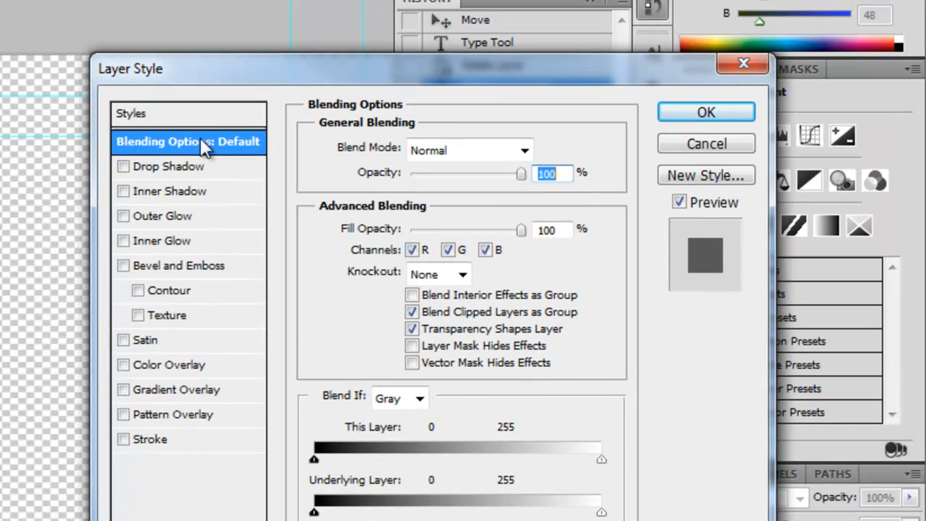
{"action": "left_click", "coordinate": [123, 166]}
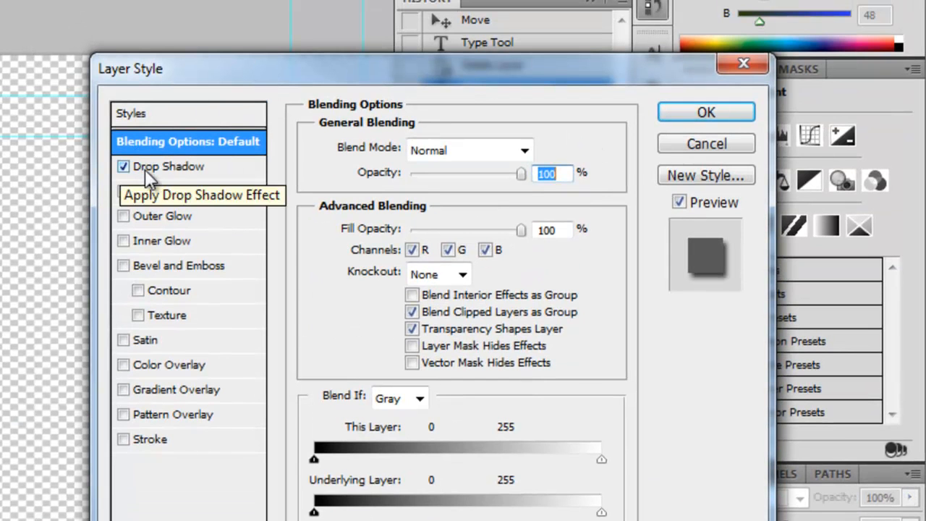
{"action": "left_click", "coordinate": [203, 169]}
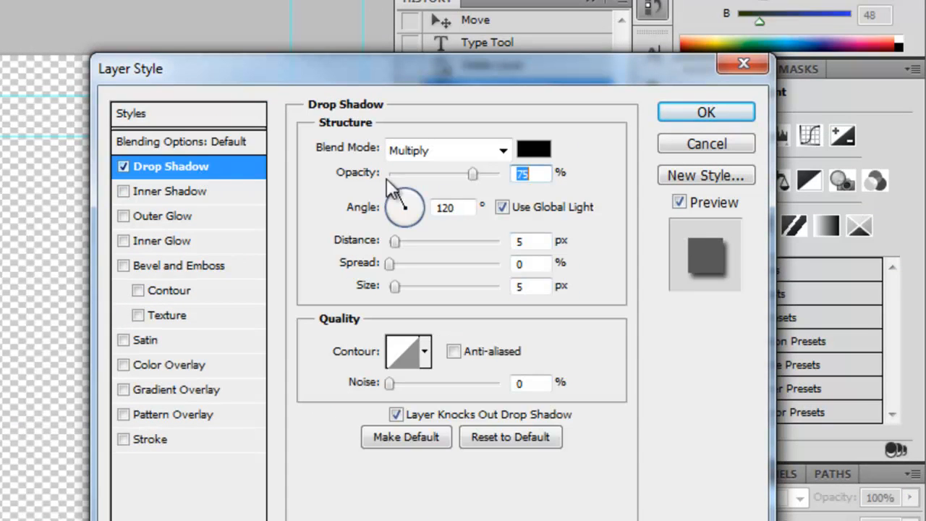
{"action": "left_click_drag", "start_coordinate": [476, 173], "coordinate": [441, 173]}
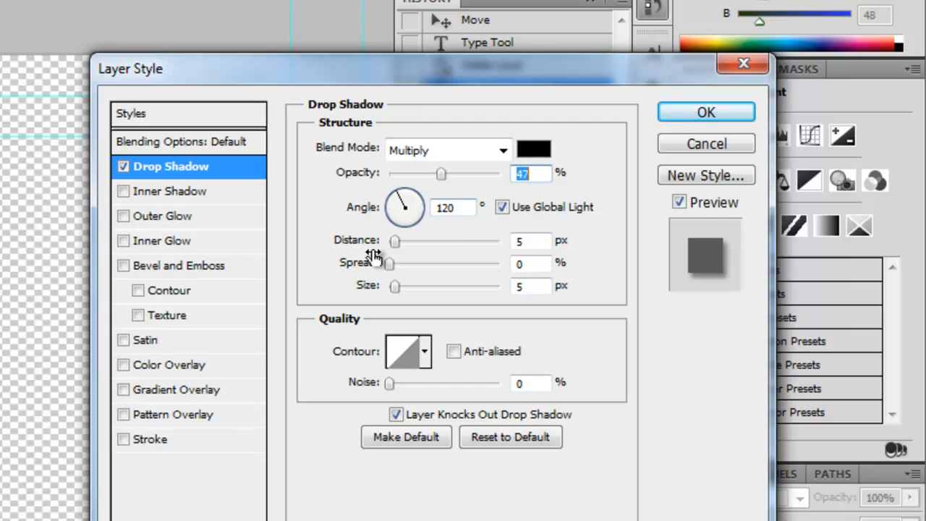
{"action": "left_click_drag", "start_coordinate": [393, 259], "coordinate": [395, 265]}
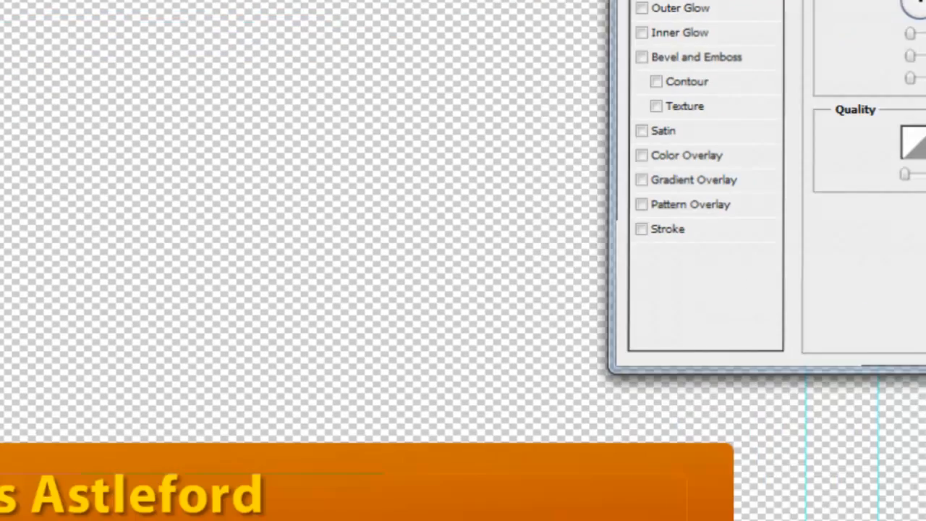
{"action": "left_click", "coordinate": [719, 118]}
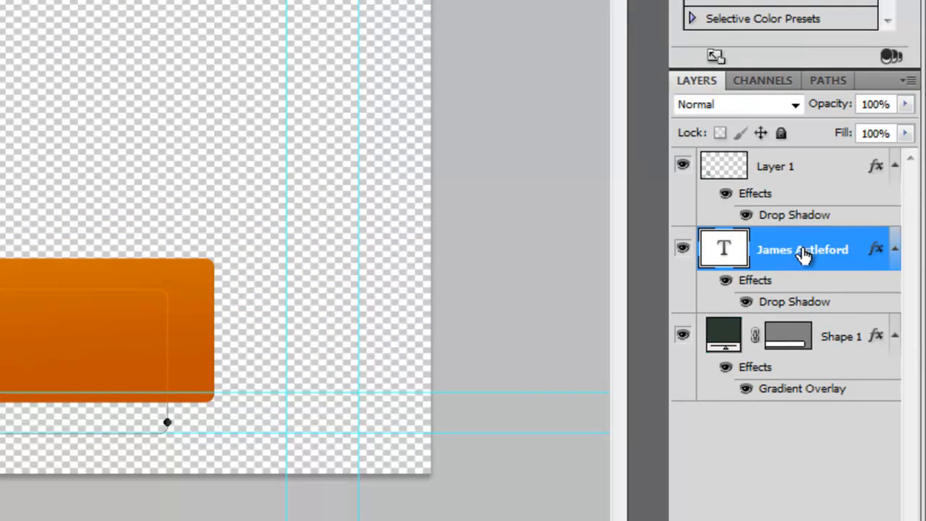
Step: Duplicate the name text layer and move the copy below the original line
{"action": "right_click", "coordinate": [810, 249]}
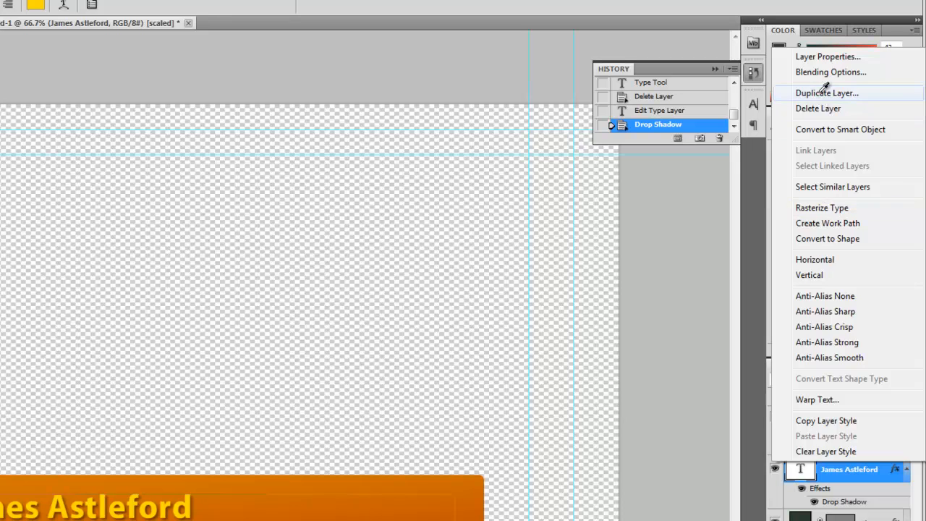
{"action": "left_click", "coordinate": [818, 93]}
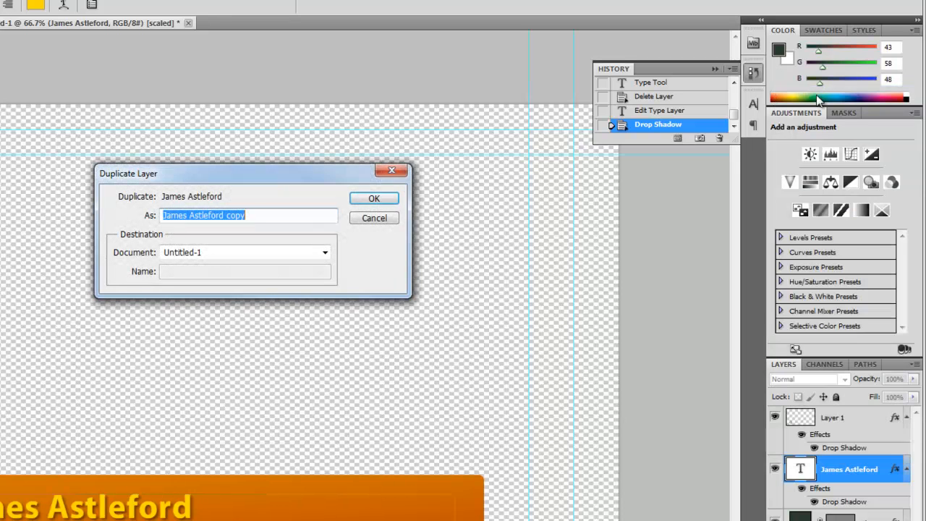
{"action": "left_click", "coordinate": [389, 198]}
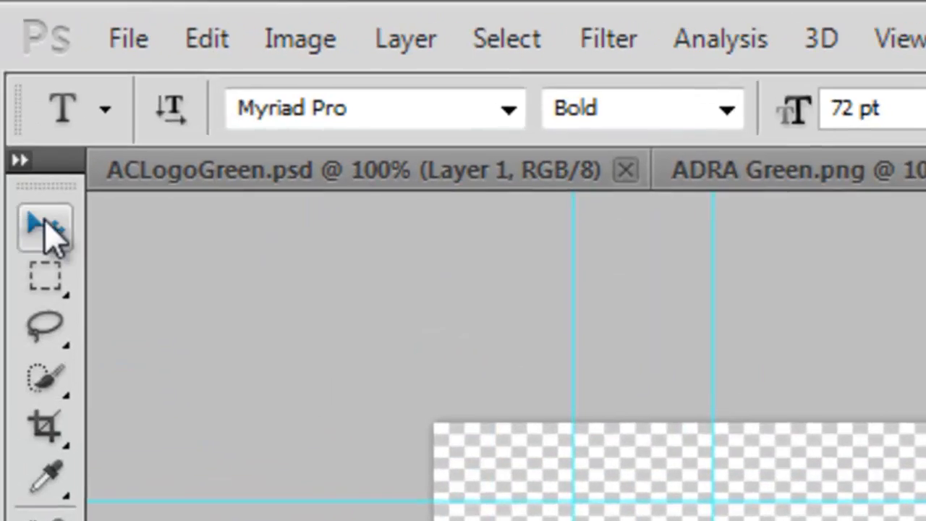
{"action": "left_click", "coordinate": [50, 231]}
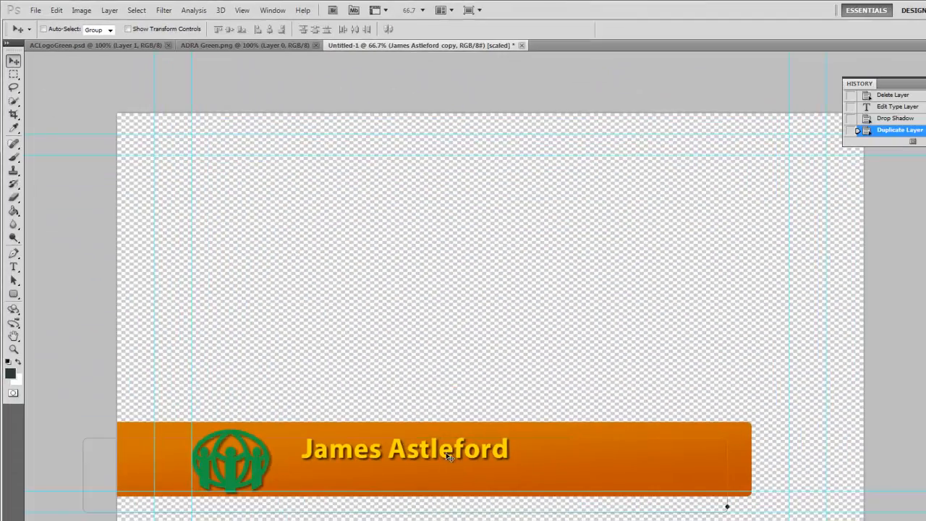
{"action": "left_click_drag", "start_coordinate": [445, 453], "coordinate": [443, 477]}
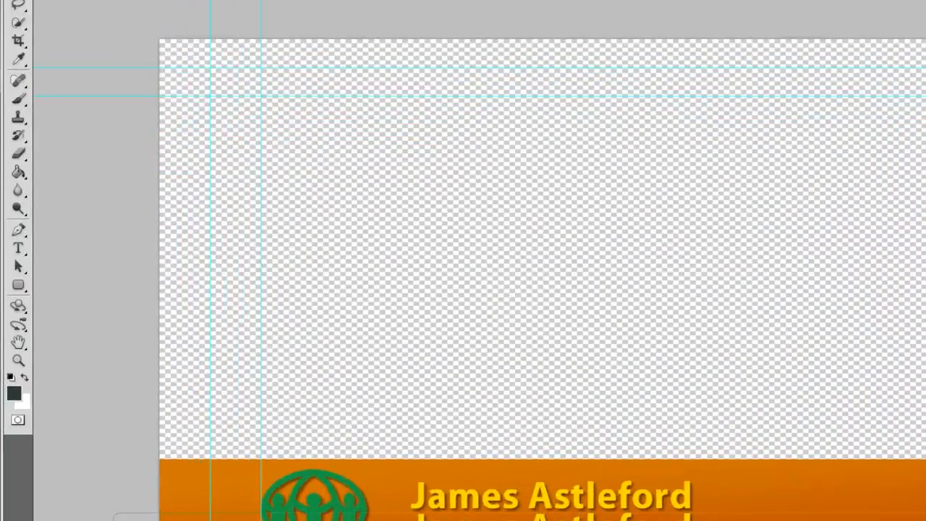
Step: Make the copy 48 pt reading 'Donor Relations Director', then nudge it and the bar right
{"action": "left_click", "coordinate": [13, 267]}
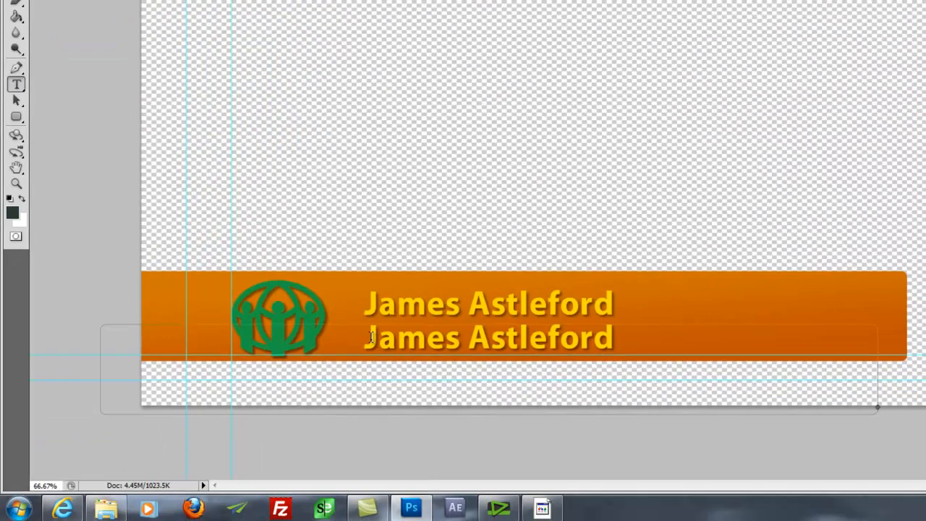
{"action": "left_click_drag", "start_coordinate": [370, 336], "coordinate": [637, 350]}
{"action": "left_click", "coordinate": [310, 0]}
{"action": "left_click", "coordinate": [306, 8]}
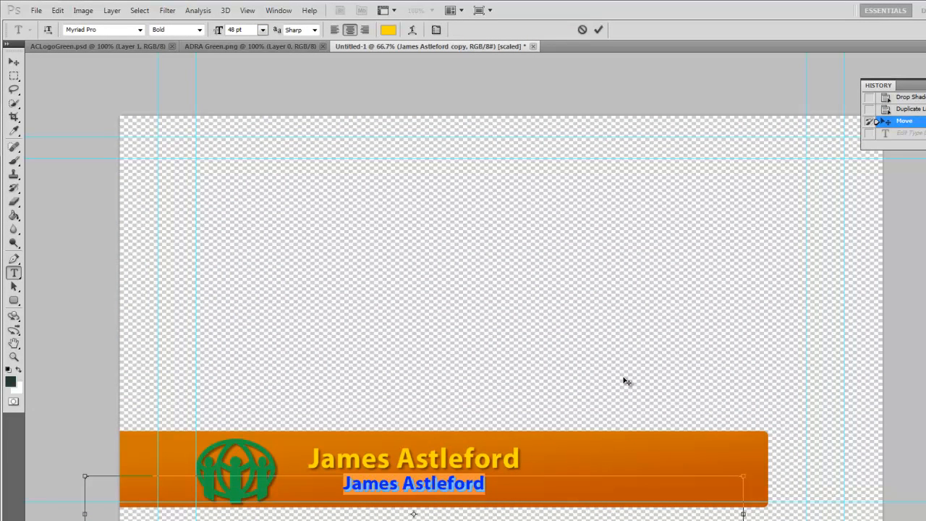
{"action": "type", "text": "Donor Relations Director"}
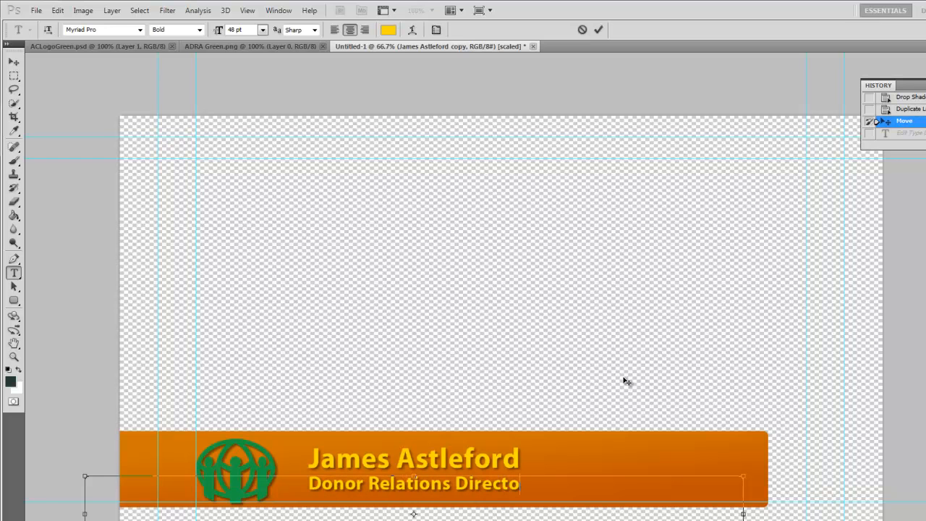
{"action": "left_click", "coordinate": [14, 63]}
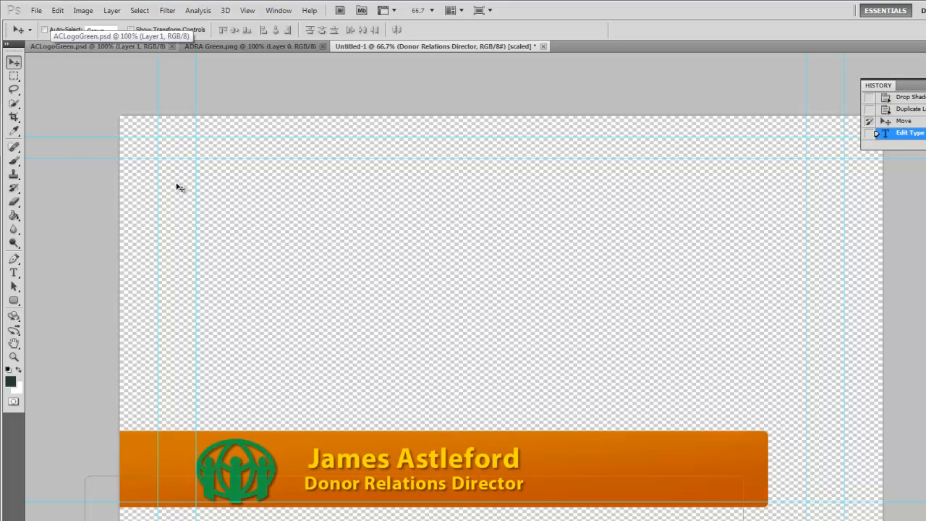
{"action": "key", "text": "Right"}
{"action": "key", "text": "Right"}
{"action": "key", "text": "Right"}
{"action": "key", "text": "Right"}
{"action": "key", "text": "Right"}
{"action": "key", "text": "Right"}
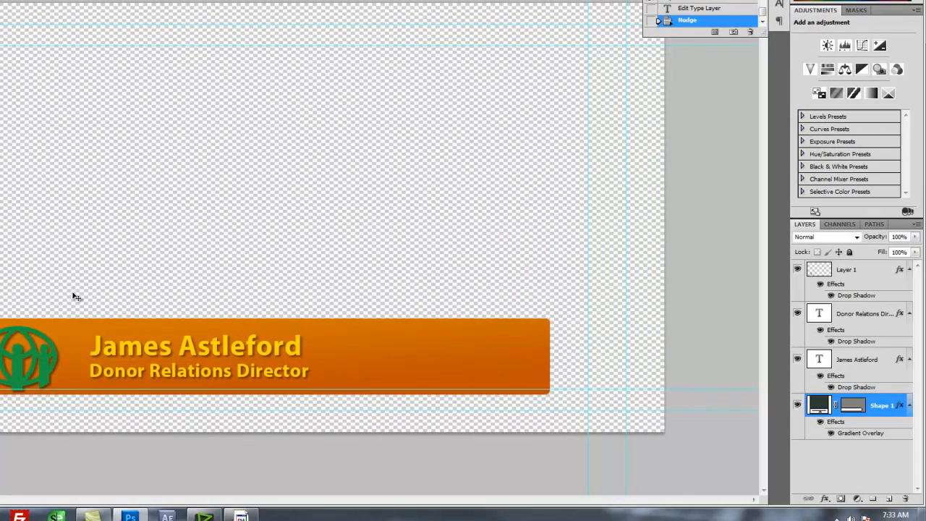
{"action": "key", "text": "Right"}
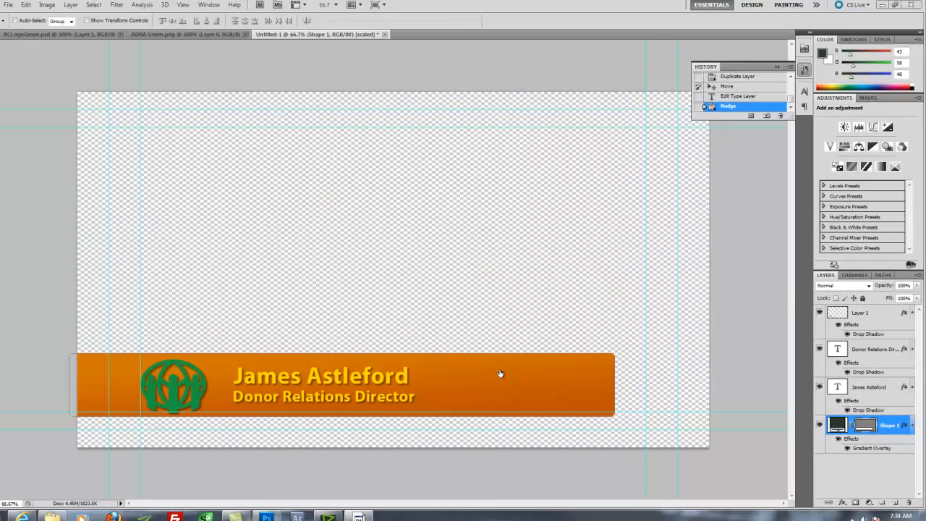
Step: Make the orange bar thinner by pulling its top and bottom edges inward
{"action": "key", "text": "ctrl+t"}
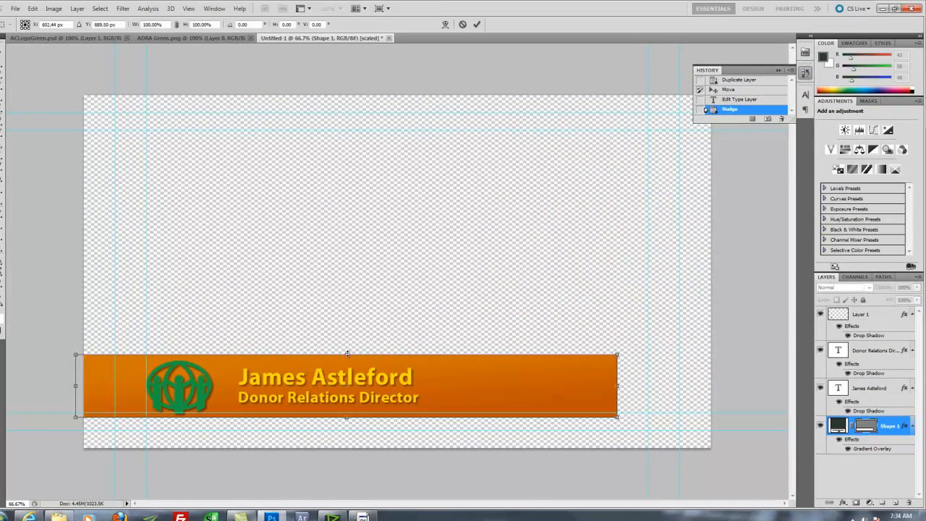
{"action": "left_click_drag", "start_coordinate": [347, 353], "coordinate": [347, 360]}
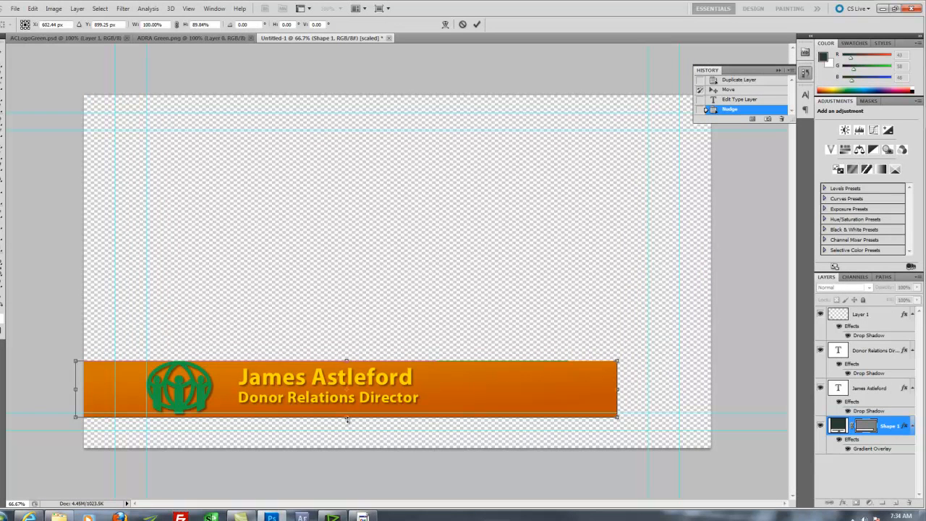
{"action": "left_click_drag", "start_coordinate": [348, 417], "coordinate": [348, 415]}
{"action": "key", "text": "Return"}
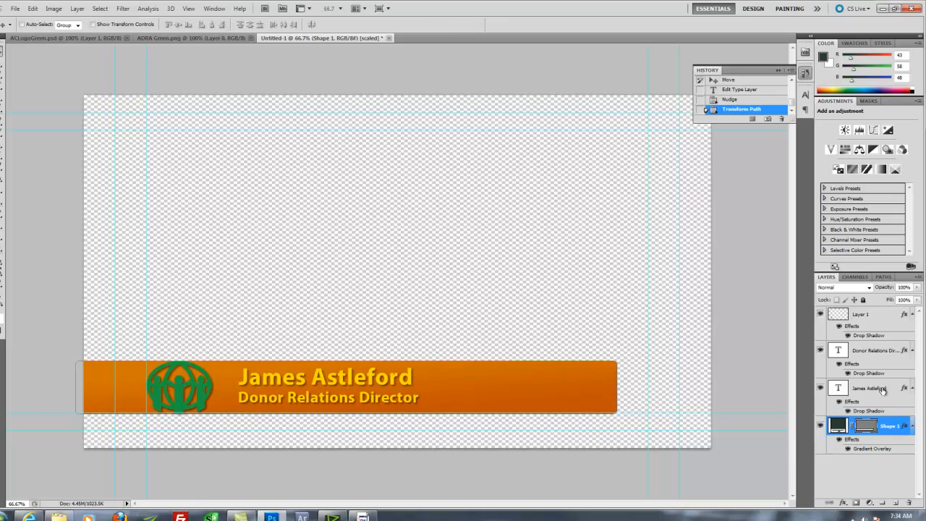
Step: Scale the green logo down to about 91.75% and nudge it a few pixels right
{"action": "left_click", "coordinate": [877, 321]}
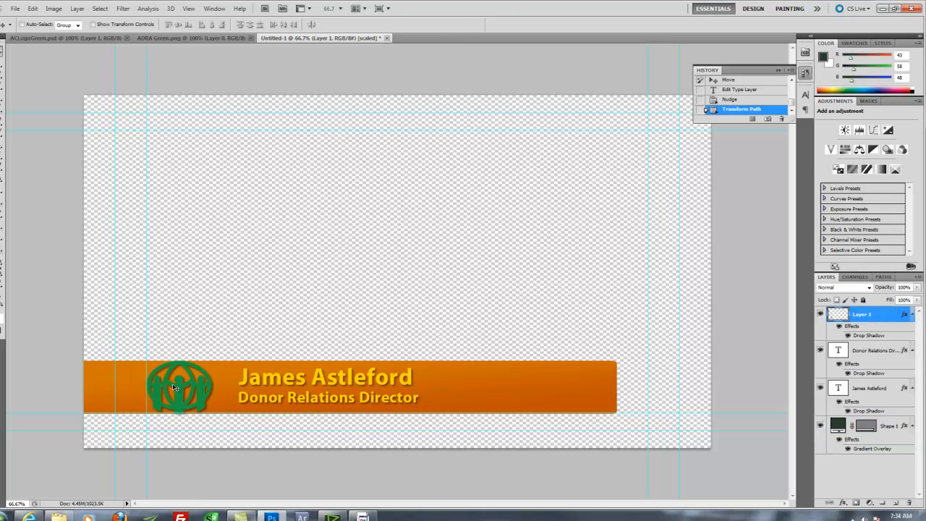
{"action": "key", "text": "ctrl+t"}
{"action": "left_click_drag", "start_coordinate": [212, 361], "coordinate": [208, 366]}
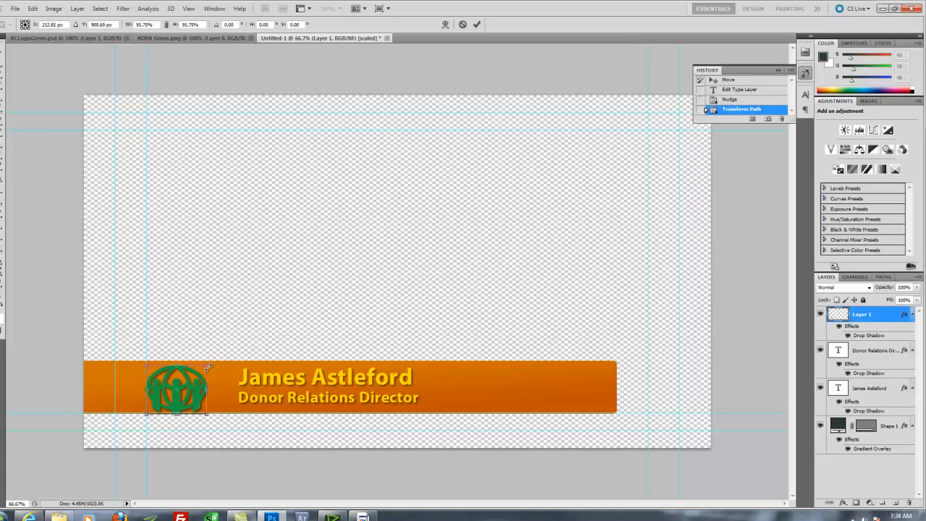
{"action": "key", "text": "Return"}
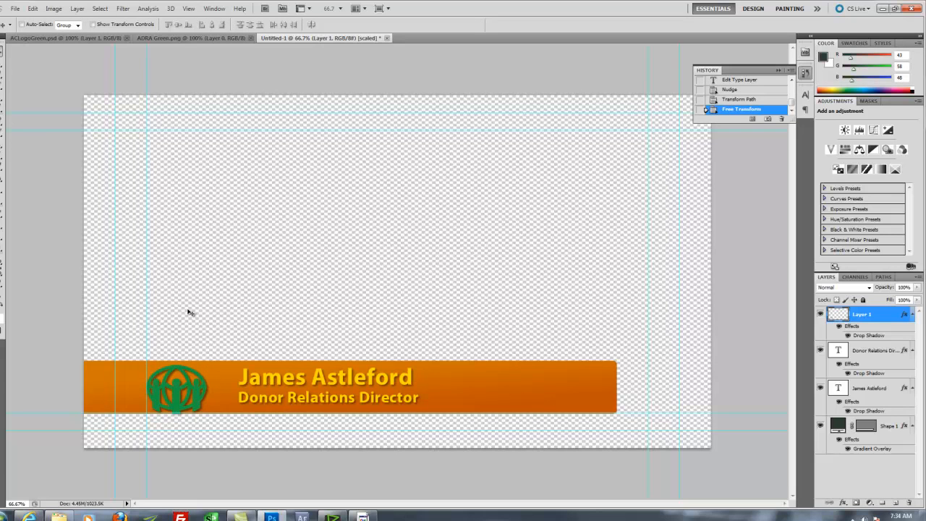
{"action": "key", "text": "Down"}
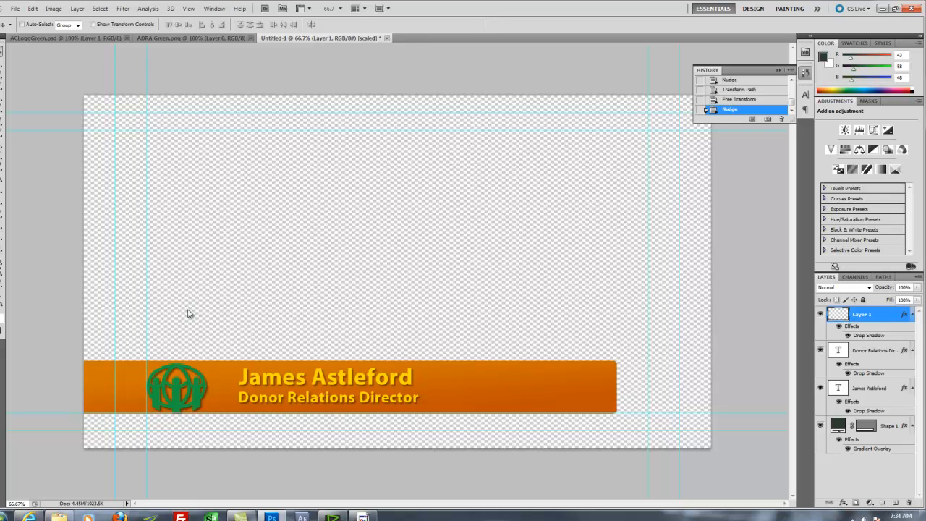
{"action": "key", "text": "Right"}
{"action": "key", "text": "Right"}
{"action": "key", "text": "Right"}
{"action": "key", "text": "Right"}
{"action": "key", "text": "Right"}
{"action": "key", "text": "Right"}
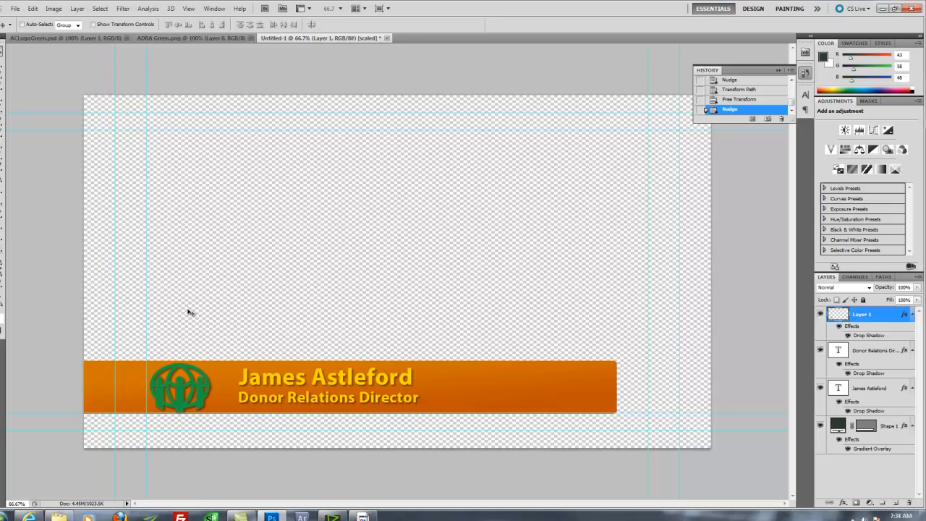
{"action": "key", "text": "Right"}
{"action": "key", "text": "Right"}
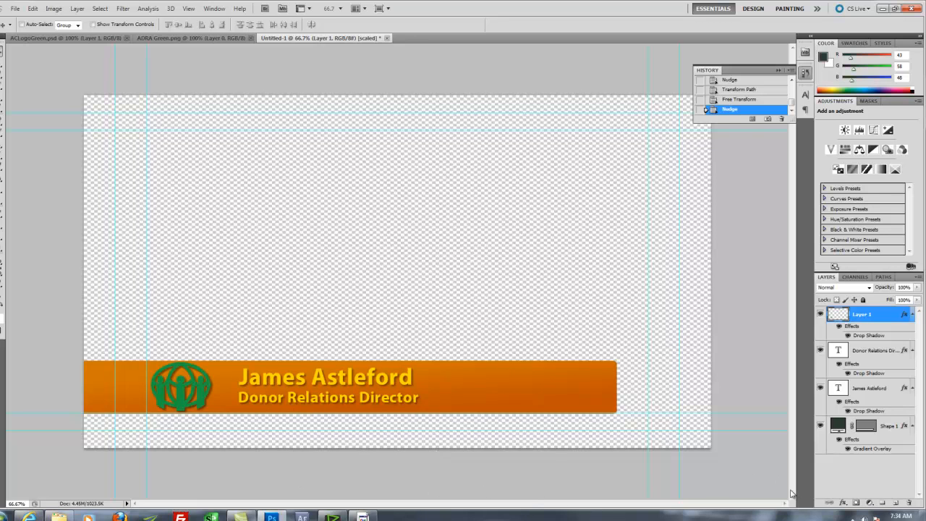
Step: Lower the opacity of the green logo's drop shadow
{"action": "double_click", "coordinate": [877, 316]}
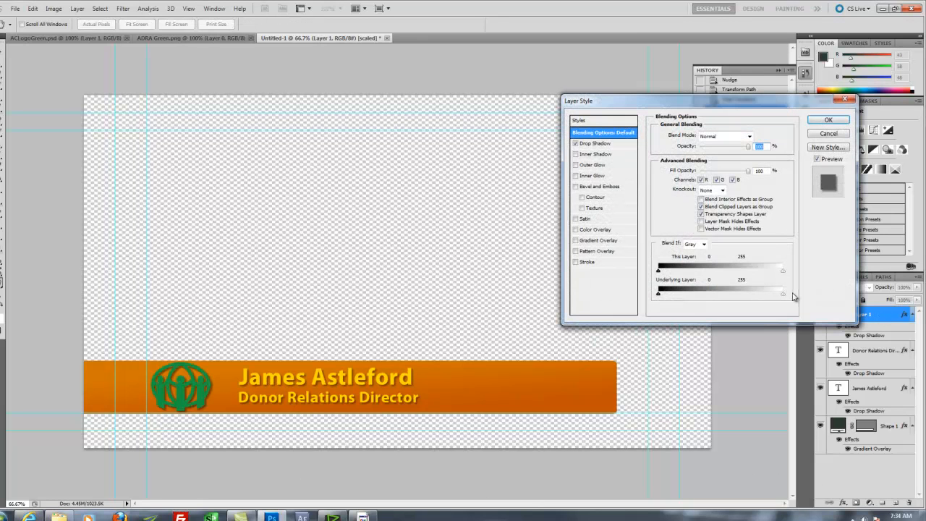
{"action": "left_click", "coordinate": [595, 143]}
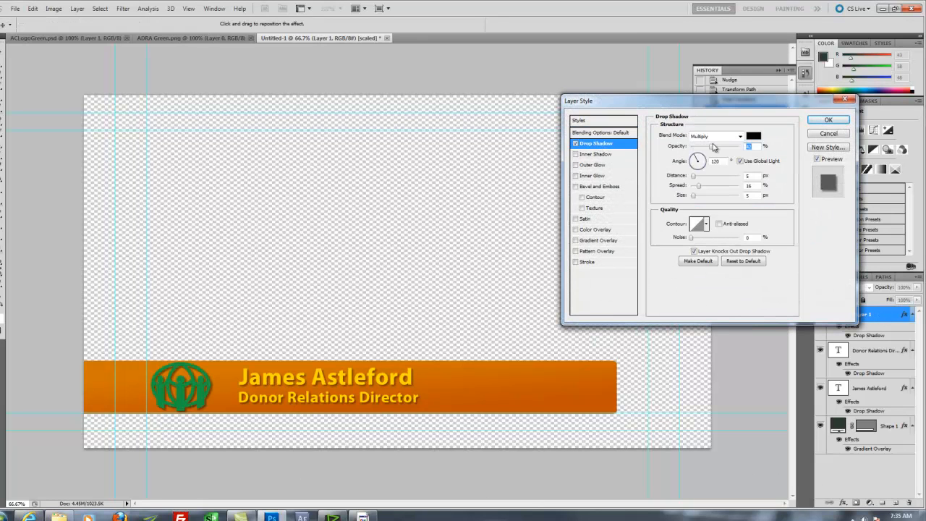
{"action": "left_click_drag", "start_coordinate": [711, 149], "coordinate": [704, 150]}
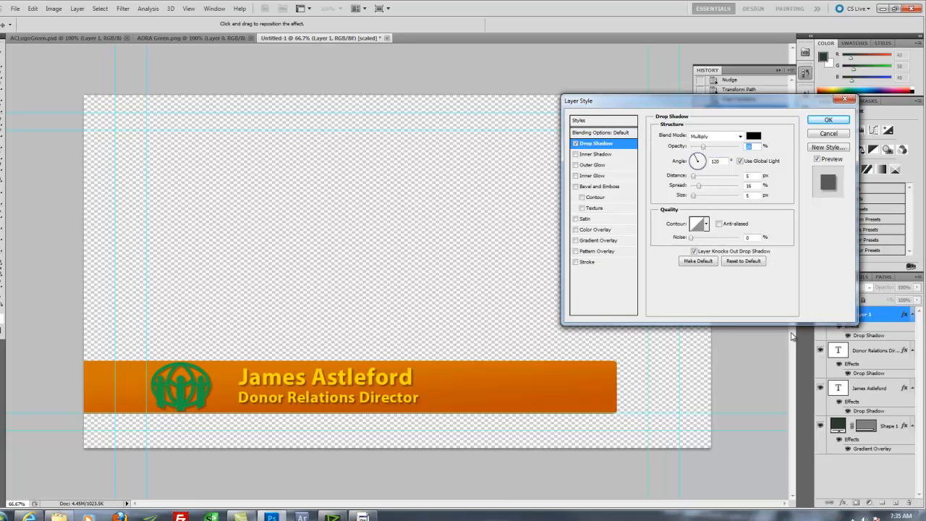
{"action": "left_click", "coordinate": [832, 120]}
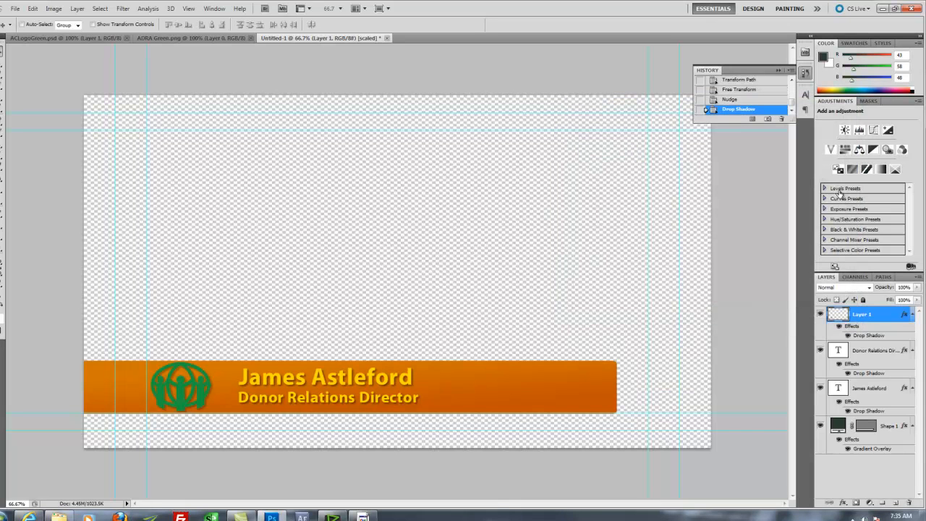
Step: Lower the opacity of the name text layer's drop shadow
{"action": "double_click", "coordinate": [872, 348]}
{"action": "key", "text": "Return"}
{"action": "left_click", "coordinate": [885, 389]}
{"action": "double_click", "coordinate": [886, 389]}
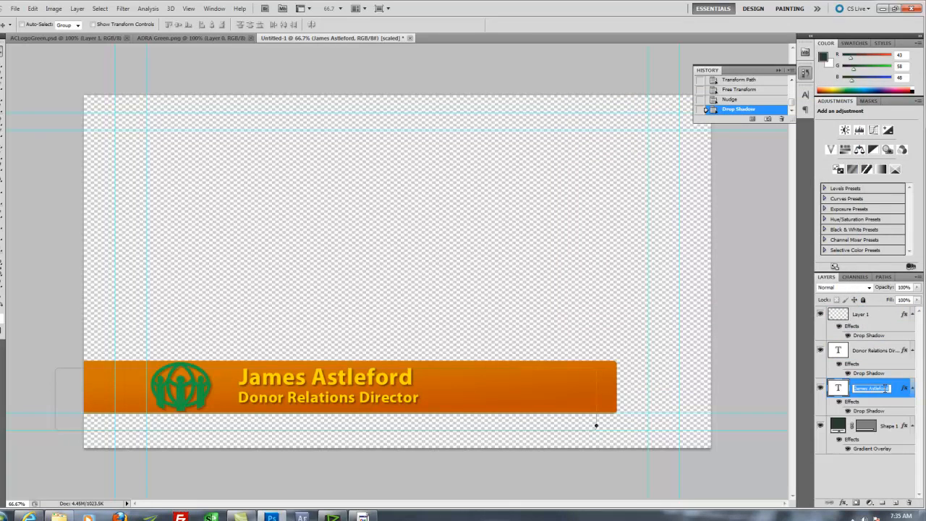
{"action": "double_click", "coordinate": [899, 391]}
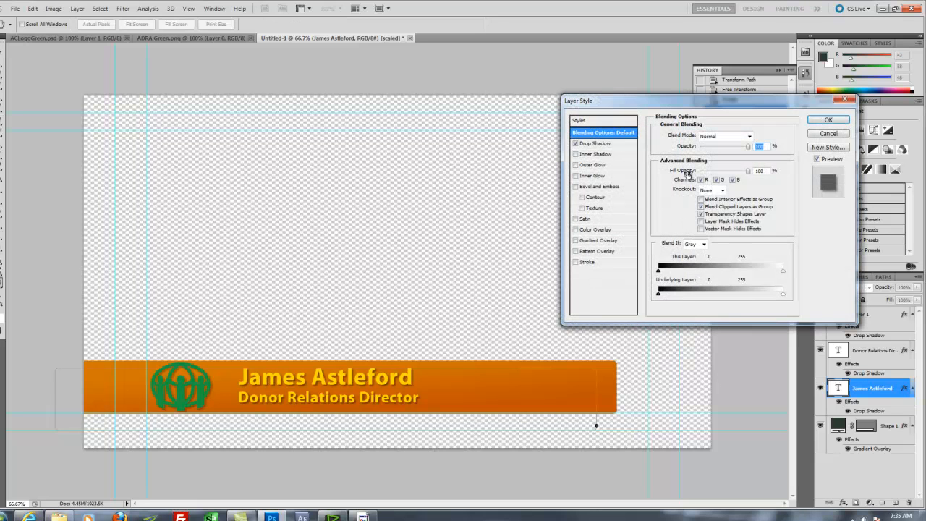
{"action": "left_click", "coordinate": [615, 143]}
{"action": "left_click_drag", "start_coordinate": [718, 152], "coordinate": [710, 152]}
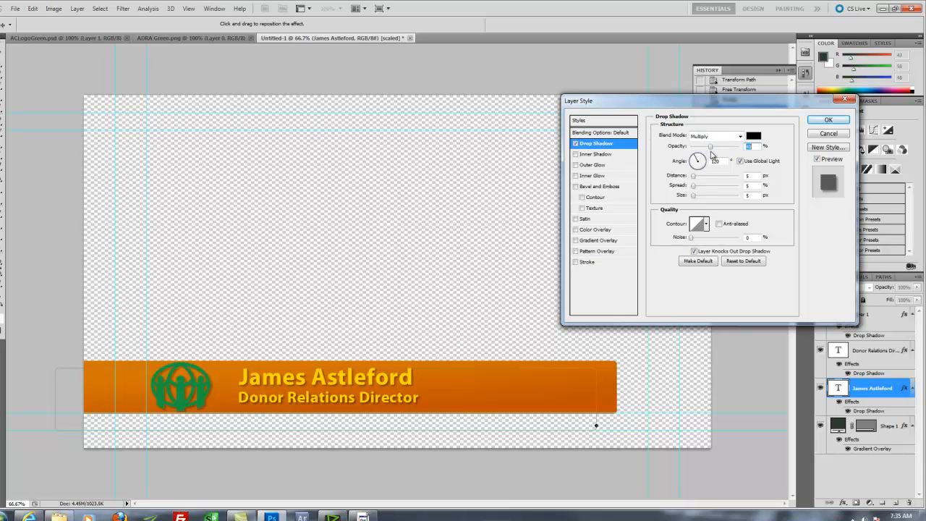
{"action": "left_click", "coordinate": [829, 121]}
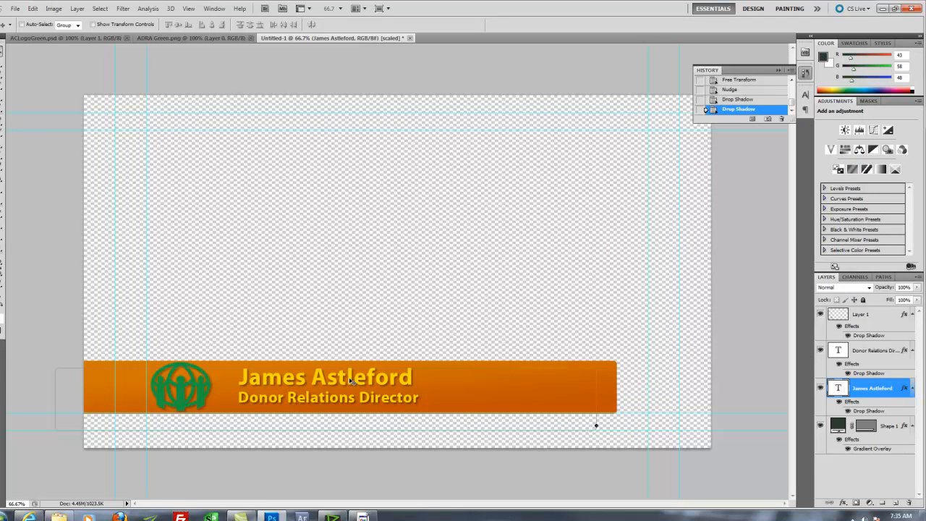
Step: Copy the name layer's style and paste it onto the Donor Relations Director layer
{"action": "right_click", "coordinate": [898, 387]}
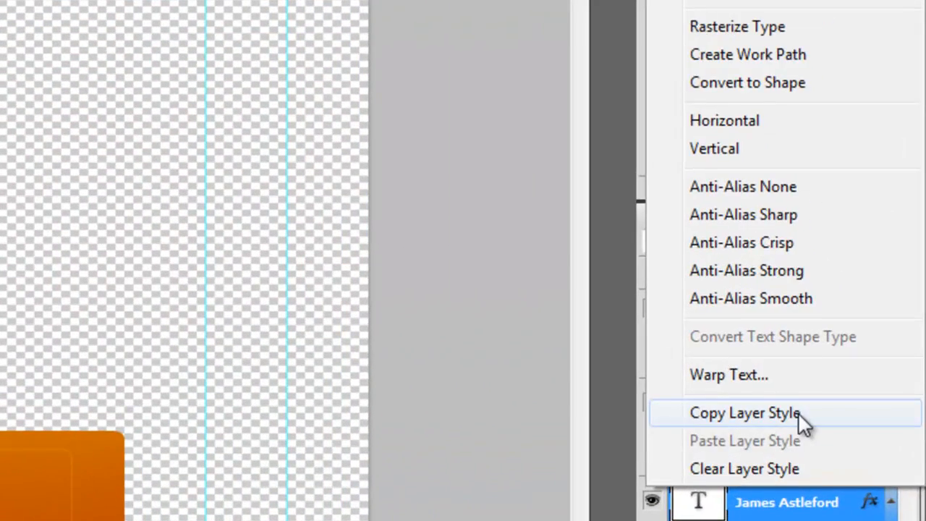
{"action": "left_click", "coordinate": [797, 412]}
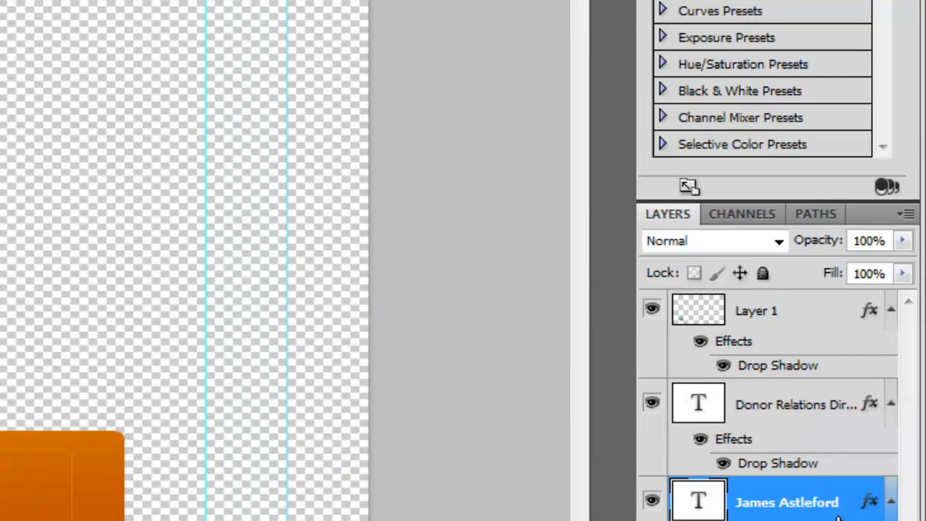
{"action": "left_click", "coordinate": [816, 403]}
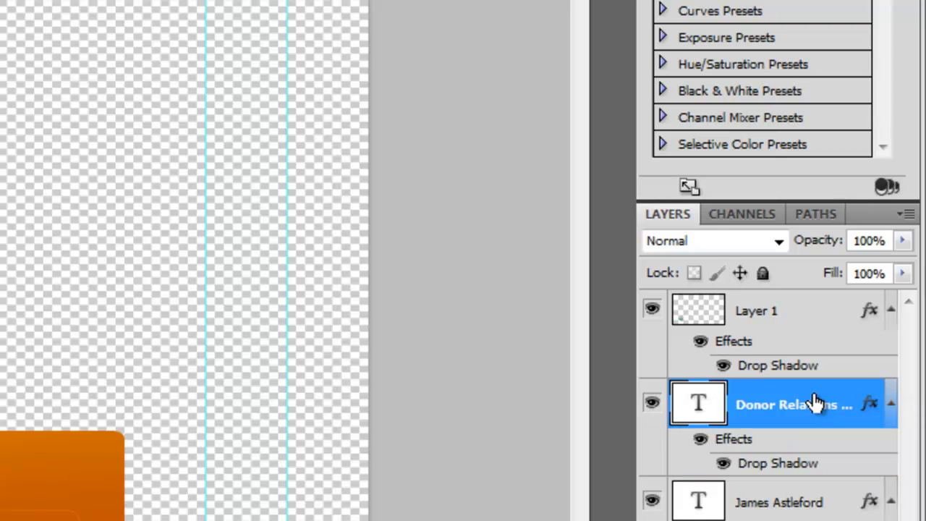
{"action": "right_click", "coordinate": [815, 404]}
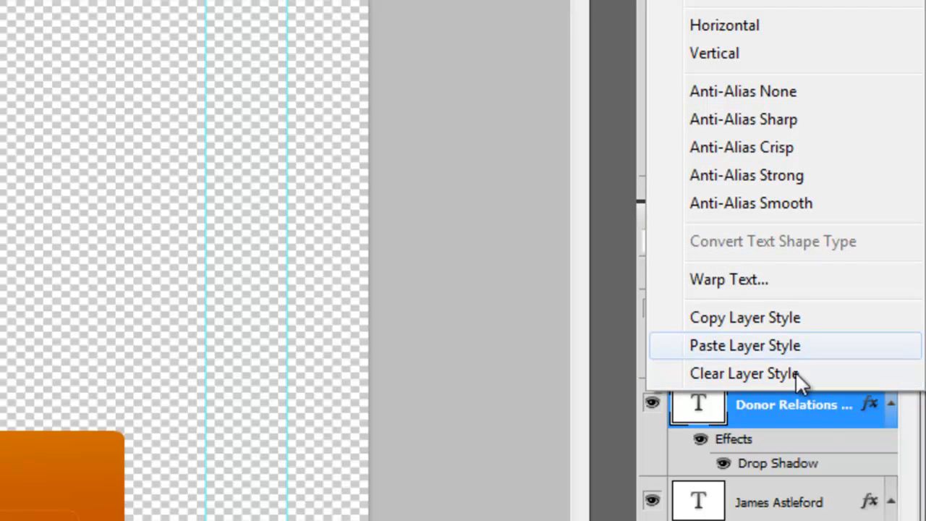
{"action": "left_click", "coordinate": [766, 347]}
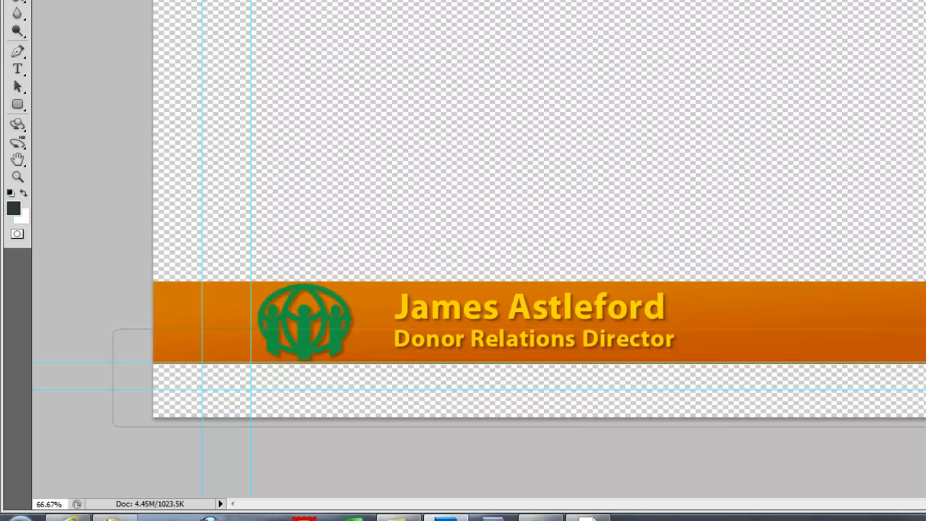
Step: Save As the lower-third in PNG (*.PNG) format to the Graphics folder
{"action": "left_click", "coordinate": [47, 13]}
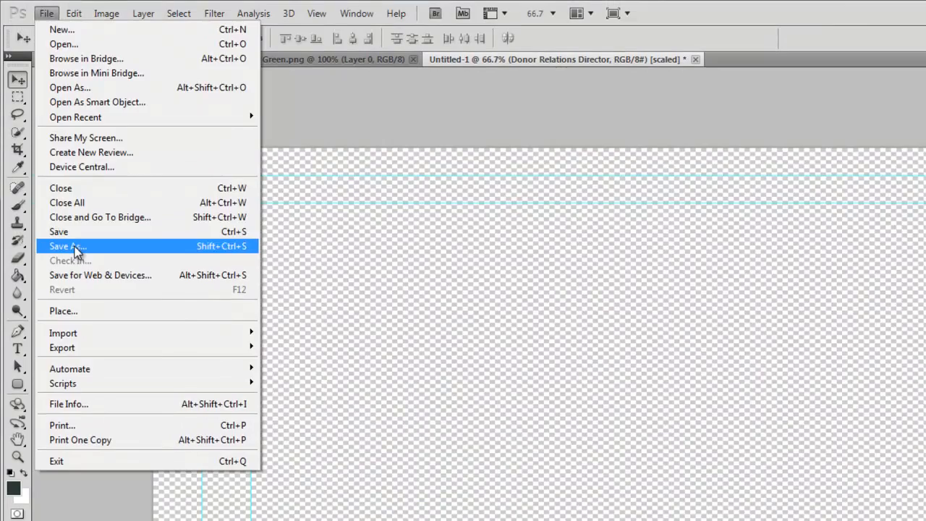
{"action": "left_click", "coordinate": [77, 249]}
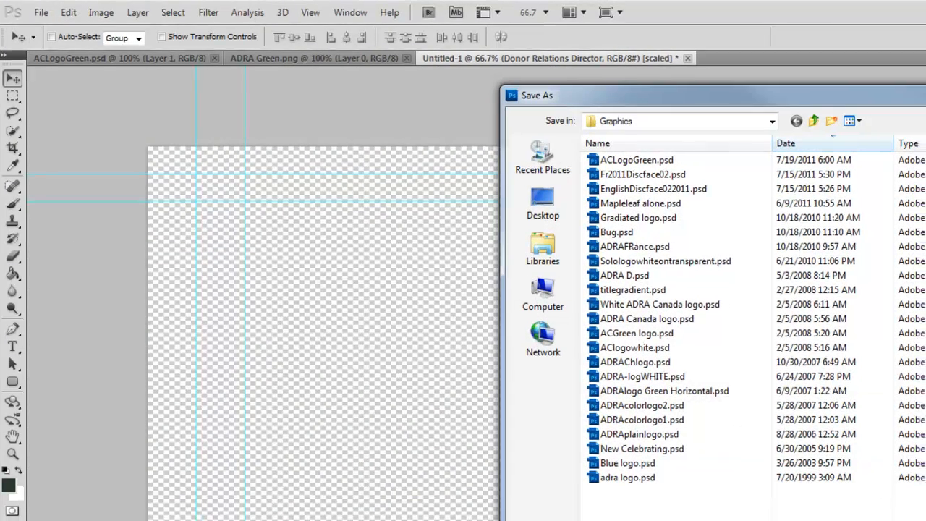
{"action": "left_click", "coordinate": [673, 500]}
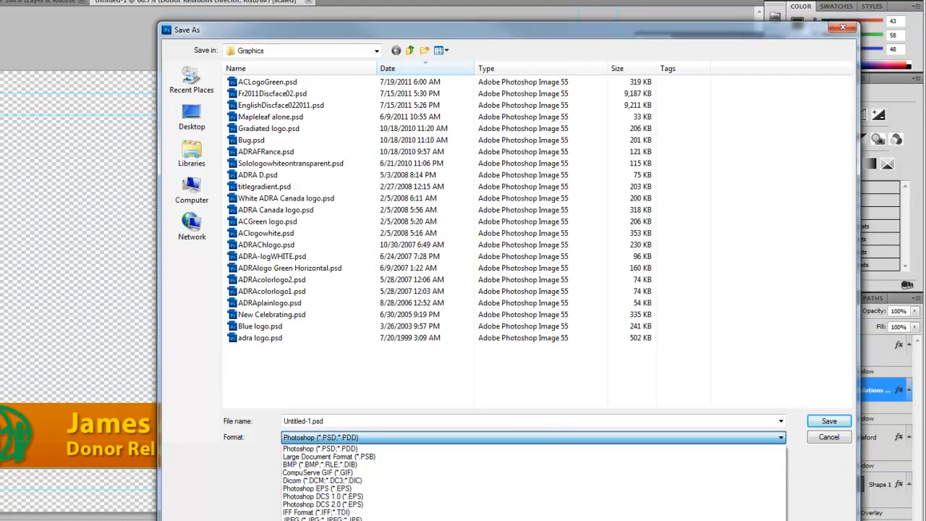
{"action": "left_click", "coordinate": [533, 520]}
{"action": "left_click", "coordinate": [381, 424]}
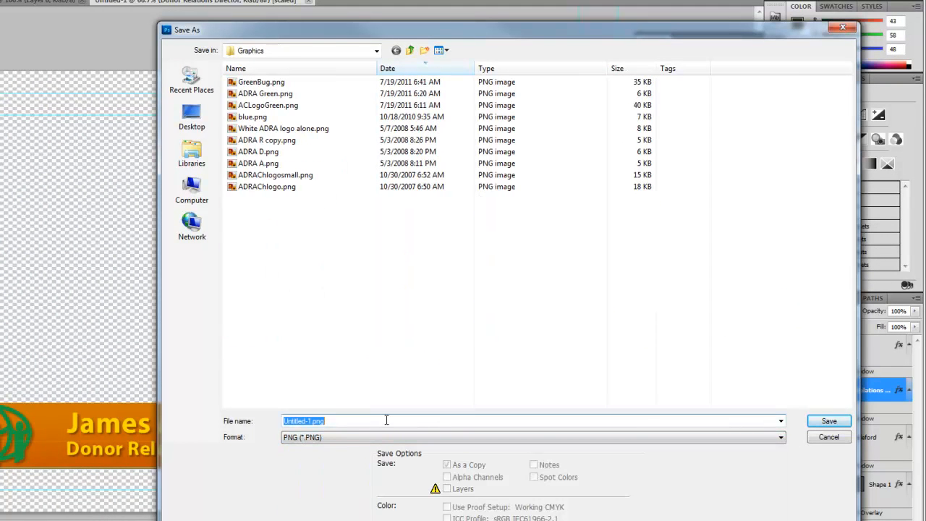
{"action": "key", "text": "Escape"}
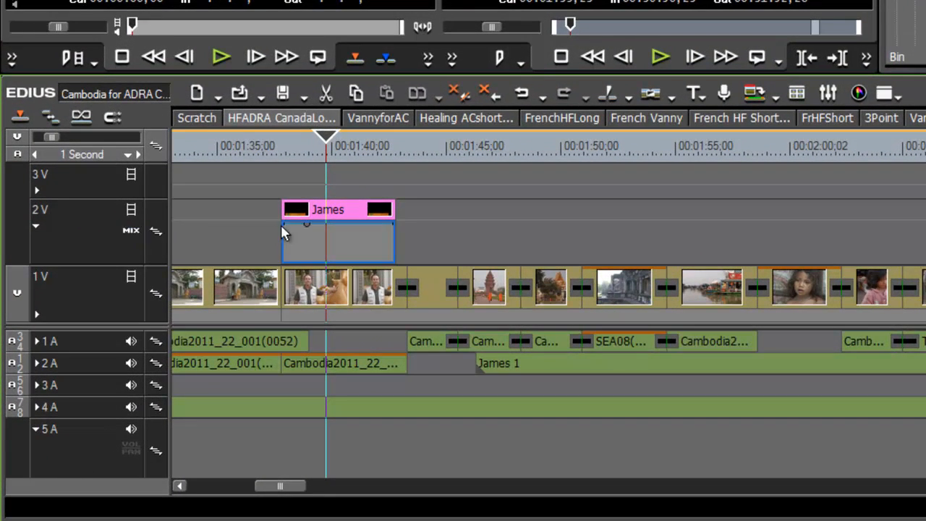
Step: Set the 2V clip's mix keyframes to 0% at its start and end for fades
{"action": "left_click_drag", "start_coordinate": [282, 229], "coordinate": [312, 264]}
{"action": "left_click", "coordinate": [360, 157]}
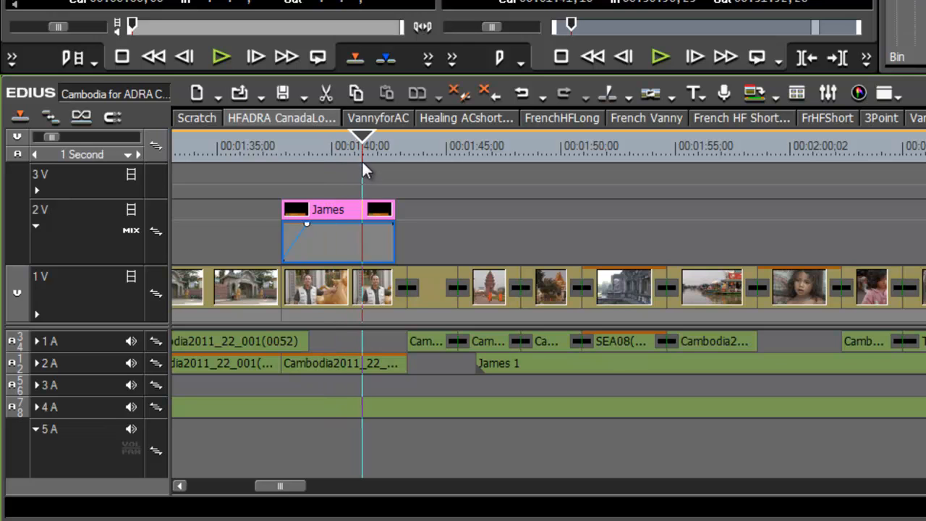
{"action": "left_click", "coordinate": [367, 224]}
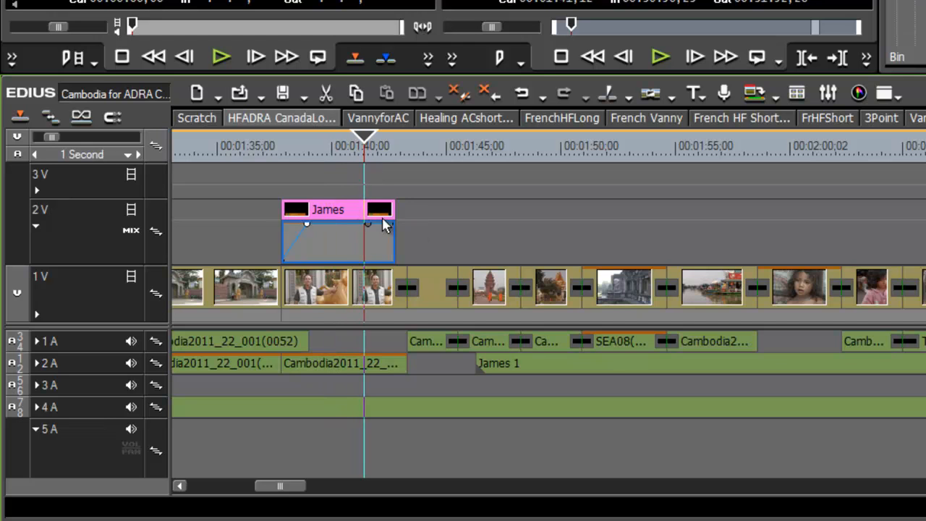
{"action": "mouse_move", "coordinate": [392, 223]}
{"action": "left_click_drag", "start_coordinate": [391, 224], "coordinate": [394, 325]}
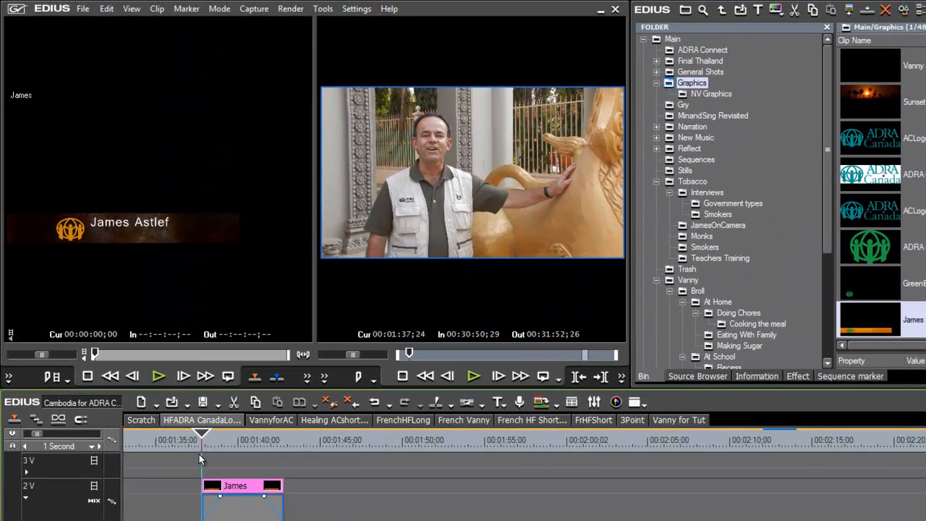
Step: Play back from 00:01:40 to preview the lower-third fades over the interview
{"action": "key", "text": "space"}
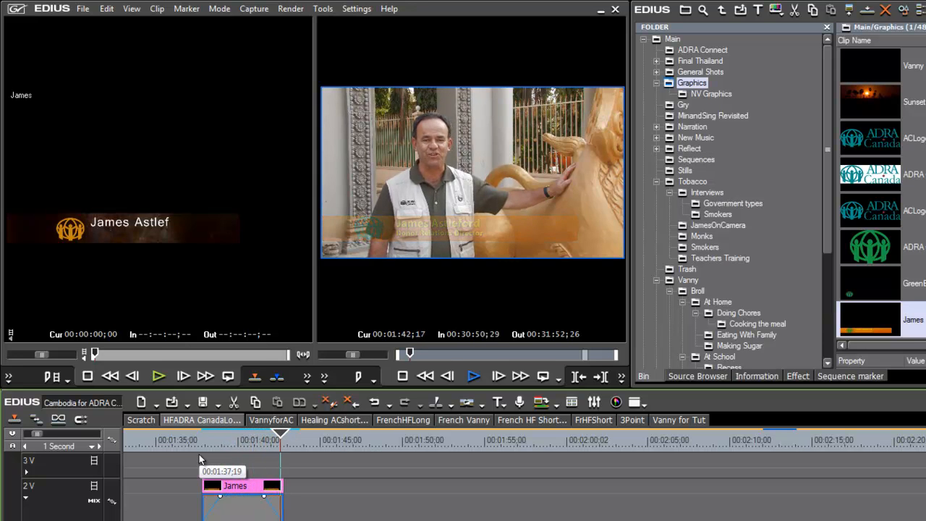
{"action": "left_click", "coordinate": [243, 439]}
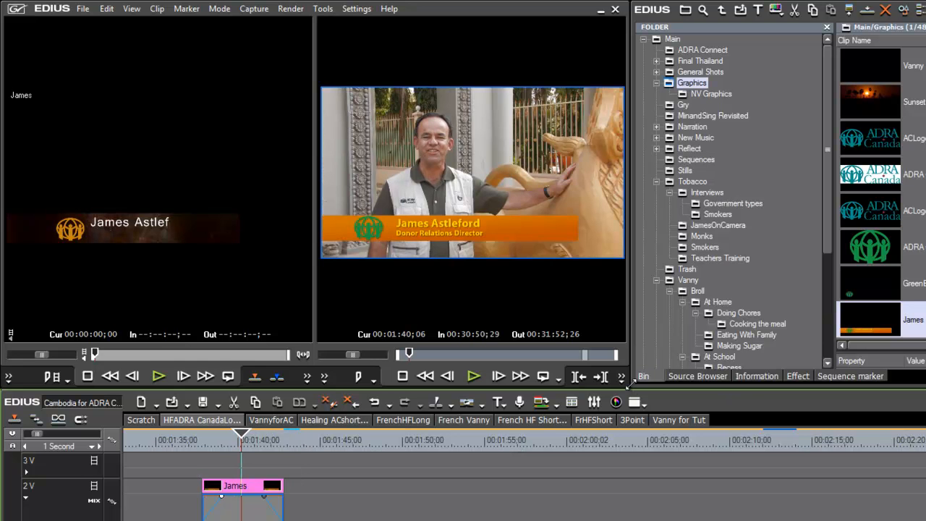
{"action": "left_click_drag", "start_coordinate": [629, 385], "coordinate": [925, 520]}
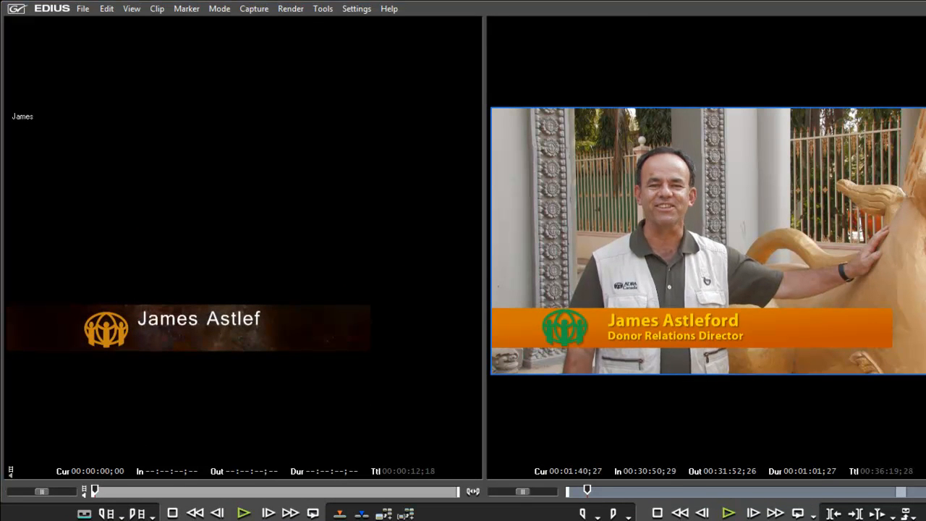
{"action": "key", "text": "Left"}
{"action": "key", "text": "Left"}
{"action": "key", "text": "Left"}
{"action": "key", "text": "Left"}
{"action": "left_click_drag", "start_coordinate": [703, 520], "coordinate": [692, 464]}
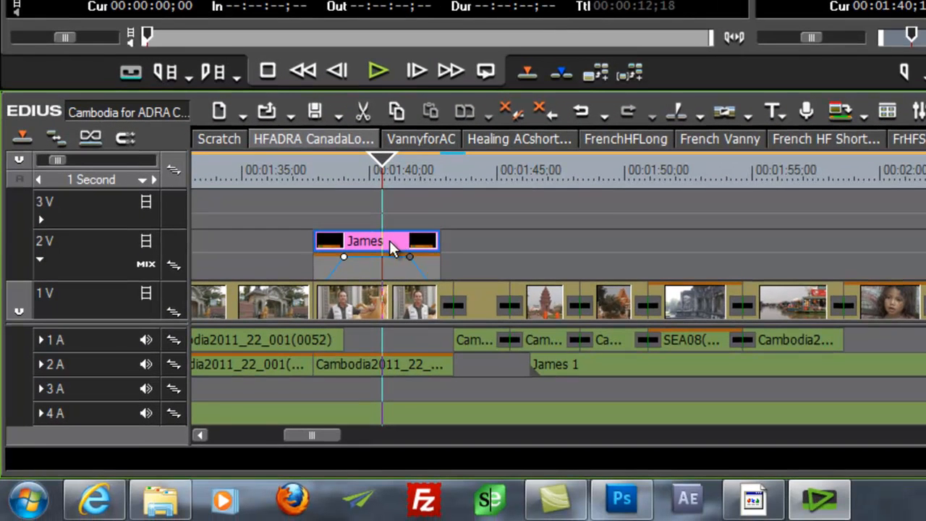
Step: Set the lower-third's opacity keyframes to about 71.80% and 74.36%
{"action": "mouse_move", "coordinate": [350, 259]}
{"action": "left_mouse_down"}
{"action": "mouse_move", "coordinate": [357, 266]}
{"action": "mouse_move", "coordinate": [345, 250]}
{"action": "left_mouse_up"}
{"action": "left_click_drag", "start_coordinate": [344, 248], "coordinate": [345, 246]}
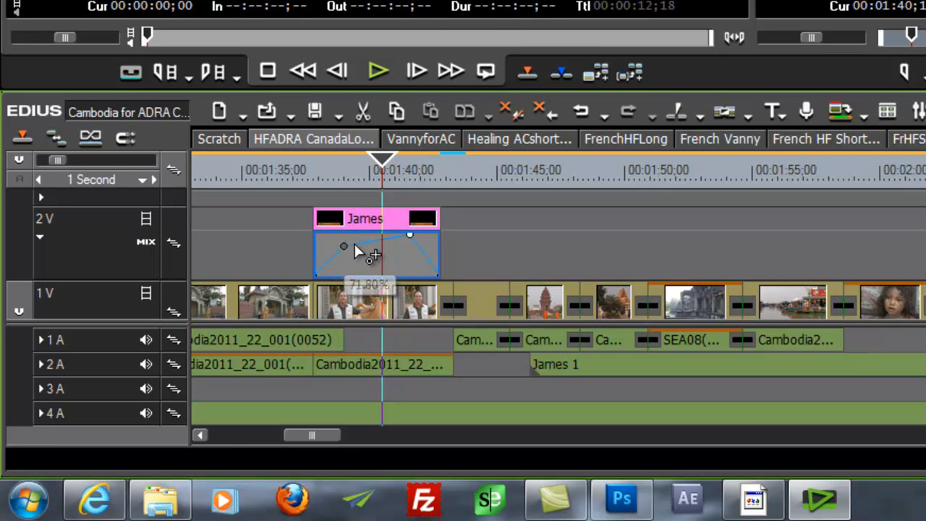
{"action": "left_click", "coordinate": [409, 237]}
{"action": "left_click_drag", "start_coordinate": [406, 241], "coordinate": [406, 251]}
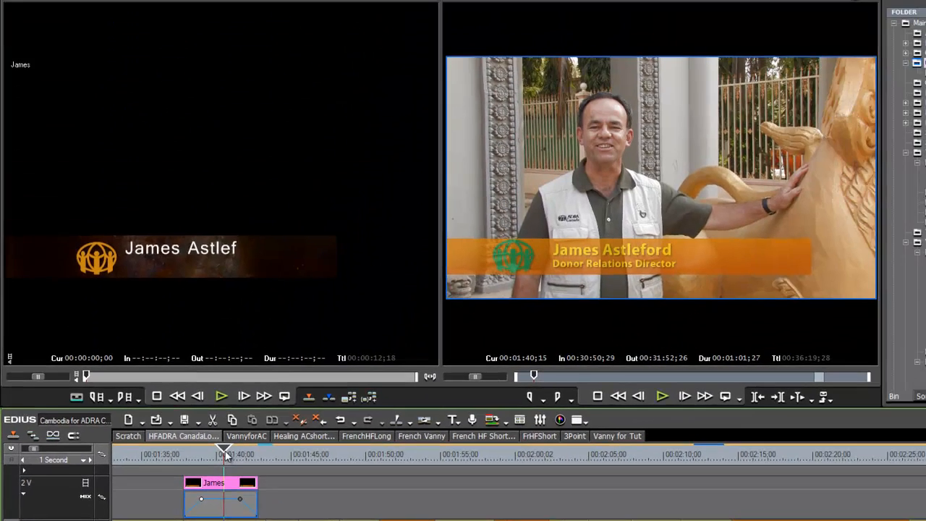
Step: Play the timeline from before the lower third to preview it, stopping at 00:01:40
{"action": "left_click_drag", "start_coordinate": [226, 454], "coordinate": [184, 461]}
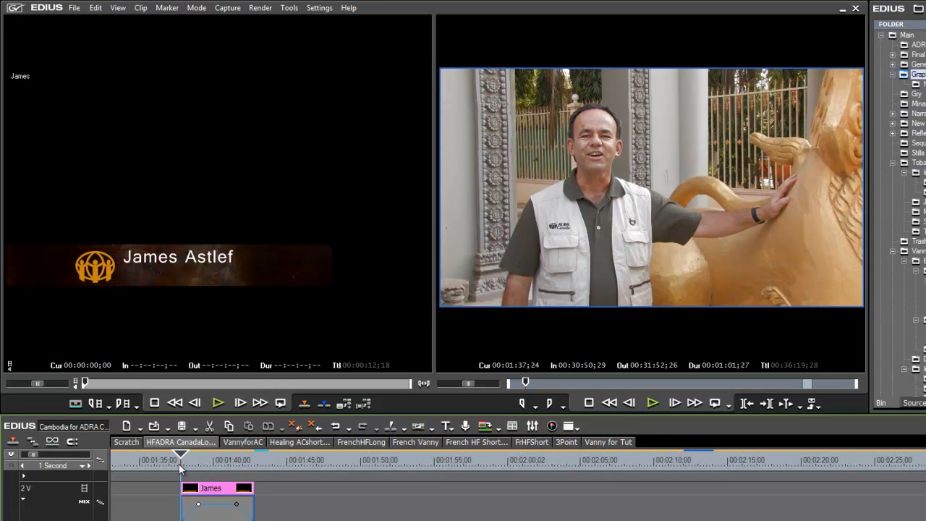
{"action": "key", "text": "space"}
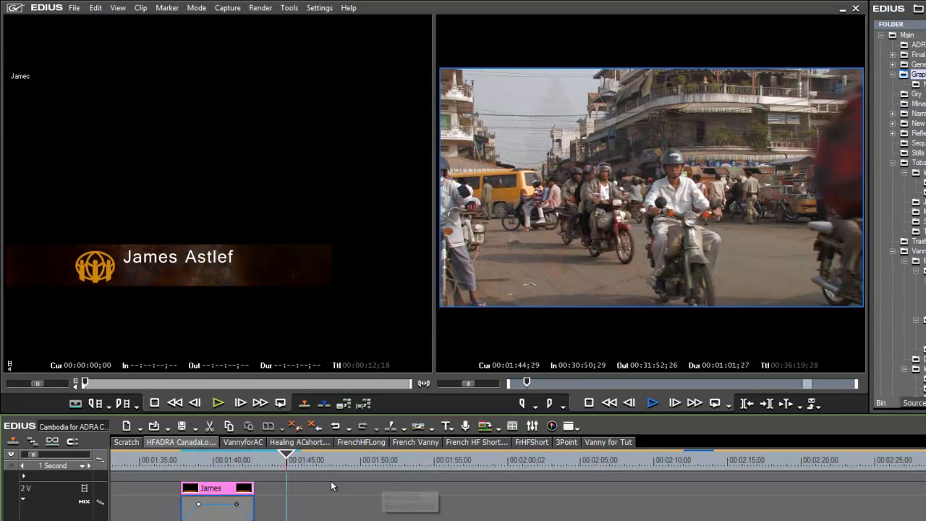
{"action": "left_click", "coordinate": [217, 462]}
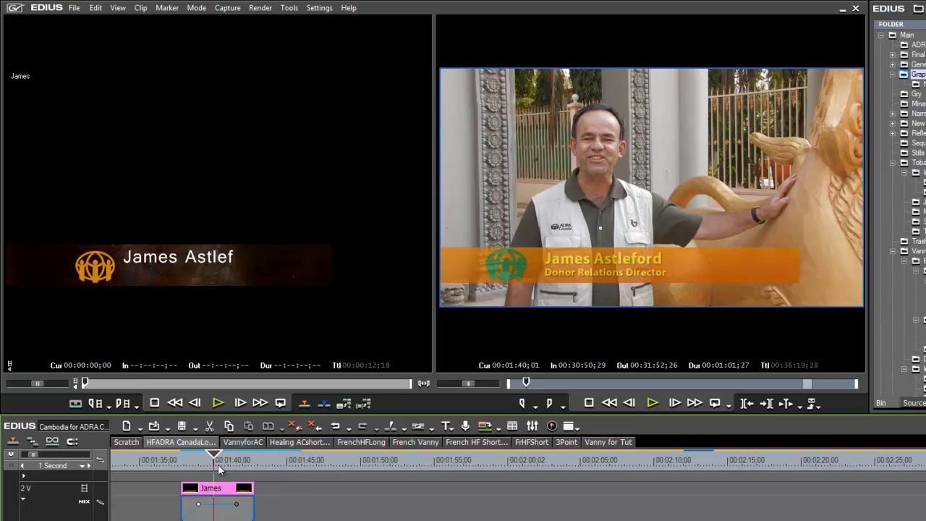